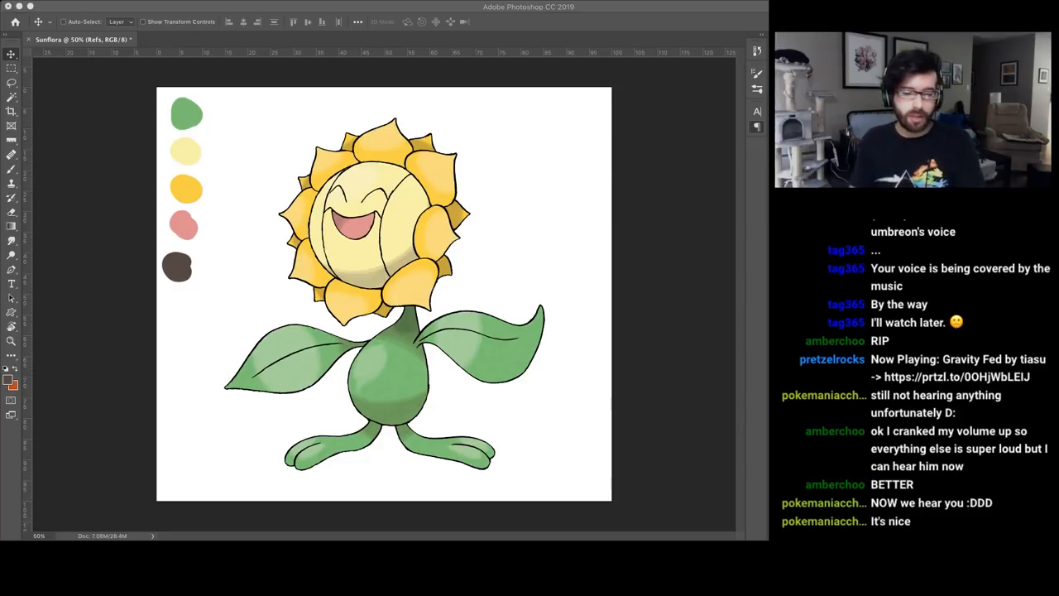
Step: View the Sunkern reference, return to Sunflora, then hide the reference art leaving the swatches
{"action": "key", "text": "super+comma"}
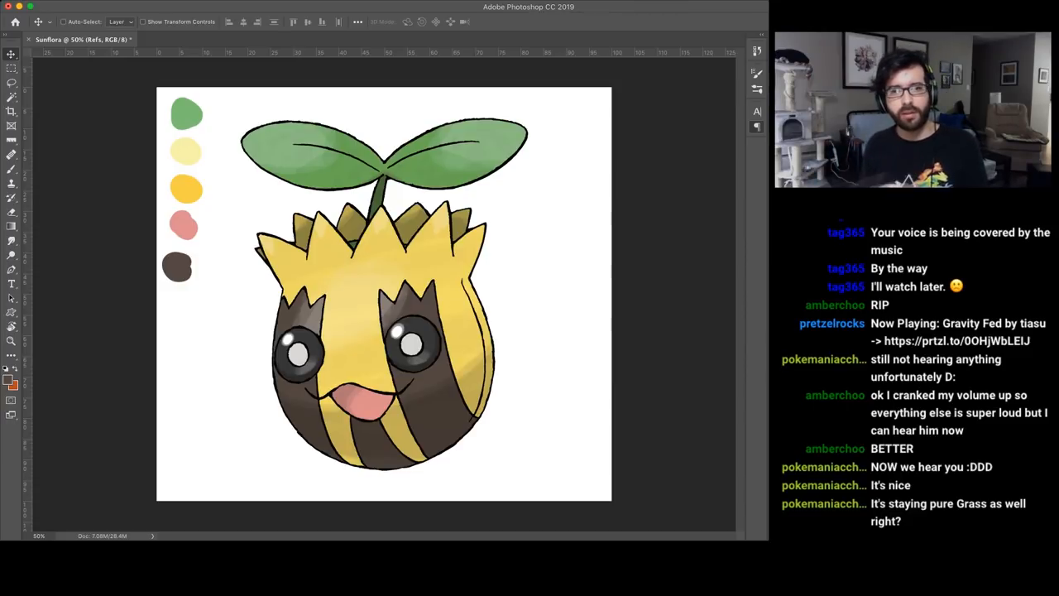
{"action": "key", "text": "super+comma"}
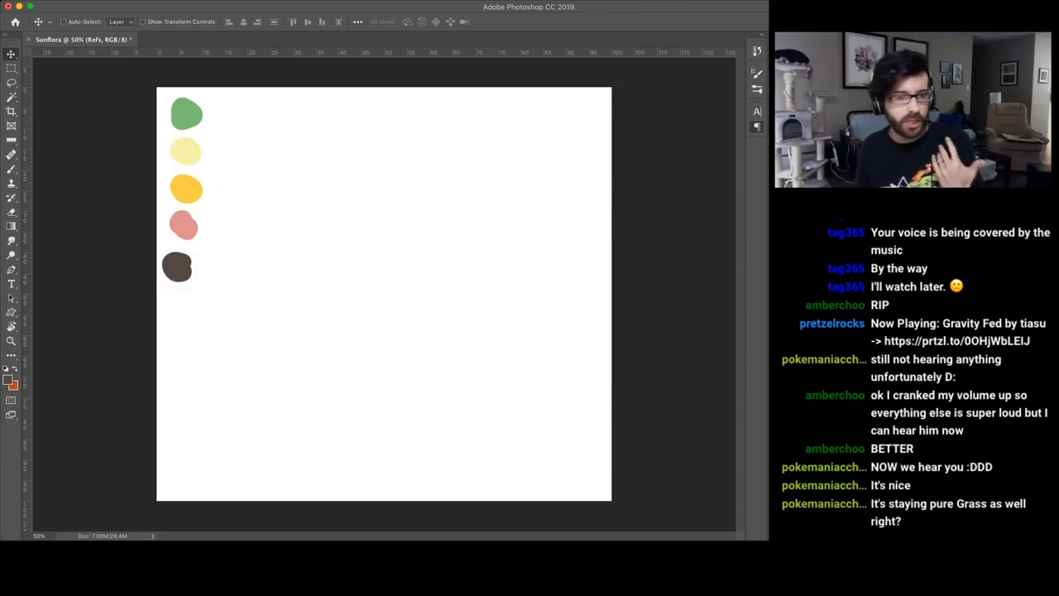
{"action": "key", "text": "super+comma"}
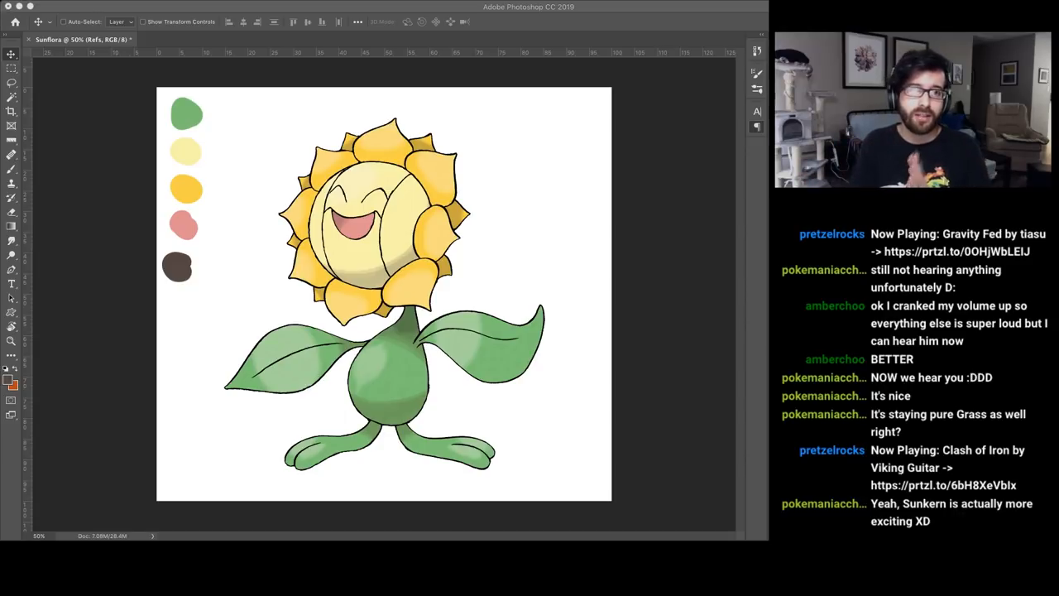
Step: Paint a dark oval head for the slender Sunflora on Layer 1
{"action": "key", "text": "b"}
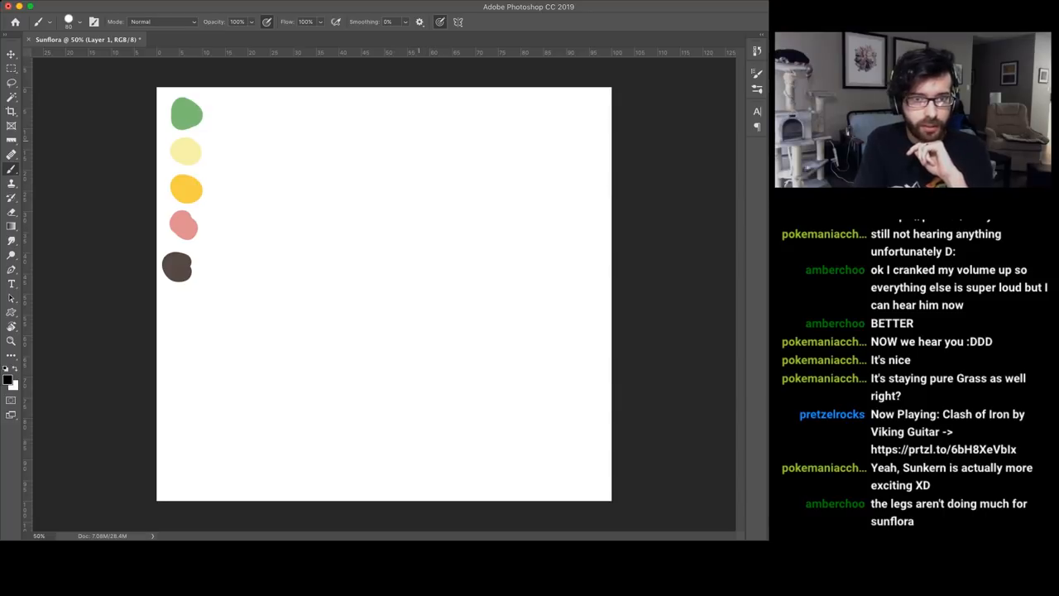
{"action": "mouse_move", "coordinate": [390, 151]}
{"action": "left_mouse_down"}
{"action": "mouse_move", "coordinate": [414, 186]}
{"action": "mouse_move", "coordinate": [389, 191]}
{"action": "mouse_move", "coordinate": [418, 194]}
{"action": "mouse_move", "coordinate": [377, 190]}
{"action": "mouse_move", "coordinate": [389, 199]}
{"action": "left_mouse_up"}
{"action": "left_click_drag", "start_coordinate": [418, 132], "coordinate": [385, 197]}
{"action": "mouse_move", "coordinate": [396, 124]}
{"action": "left_mouse_down"}
{"action": "mouse_move", "coordinate": [374, 152]}
{"action": "mouse_move", "coordinate": [377, 191]}
{"action": "mouse_move", "coordinate": [425, 159]}
{"action": "mouse_move", "coordinate": [419, 234]}
{"action": "left_mouse_up"}
Step: Draw the thin stem down from the head and extend it into two long legs
{"action": "left_click_drag", "start_coordinate": [426, 178], "coordinate": [383, 347]}
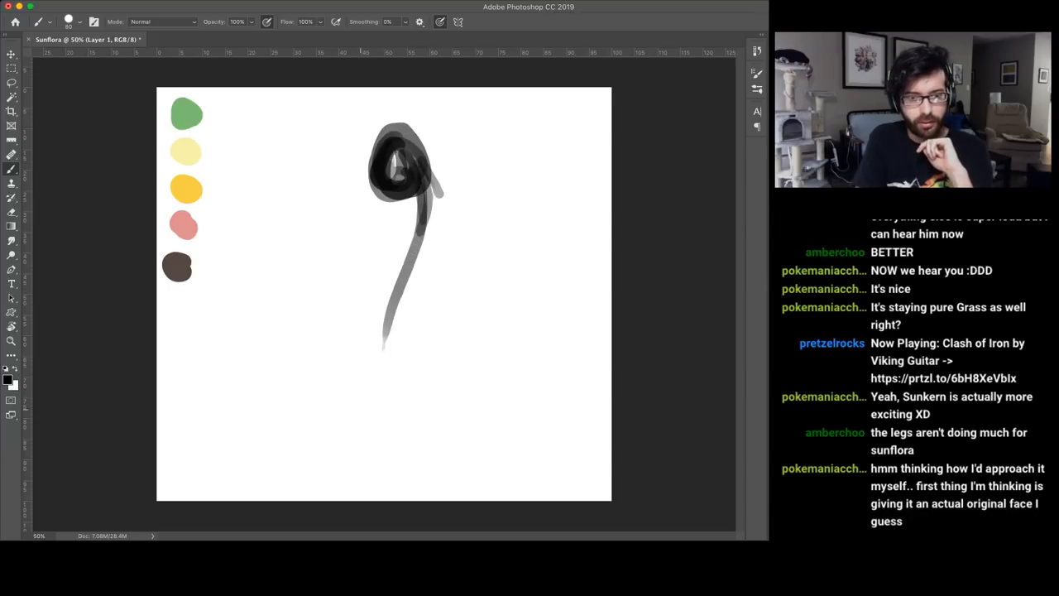
{"action": "left_click_drag", "start_coordinate": [414, 248], "coordinate": [337, 462]}
{"action": "left_click_drag", "start_coordinate": [385, 327], "coordinate": [399, 444]}
{"action": "left_click_drag", "start_coordinate": [381, 346], "coordinate": [395, 427]}
{"action": "left_click_drag", "start_coordinate": [406, 263], "coordinate": [384, 328]}
{"action": "left_click_drag", "start_coordinate": [422, 214], "coordinate": [407, 270]}
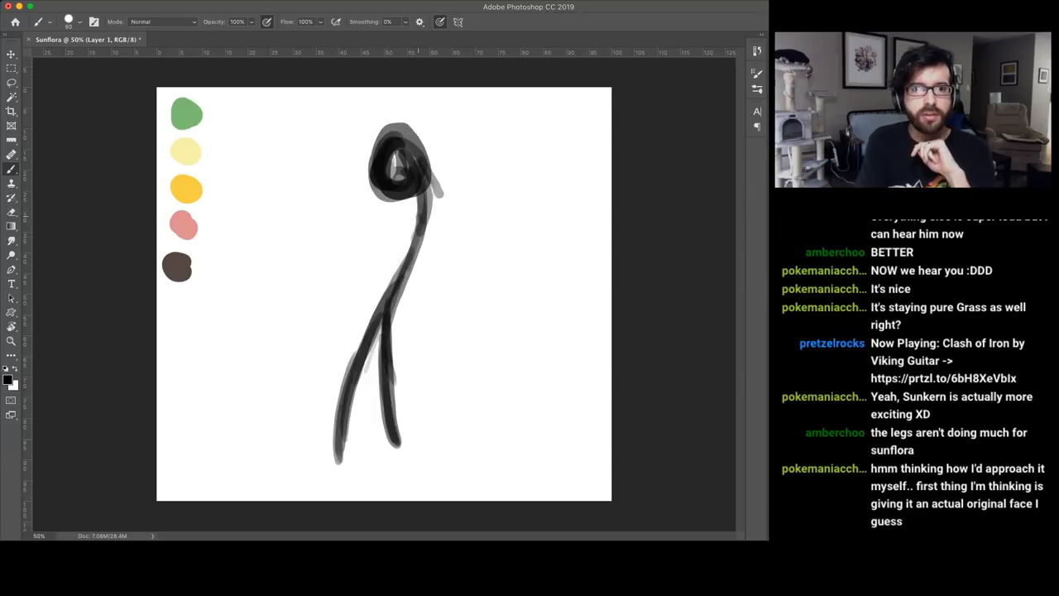
Step: Fill the head oval in solid black
{"action": "mouse_move", "coordinate": [395, 141]}
{"action": "left_mouse_down"}
{"action": "mouse_move", "coordinate": [407, 186]}
{"action": "mouse_move", "coordinate": [379, 191]}
{"action": "left_mouse_up"}
{"action": "left_click_drag", "start_coordinate": [406, 149], "coordinate": [387, 205]}
{"action": "left_click_drag", "start_coordinate": [409, 130], "coordinate": [420, 207]}
Step: Ring the head with grey petal strokes along its top, bottom and right side
{"action": "left_click_drag", "start_coordinate": [389, 125], "coordinate": [393, 89]}
{"action": "left_click_drag", "start_coordinate": [380, 128], "coordinate": [364, 95]}
{"action": "mouse_move", "coordinate": [371, 183]}
{"action": "left_mouse_down"}
{"action": "mouse_move", "coordinate": [335, 183]}
{"action": "mouse_move", "coordinate": [341, 156]}
{"action": "left_mouse_up"}
{"action": "left_click_drag", "start_coordinate": [372, 162], "coordinate": [344, 132]}
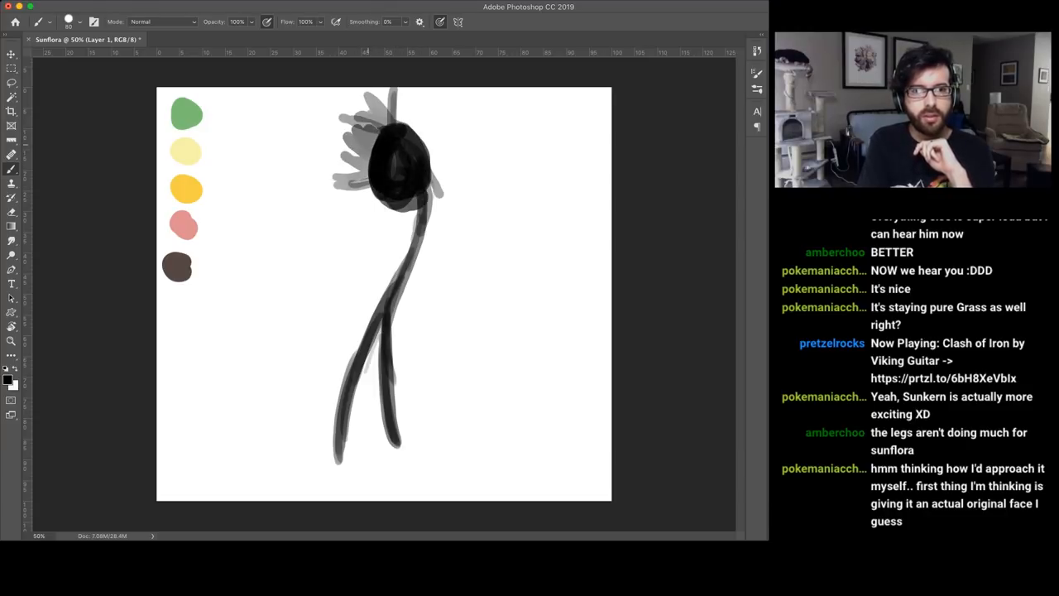
{"action": "left_click_drag", "start_coordinate": [377, 199], "coordinate": [379, 231]}
{"action": "mouse_move", "coordinate": [393, 203]}
{"action": "left_mouse_down"}
{"action": "mouse_move", "coordinate": [396, 233]}
{"action": "mouse_move", "coordinate": [407, 233]}
{"action": "left_mouse_up"}
{"action": "mouse_move", "coordinate": [418, 199]}
{"action": "left_mouse_down"}
{"action": "mouse_move", "coordinate": [424, 227]}
{"action": "mouse_move", "coordinate": [449, 220]}
{"action": "left_mouse_up"}
{"action": "left_click_drag", "start_coordinate": [428, 194], "coordinate": [459, 200]}
{"action": "mouse_move", "coordinate": [403, 124]}
{"action": "left_mouse_down"}
{"action": "mouse_move", "coordinate": [407, 96]}
{"action": "mouse_move", "coordinate": [427, 97]}
{"action": "mouse_move", "coordinate": [457, 126]}
{"action": "left_mouse_up"}
{"action": "mouse_move", "coordinate": [424, 162]}
{"action": "left_mouse_down"}
{"action": "mouse_move", "coordinate": [457, 154]}
{"action": "mouse_move", "coordinate": [456, 182]}
{"action": "left_mouse_up"}
{"action": "left_click_drag", "start_coordinate": [429, 184], "coordinate": [462, 190]}
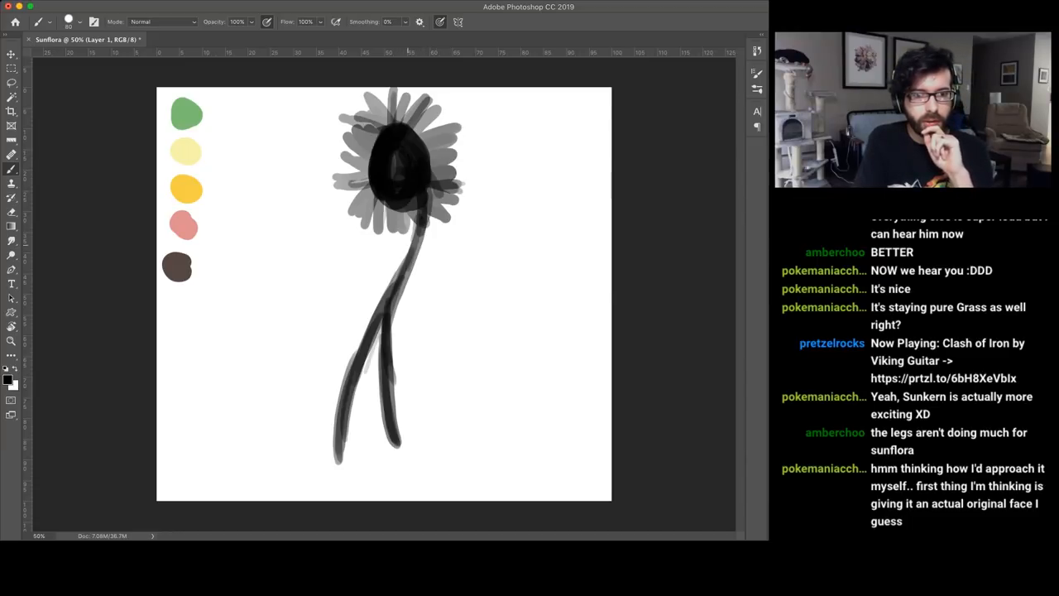
Step: Sketch the right arm and the left leaf arm with its upper and lower edges
{"action": "left_click_drag", "start_coordinate": [414, 242], "coordinate": [445, 262]}
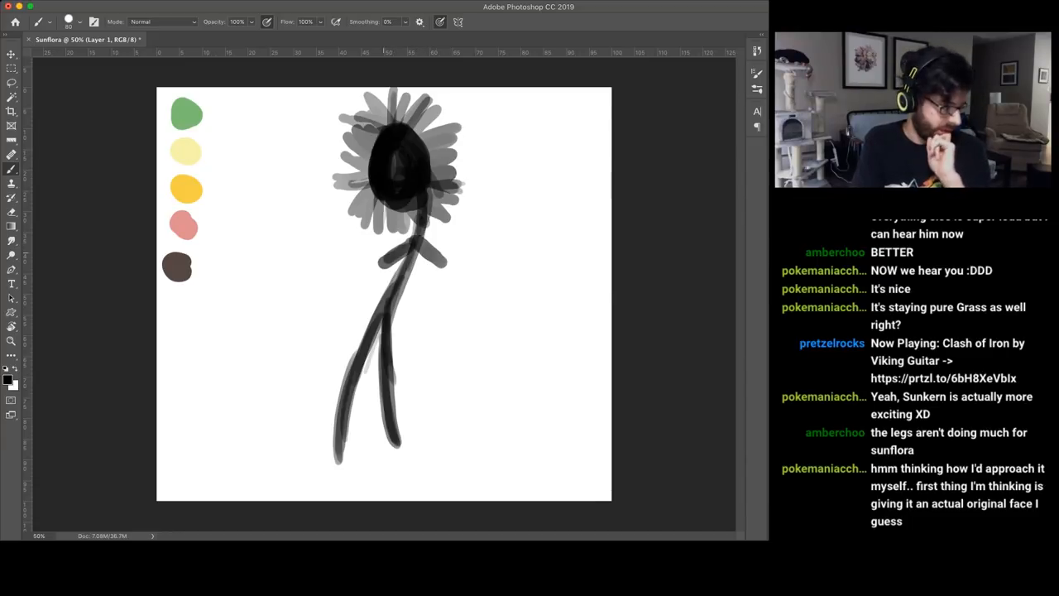
{"action": "mouse_move", "coordinate": [369, 271]}
{"action": "left_mouse_down"}
{"action": "mouse_move", "coordinate": [318, 231]}
{"action": "mouse_move", "coordinate": [354, 253]}
{"action": "left_mouse_up"}
{"action": "left_click_drag", "start_coordinate": [287, 232], "coordinate": [364, 263]}
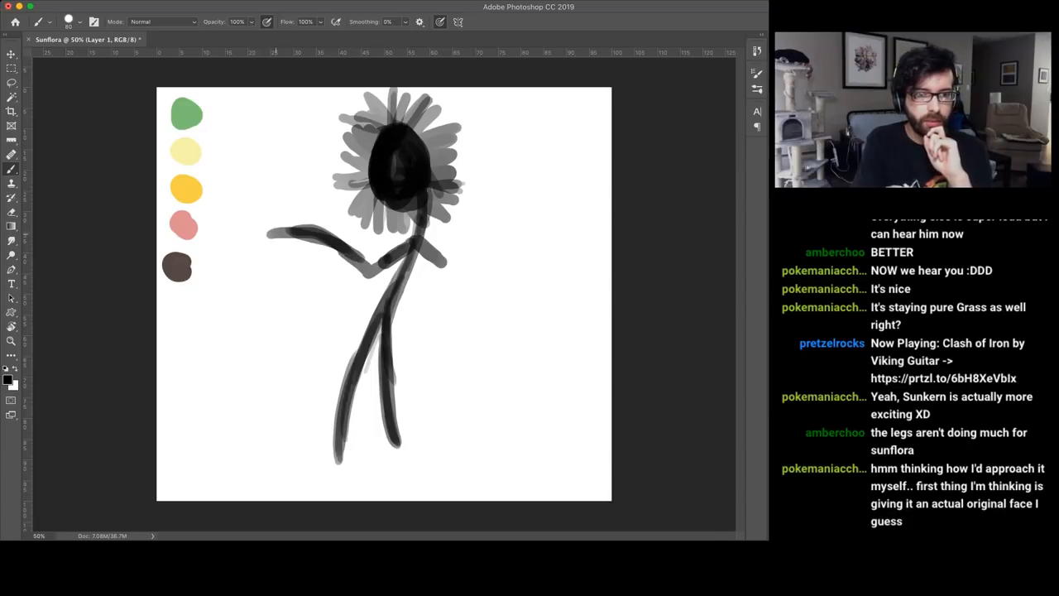
{"action": "mouse_move", "coordinate": [270, 232]}
{"action": "left_mouse_down"}
{"action": "mouse_move", "coordinate": [313, 213]}
{"action": "mouse_move", "coordinate": [355, 223]}
{"action": "left_mouse_up"}
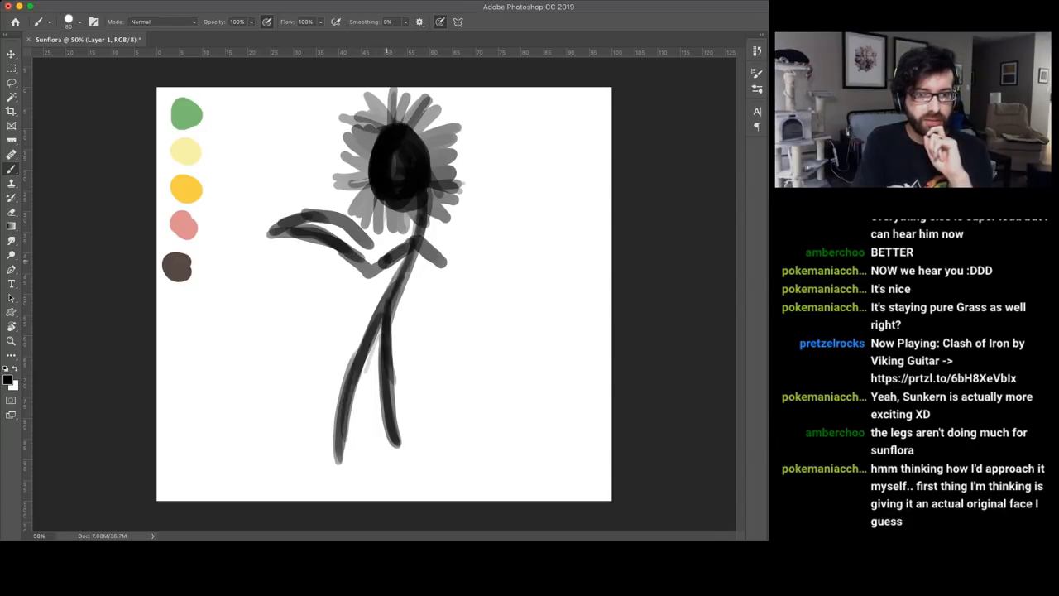
{"action": "mouse_move", "coordinate": [379, 275]}
{"action": "left_mouse_down"}
{"action": "mouse_move", "coordinate": [332, 289]}
{"action": "mouse_move", "coordinate": [260, 241]}
{"action": "mouse_move", "coordinate": [346, 269]}
{"action": "left_mouse_up"}
{"action": "mouse_move", "coordinate": [281, 235]}
{"action": "left_mouse_down"}
{"action": "mouse_move", "coordinate": [381, 286]}
{"action": "mouse_move", "coordinate": [336, 235]}
{"action": "mouse_move", "coordinate": [356, 264]}
{"action": "left_mouse_up"}
{"action": "mouse_move", "coordinate": [323, 228]}
{"action": "left_mouse_down"}
{"action": "mouse_move", "coordinate": [456, 273]}
{"action": "mouse_move", "coordinate": [486, 222]}
{"action": "mouse_move", "coordinate": [523, 219]}
{"action": "mouse_move", "coordinate": [464, 277]}
{"action": "left_mouse_up"}
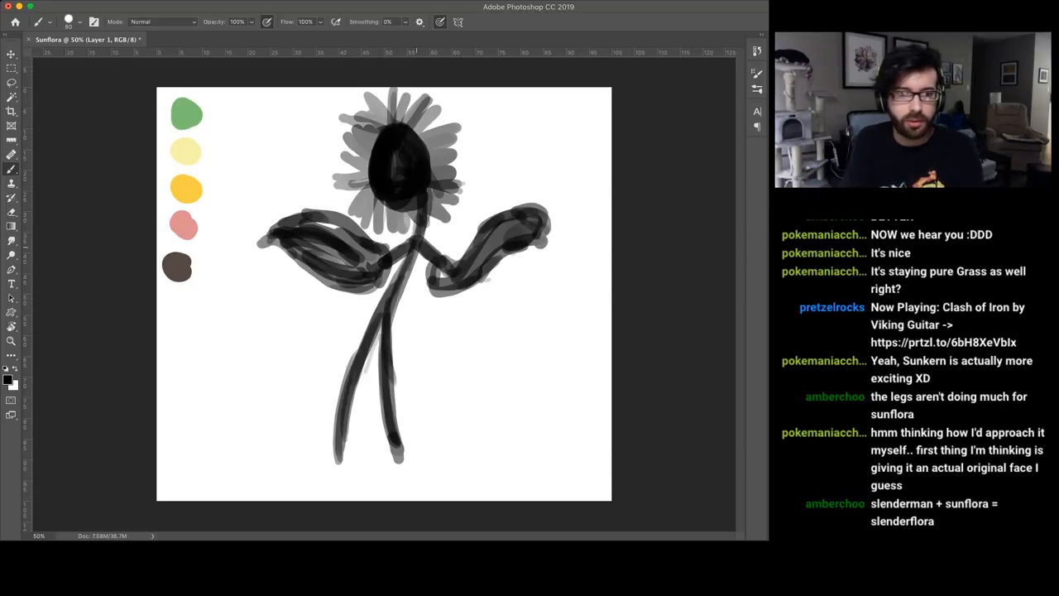
Step: Shift the whole rough sketch slightly right and down
{"action": "key", "text": "v"}
{"action": "left_click_drag", "start_coordinate": [416, 249], "coordinate": [424, 275]}
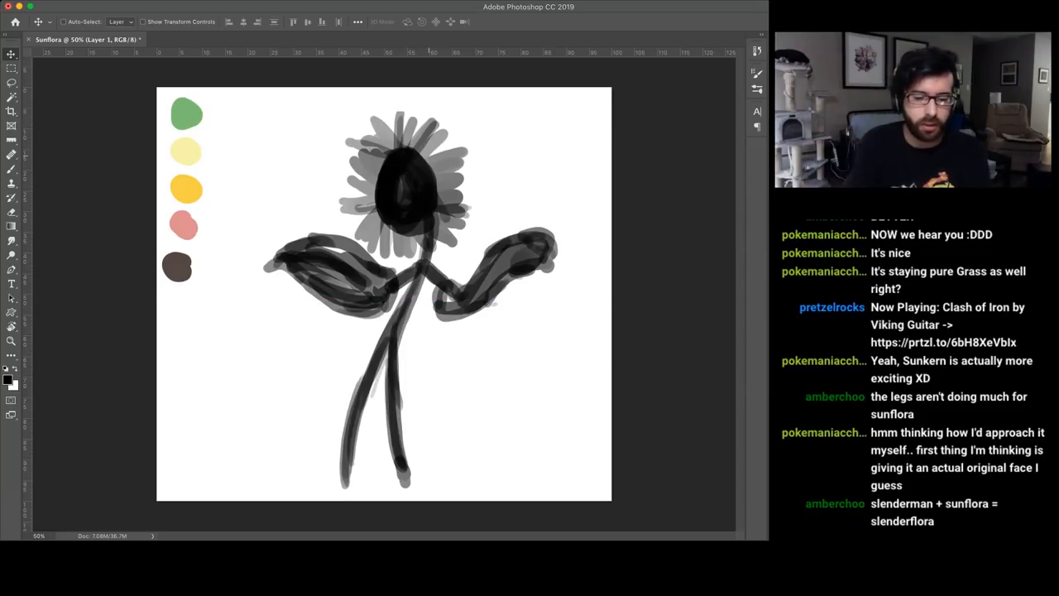
Step: Fade the Layer 1 sketch to light grey and start Layer 2 for line art, zoomed to 200%
{"action": "key", "text": "ctrl+z"}
{"action": "key", "text": "1"}
{"action": "key", "text": "3"}
{"action": "key", "text": "l"}
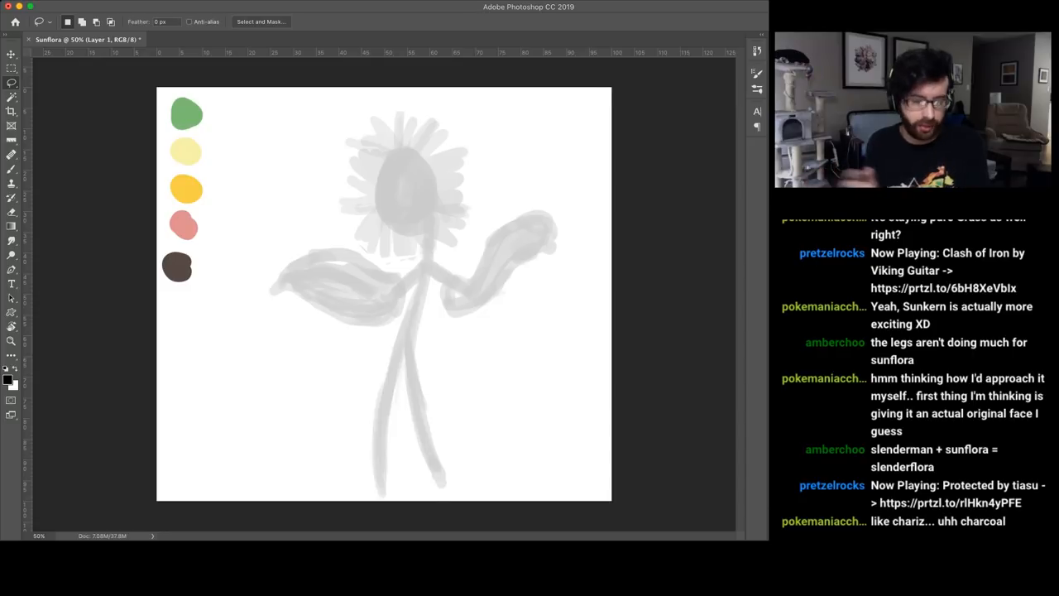
{"action": "key", "text": "b"}
{"action": "key", "text": "ctrl+plus"}
{"action": "key", "text": "ctrl+plus"}
{"action": "key", "text": "ctrl+plus"}
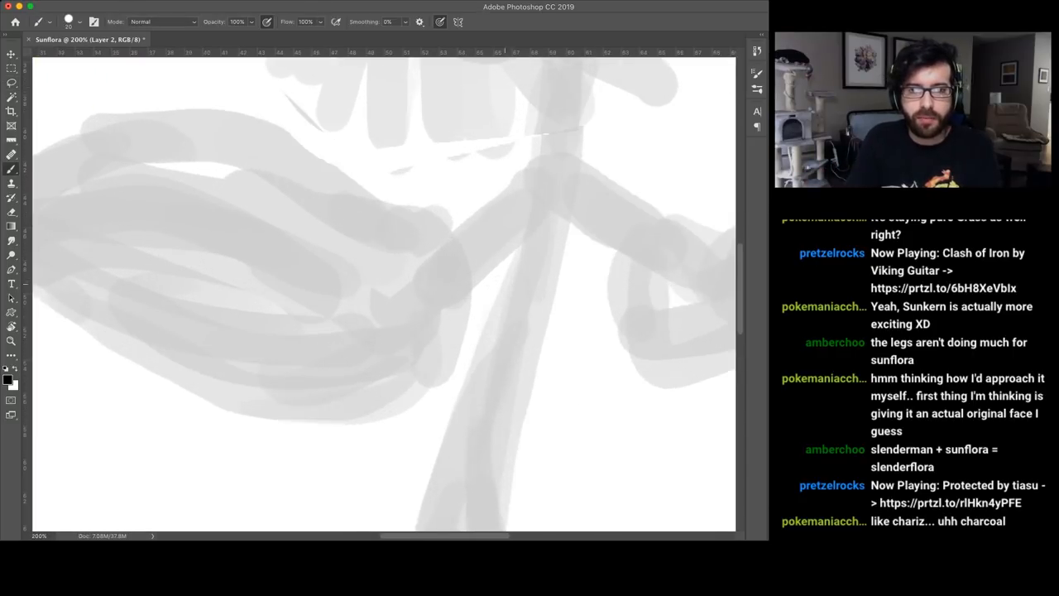
{"action": "scroll", "coordinate": [384, 294], "scroll_direction": "right", "scroll_amount": 3}
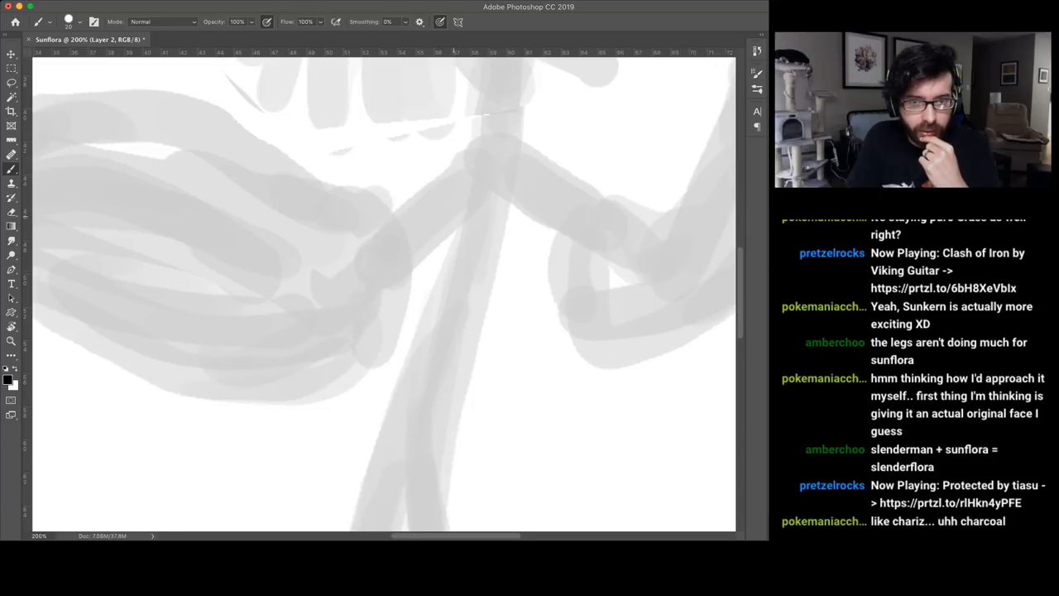
Step: Ink the inner edge of the right leg down to the bottom of its foot
{"action": "left_click_drag", "start_coordinate": [453, 208], "coordinate": [420, 308]}
{"action": "left_click_drag", "start_coordinate": [447, 230], "coordinate": [419, 318]}
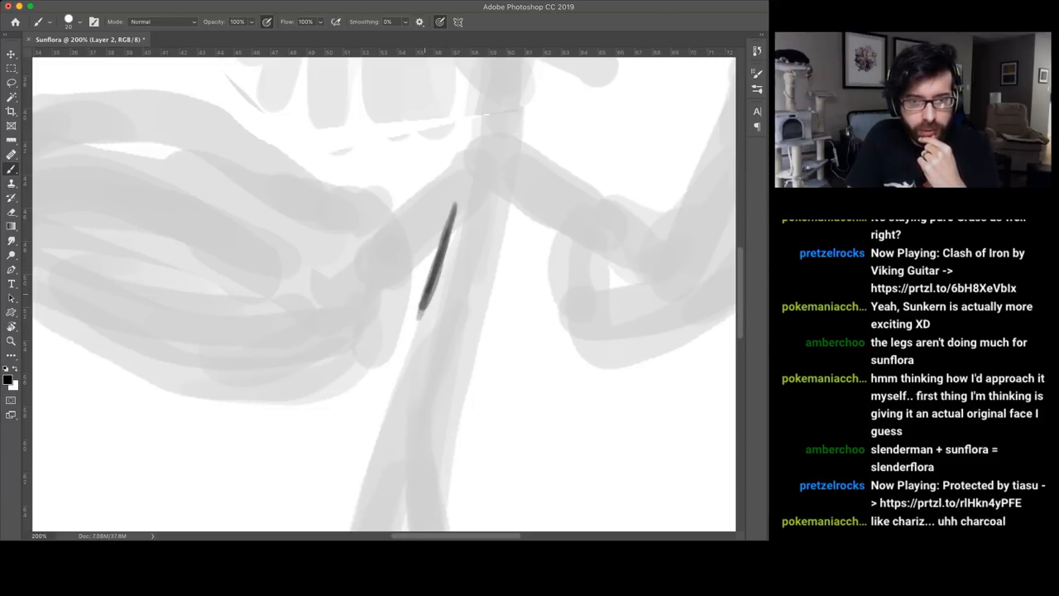
{"action": "left_click_drag", "start_coordinate": [430, 278], "coordinate": [388, 399]}
{"action": "left_click_drag", "start_coordinate": [426, 314], "coordinate": [378, 429]}
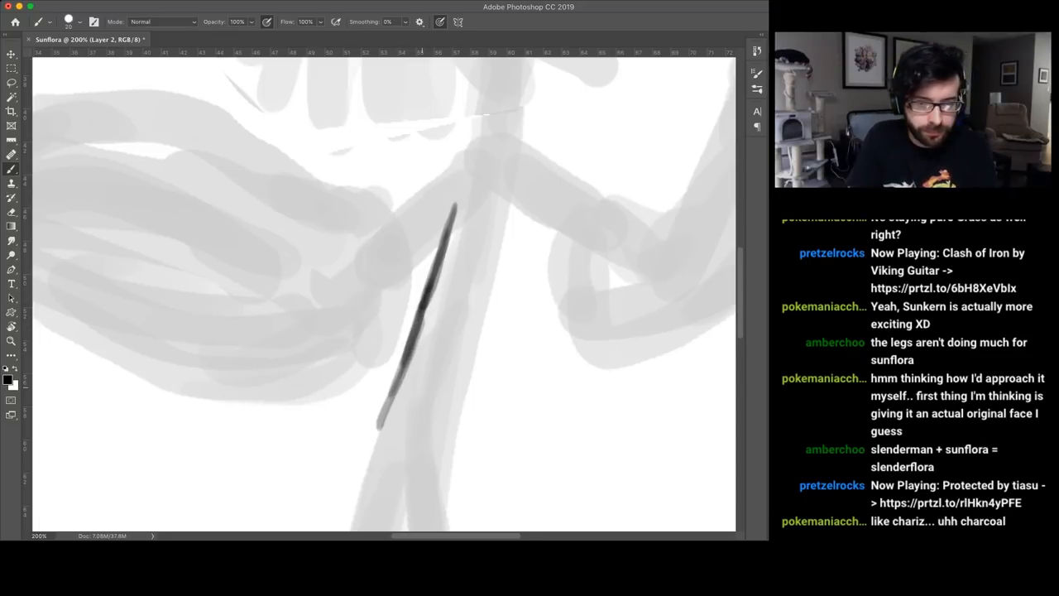
{"action": "scroll", "coordinate": [384, 290], "scroll_direction": "down", "scroll_amount": 10}
{"action": "mouse_move", "coordinate": [516, 493]}
{"action": "left_mouse_down"}
{"action": "mouse_move", "coordinate": [588, 492]}
{"action": "mouse_move", "coordinate": [607, 478]}
{"action": "mouse_move", "coordinate": [589, 484]}
{"action": "left_mouse_up"}
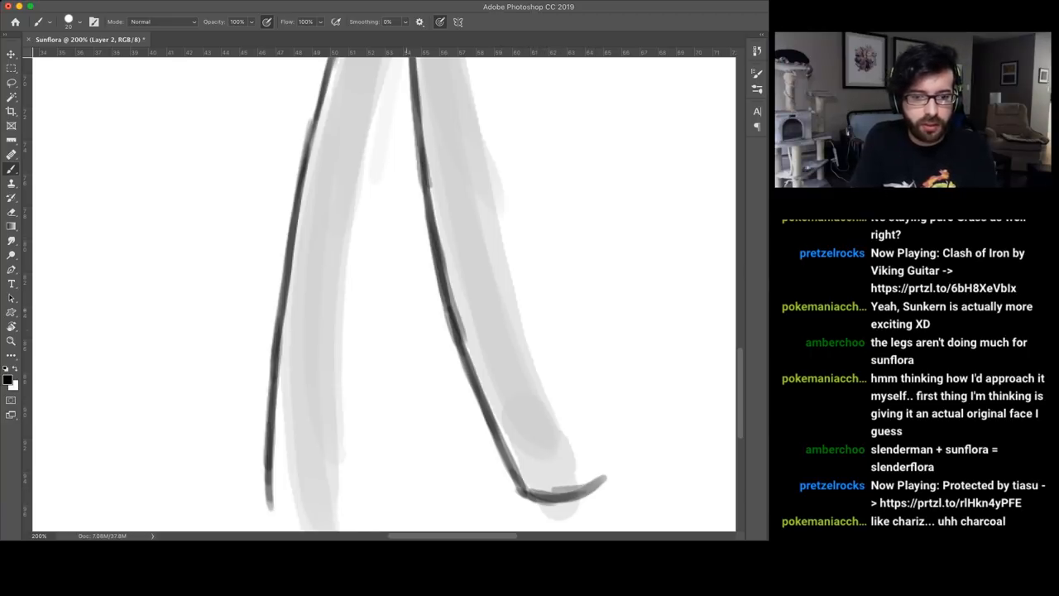
{"action": "scroll", "coordinate": [384, 290], "scroll_direction": "down", "scroll_amount": 5}
Step: Ink the left foot's bottom and the inner edge of the left leg
{"action": "mouse_move", "coordinate": [307, 399]}
{"action": "left_mouse_down"}
{"action": "mouse_move", "coordinate": [364, 416]}
{"action": "mouse_move", "coordinate": [394, 408]}
{"action": "left_mouse_up"}
{"action": "mouse_move", "coordinate": [330, 412]}
{"action": "left_mouse_down"}
{"action": "mouse_move", "coordinate": [384, 406]}
{"action": "mouse_move", "coordinate": [394, 392]}
{"action": "mouse_move", "coordinate": [388, 338]}
{"action": "left_mouse_up"}
{"action": "left_click_drag", "start_coordinate": [391, 401], "coordinate": [385, 303]}
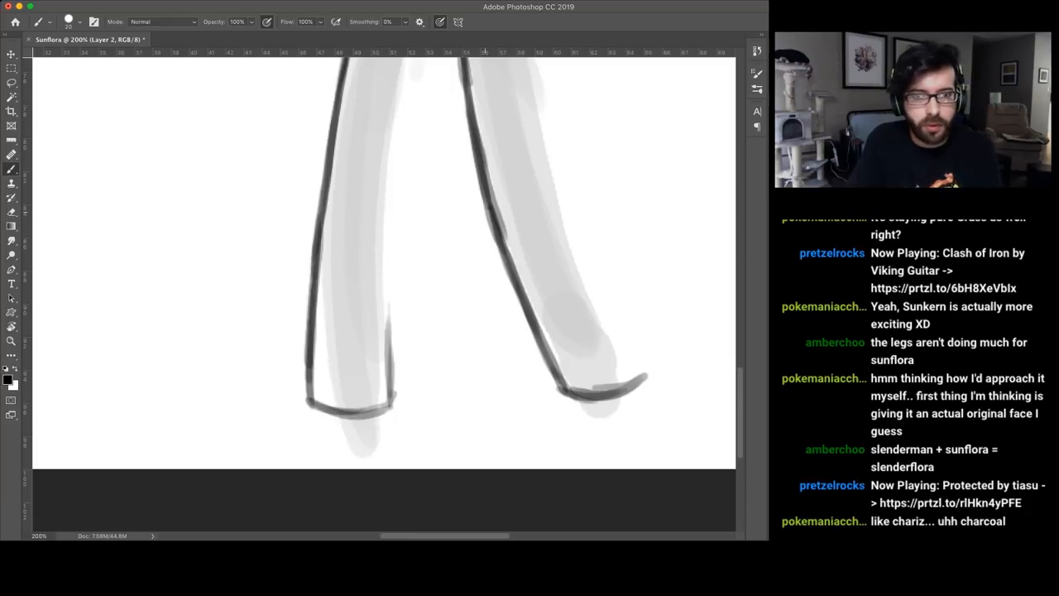
{"action": "scroll", "coordinate": [384, 289], "scroll_direction": "up", "scroll_amount": 3}
{"action": "scroll", "coordinate": [384, 290], "scroll_direction": "up", "scroll_amount": 5}
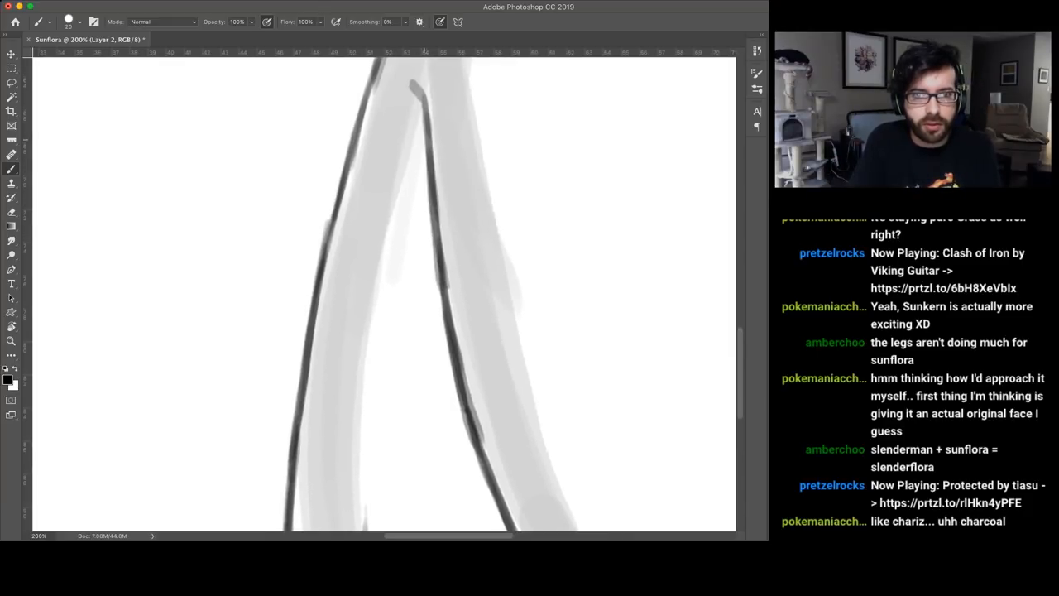
{"action": "scroll", "coordinate": [384, 290], "scroll_direction": "down", "scroll_amount": 3}
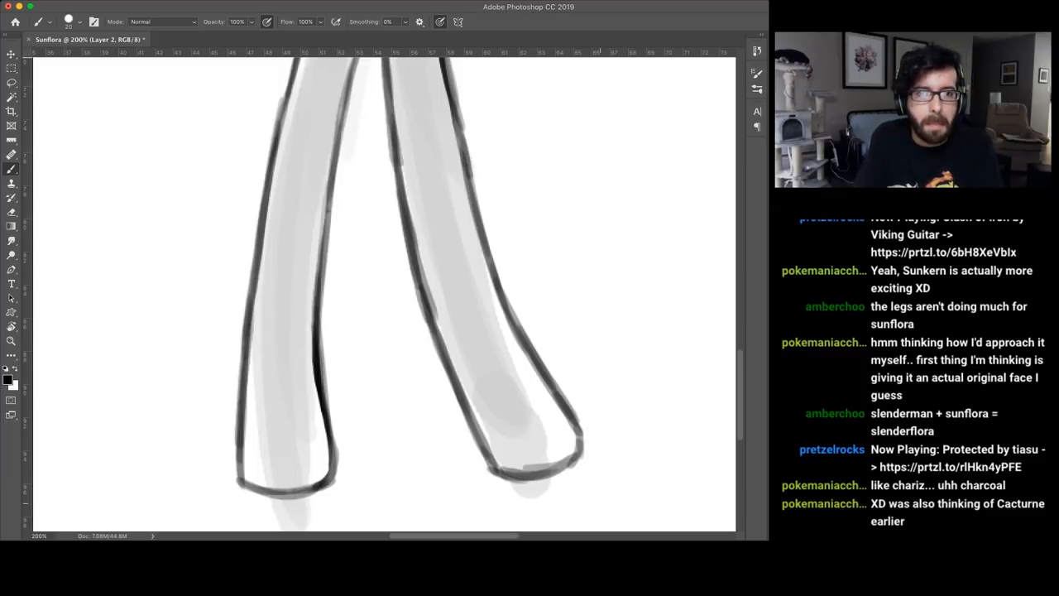
{"action": "scroll", "coordinate": [384, 290], "scroll_direction": "up", "scroll_amount": 3}
{"action": "scroll", "coordinate": [384, 290], "scroll_direction": "up", "scroll_amount": 3}
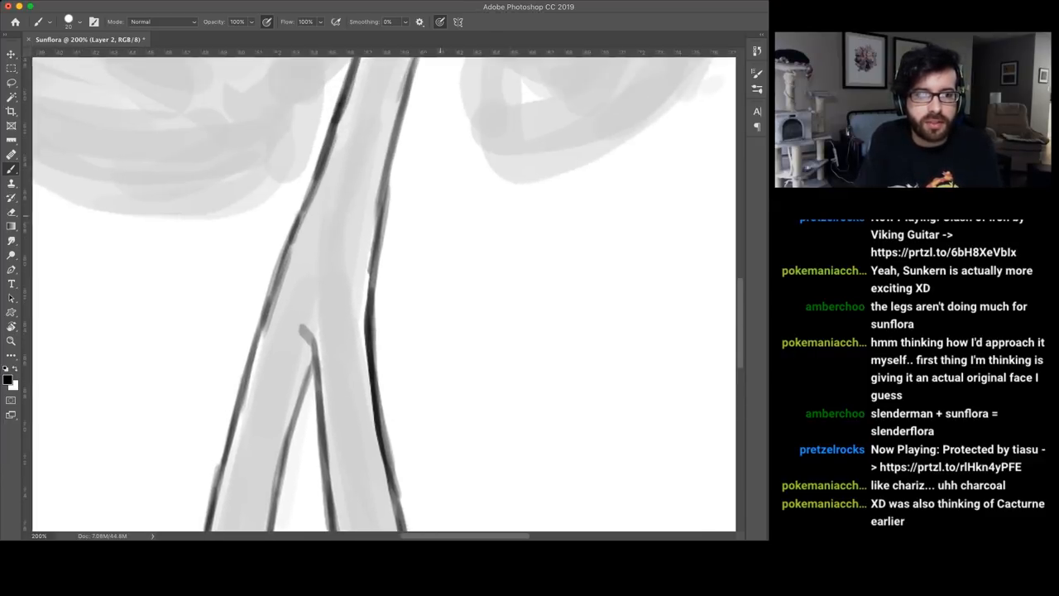
{"action": "scroll", "coordinate": [384, 290], "scroll_direction": "up", "scroll_amount": 3}
{"action": "scroll", "coordinate": [384, 289], "scroll_direction": "up", "scroll_amount": 5}
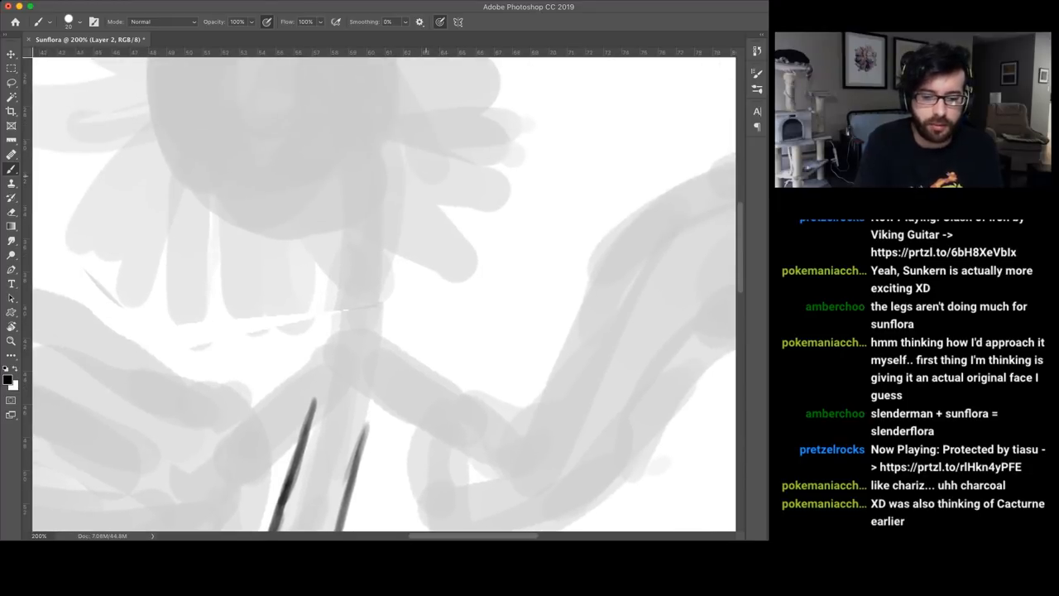
{"action": "key", "text": "ctrl+minus"}
{"action": "key", "text": "ctrl+minus"}
Step: Ink the V where the leaf arms meet the stem, then fit the drawing in view
{"action": "key", "text": "ctrl+minus"}
{"action": "key", "text": "ctrl+minus"}
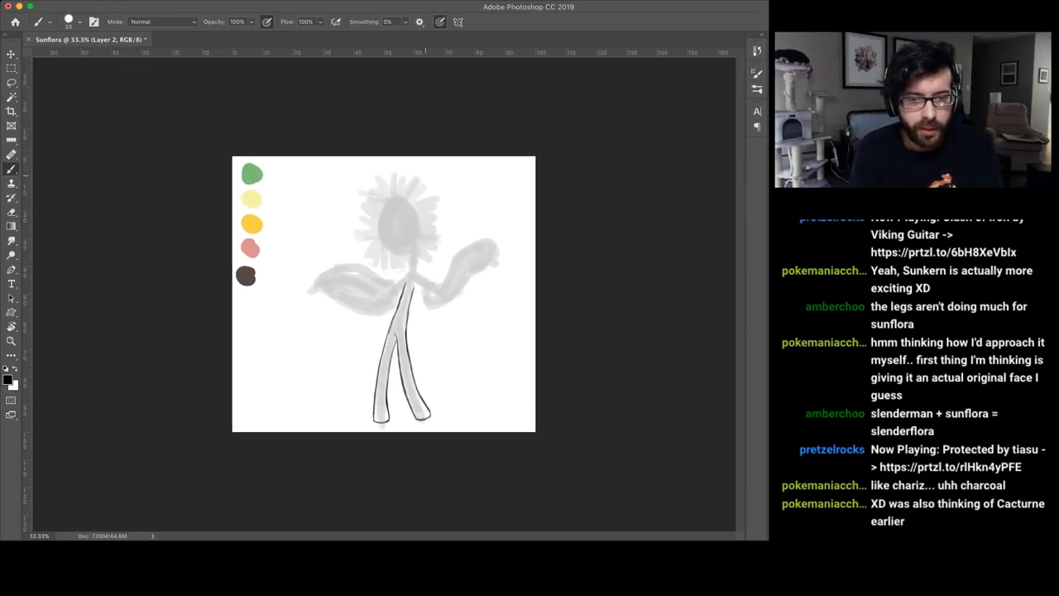
{"action": "key", "text": "ctrl+plus"}
{"action": "key", "text": "ctrl+plus"}
{"action": "key", "text": "ctrl+minus"}
{"action": "key", "text": "ctrl+plus"}
{"action": "key", "text": "ctrl+plus"}
{"action": "key", "text": "ctrl+plus"}
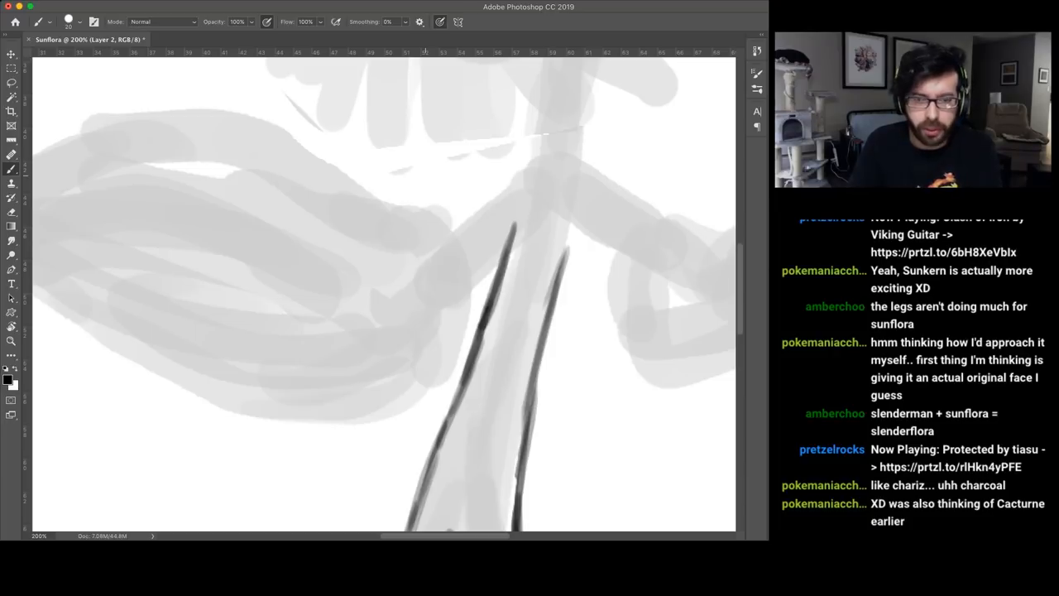
{"action": "left_click_drag", "start_coordinate": [332, 249], "coordinate": [389, 290]}
{"action": "left_click_drag", "start_coordinate": [588, 194], "coordinate": [447, 332]}
{"action": "left_click_drag", "start_coordinate": [364, 273], "coordinate": [451, 333]}
{"action": "key", "text": "ctrl+0"}
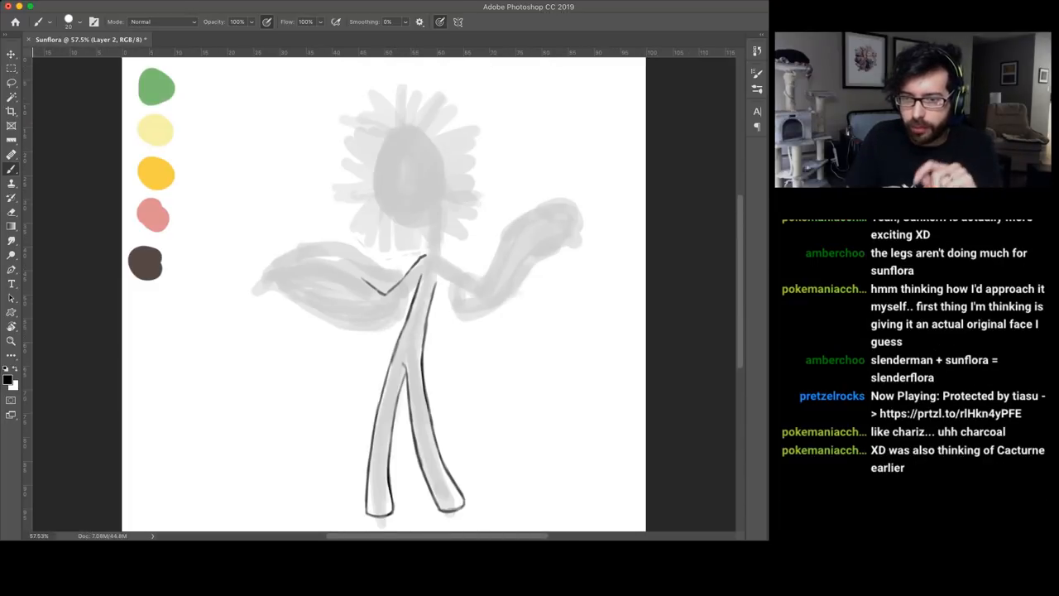
Step: Compare against the pixel-art and full-colour Sunflora references, then reveal the sketch again
{"action": "key", "text": "BackSpace"}
{"action": "key", "text": "ctrl+z"}
{"action": "key", "text": "ctrl+z"}
{"action": "key", "text": "ctrl+z"}
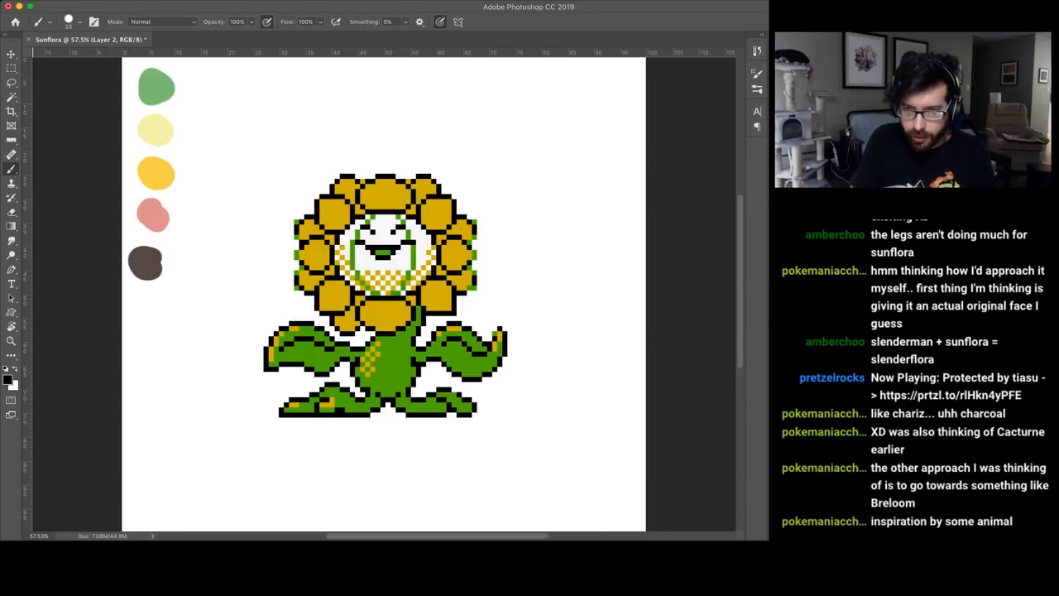
{"action": "key", "text": "ctrl+comma"}
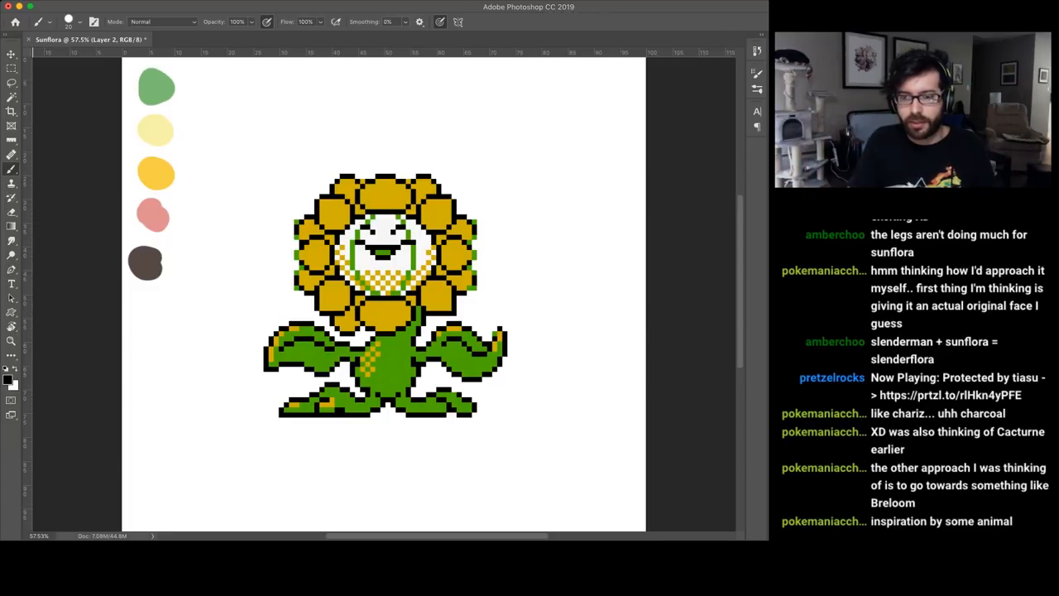
{"action": "key", "text": "ctrl+z"}
{"action": "key", "text": "ctrl+z"}
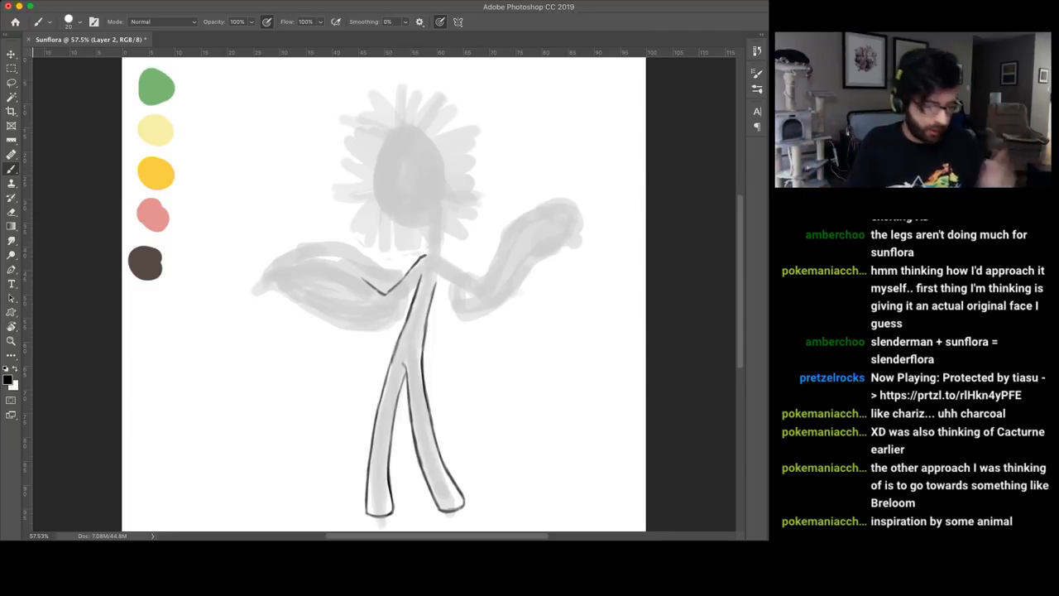
Step: Ink the left leaf's upper edge, tip and lower outline toward the right
{"action": "key", "text": "ctrl+plus"}
{"action": "key", "text": "ctrl+plus"}
{"action": "key", "text": "ctrl+plus"}
{"action": "key", "text": "ctrl+plus"}
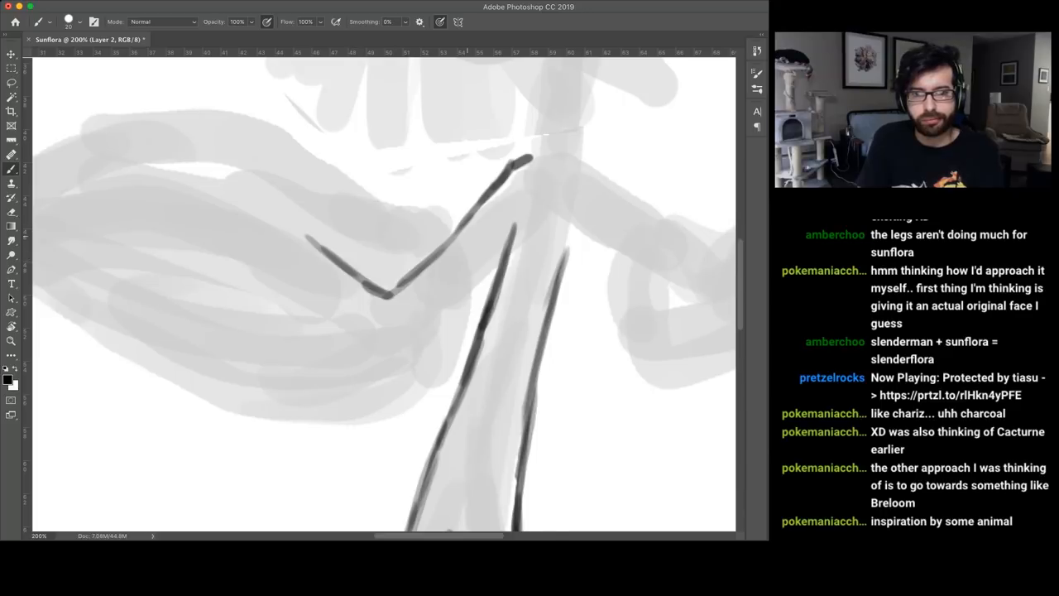
{"action": "scroll", "coordinate": [385, 290], "scroll_direction": "left", "scroll_amount": 2}
{"action": "scroll", "coordinate": [384, 290], "scroll_direction": "left", "scroll_amount": 5}
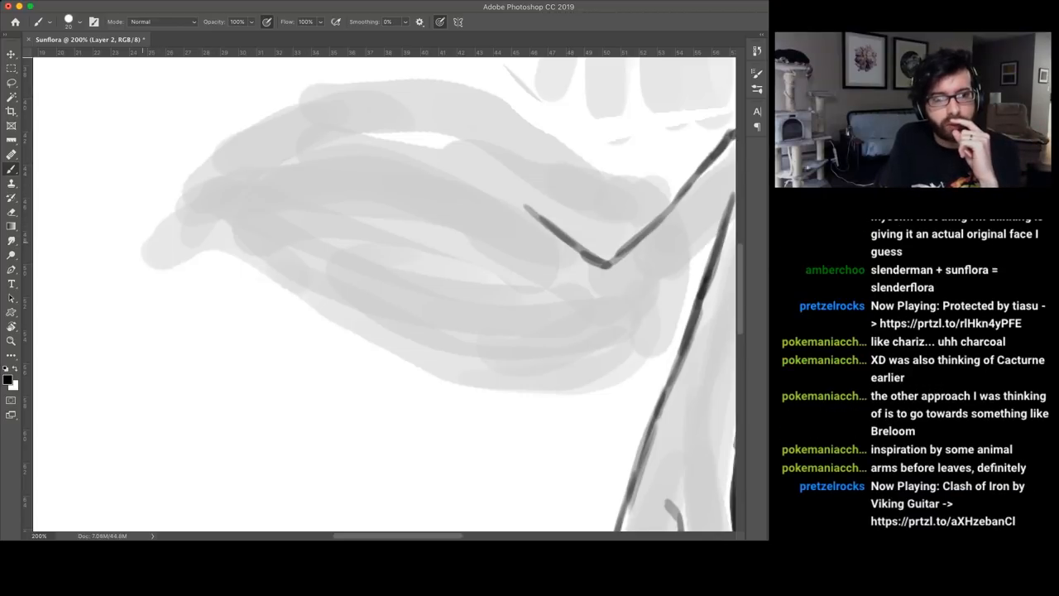
{"action": "left_click_drag", "start_coordinate": [141, 246], "coordinate": [335, 87]}
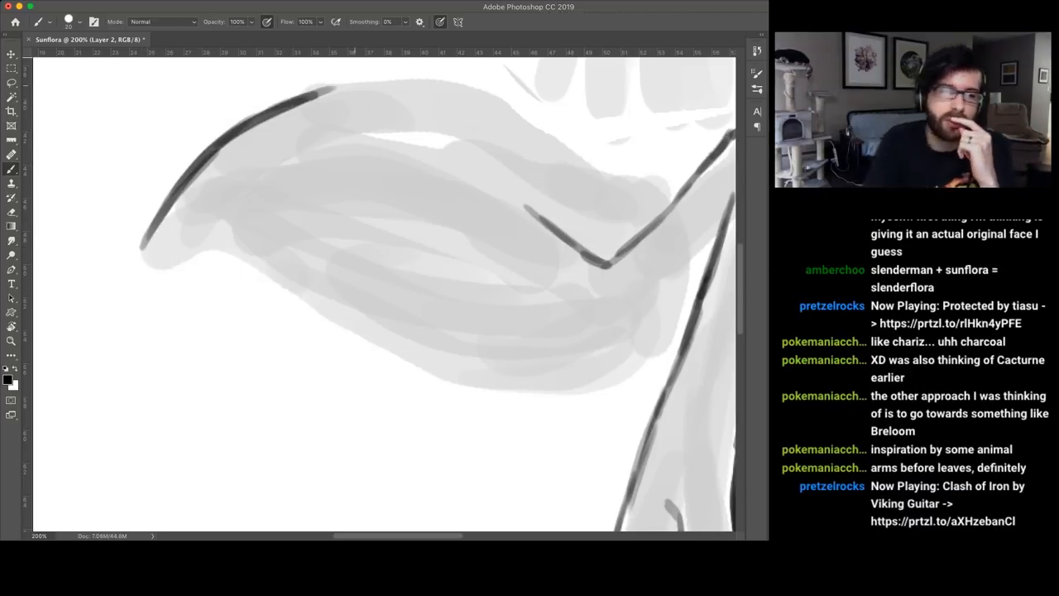
{"action": "mouse_move", "coordinate": [142, 242]}
{"action": "left_mouse_down"}
{"action": "mouse_move", "coordinate": [130, 272]}
{"action": "mouse_move", "coordinate": [192, 246]}
{"action": "mouse_move", "coordinate": [296, 296]}
{"action": "left_mouse_up"}
{"action": "left_click_drag", "start_coordinate": [226, 254], "coordinate": [303, 301]}
{"action": "mouse_move", "coordinate": [260, 273]}
{"action": "left_mouse_down"}
{"action": "mouse_move", "coordinate": [395, 351]}
{"action": "mouse_move", "coordinate": [467, 379]}
{"action": "left_mouse_up"}
{"action": "left_click_drag", "start_coordinate": [361, 335], "coordinate": [488, 383]}
{"action": "mouse_move", "coordinate": [412, 362]}
{"action": "left_mouse_down"}
{"action": "mouse_move", "coordinate": [490, 383]}
{"action": "mouse_move", "coordinate": [575, 387]}
{"action": "left_mouse_up"}
{"action": "left_click_drag", "start_coordinate": [493, 382], "coordinate": [584, 386]}
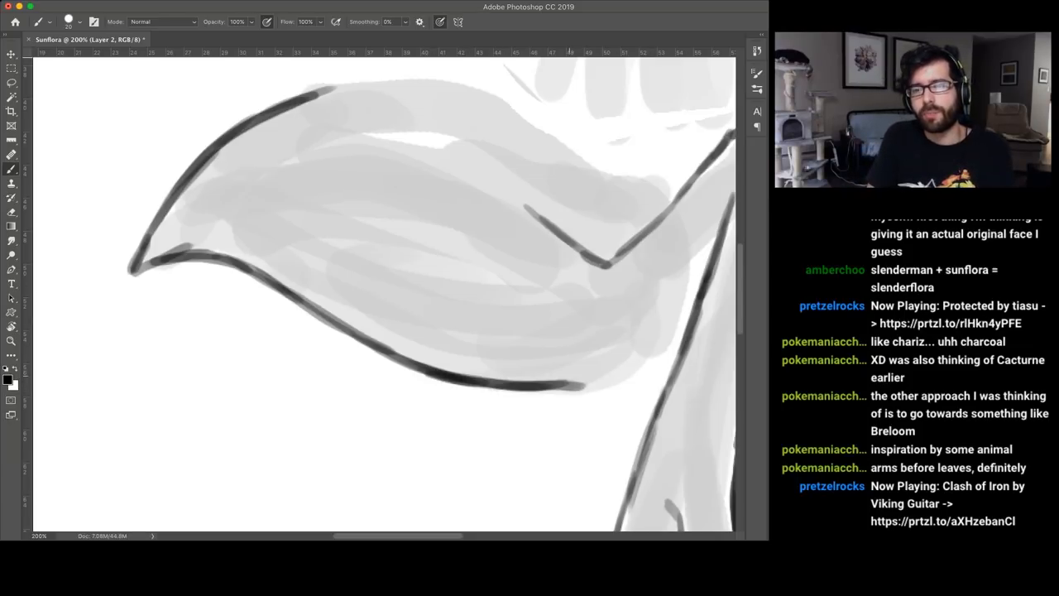
Step: Curve the leaf outline up to the stem with an inner curve at its base
{"action": "left_click_drag", "start_coordinate": [543, 386], "coordinate": [634, 363]}
{"action": "mouse_move", "coordinate": [589, 390]}
{"action": "left_mouse_down"}
{"action": "mouse_move", "coordinate": [648, 346]}
{"action": "mouse_move", "coordinate": [674, 273]}
{"action": "left_mouse_up"}
{"action": "left_click_drag", "start_coordinate": [659, 313], "coordinate": [674, 278]}
{"action": "mouse_move", "coordinate": [619, 369]}
{"action": "left_mouse_down"}
{"action": "mouse_move", "coordinate": [662, 312]}
{"action": "mouse_move", "coordinate": [677, 245]}
{"action": "mouse_move", "coordinate": [615, 268]}
{"action": "left_mouse_up"}
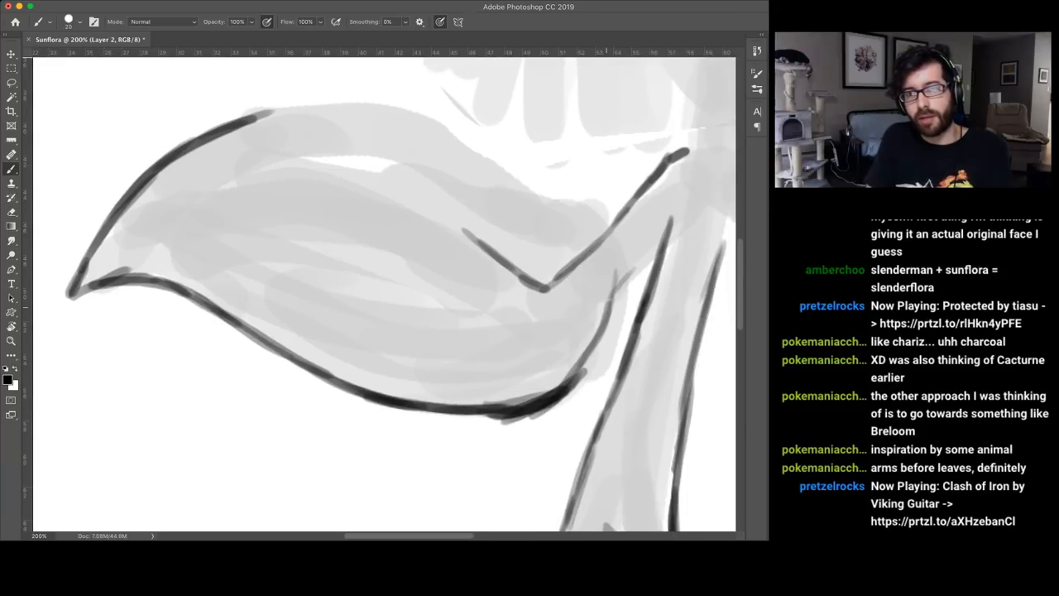
{"action": "left_click_drag", "start_coordinate": [608, 304], "coordinate": [656, 255]}
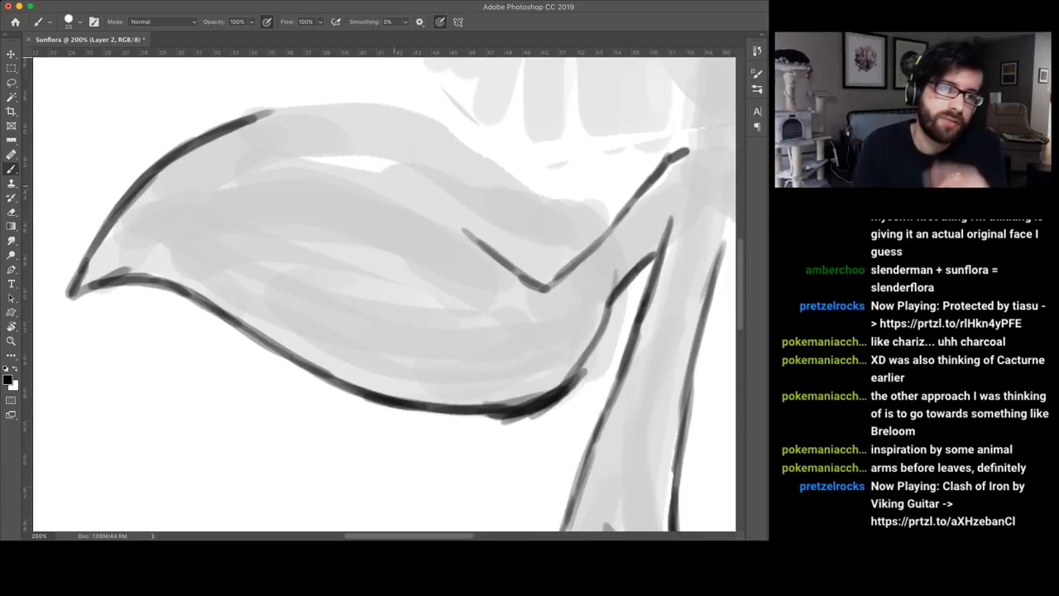
Step: Add vein lines inside the left leaf and ink the right arm's top edge
{"action": "left_click_drag", "start_coordinate": [101, 240], "coordinate": [198, 182]}
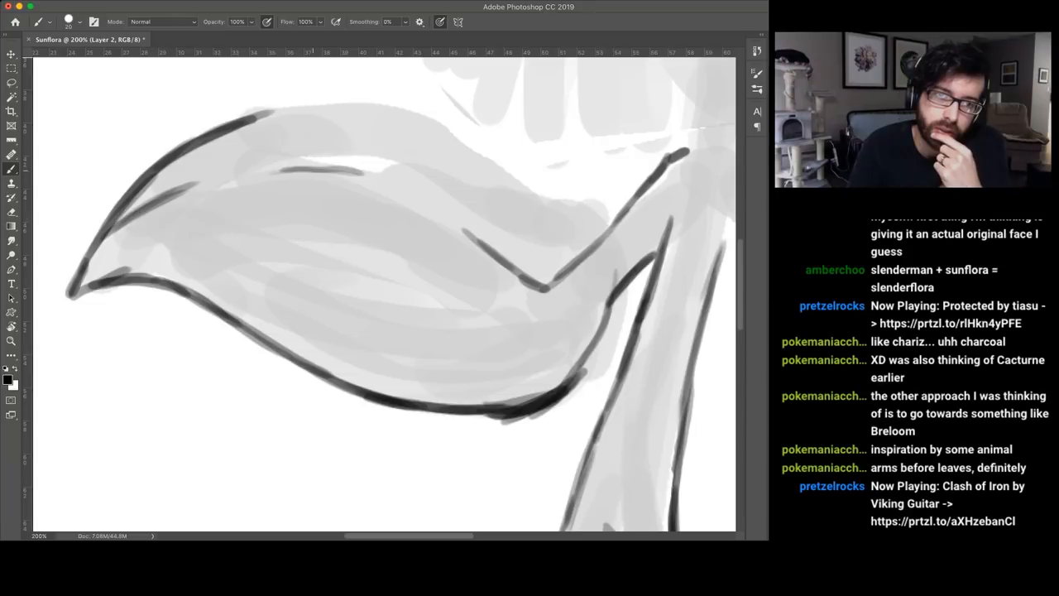
{"action": "mouse_move", "coordinate": [260, 172]}
{"action": "left_mouse_down"}
{"action": "mouse_move", "coordinate": [360, 170]}
{"action": "mouse_move", "coordinate": [426, 213]}
{"action": "left_mouse_up"}
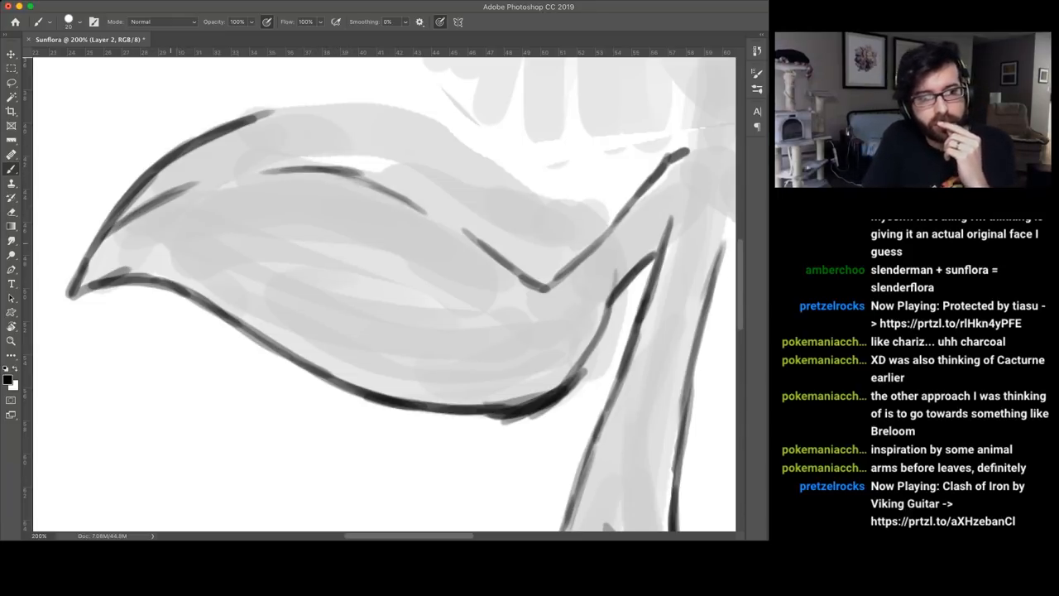
{"action": "left_click_drag", "start_coordinate": [193, 240], "coordinate": [335, 227]}
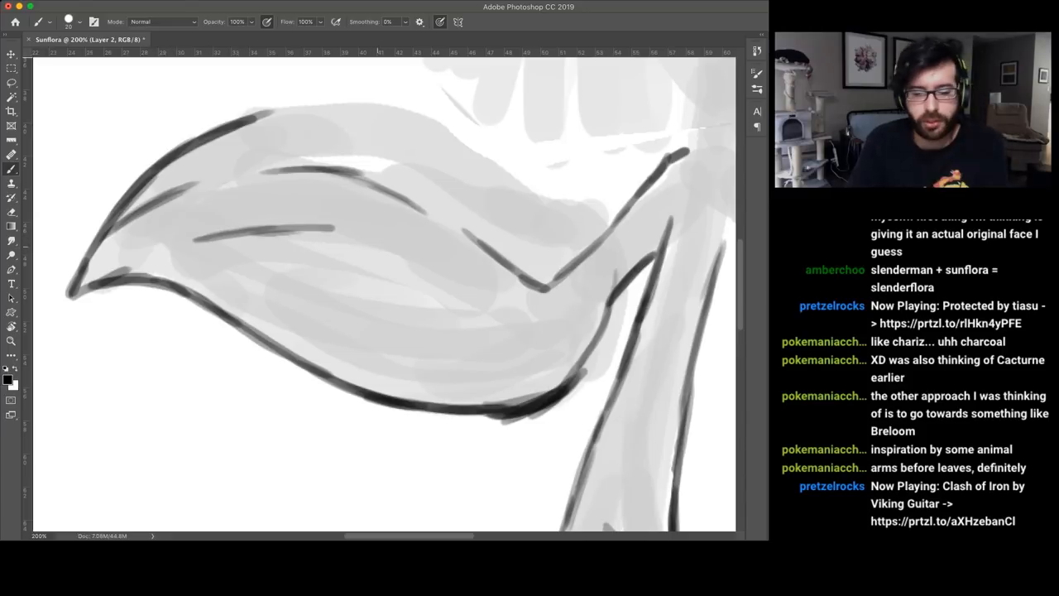
{"action": "key", "text": "ctrl+minus"}
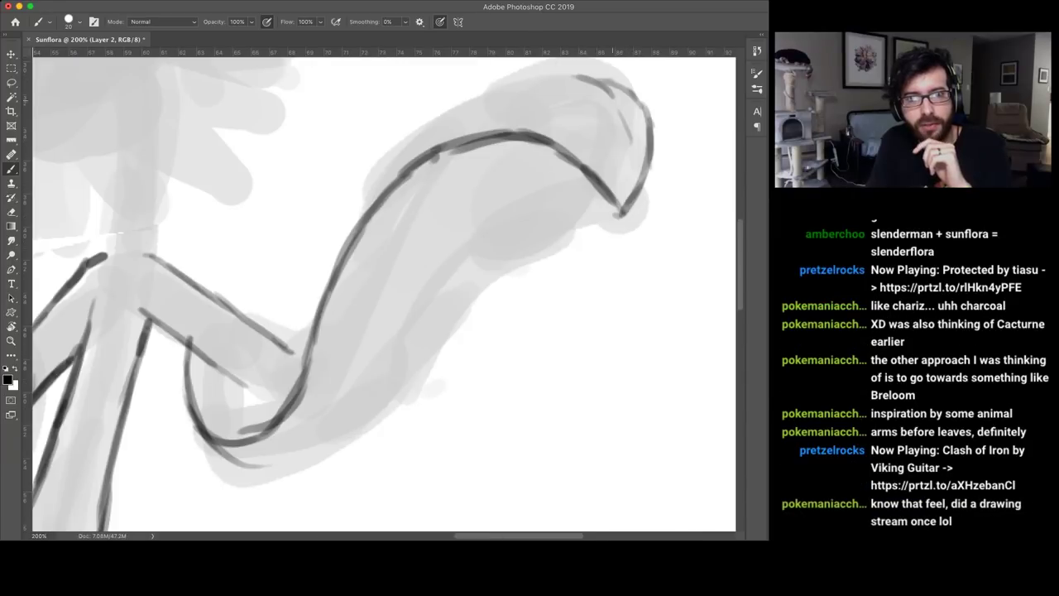
{"action": "mouse_move", "coordinate": [626, 116]}
{"action": "left_mouse_down"}
{"action": "mouse_move", "coordinate": [594, 80]}
{"action": "mouse_move", "coordinate": [536, 73]}
{"action": "left_mouse_up"}
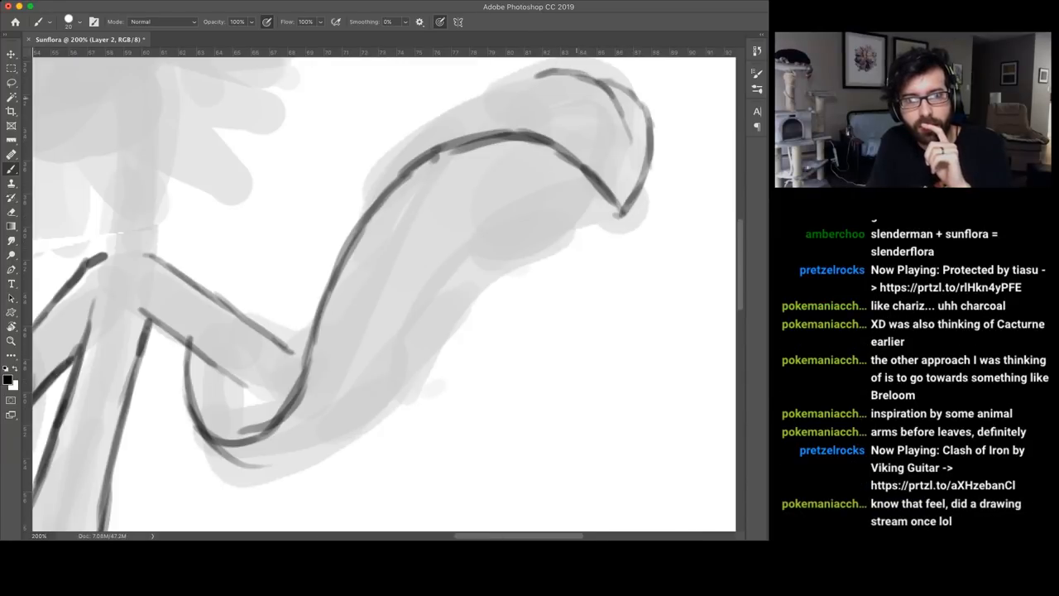
{"action": "left_click_drag", "start_coordinate": [587, 113], "coordinate": [500, 89]}
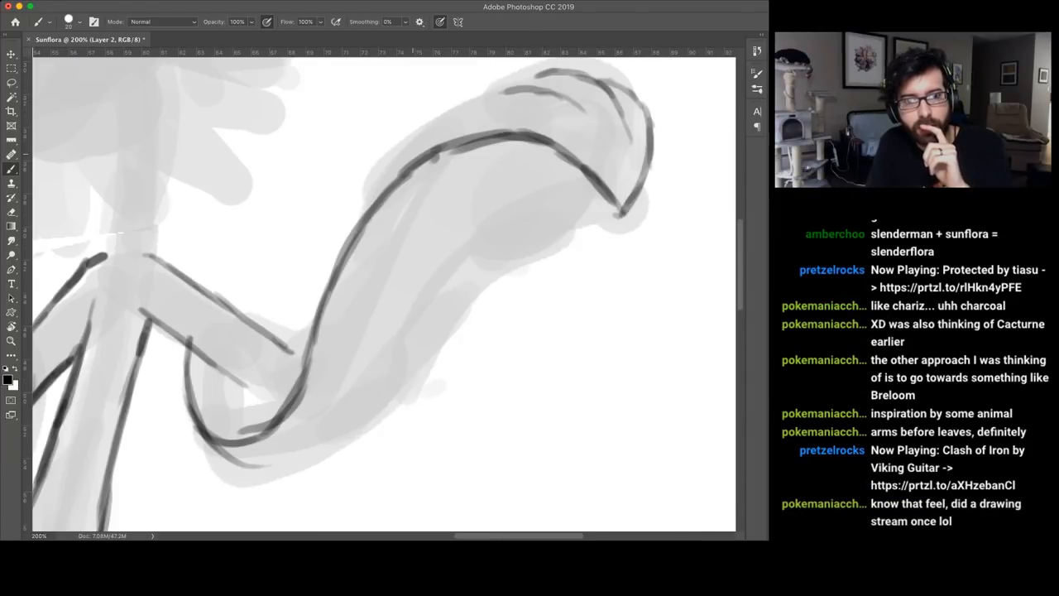
Step: Finish the arm's upper-left edge and check against the coloured reference
{"action": "left_click_drag", "start_coordinate": [352, 233], "coordinate": [401, 152]}
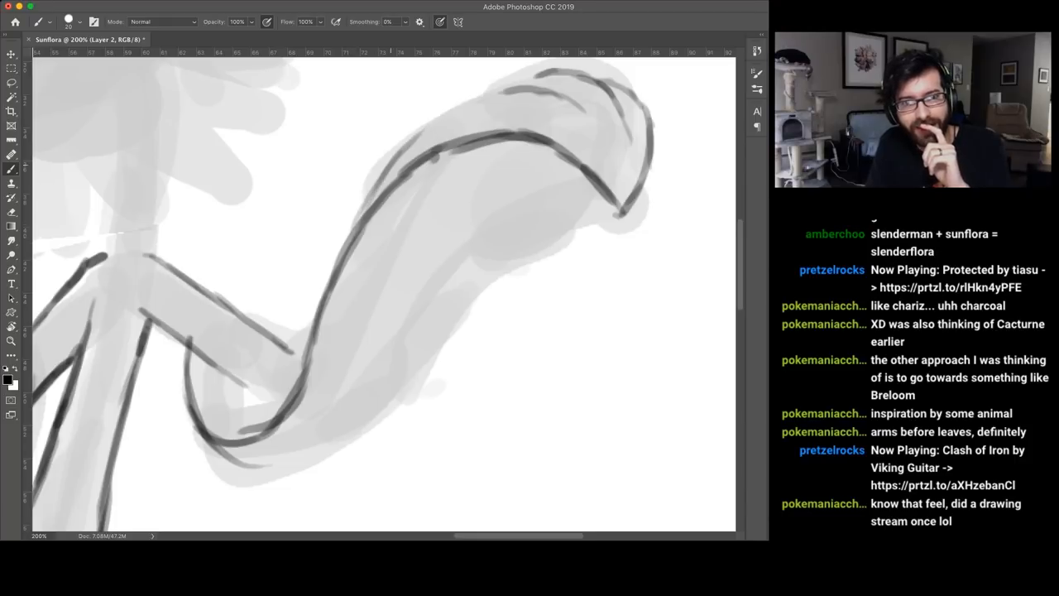
{"action": "key", "text": "super+minus"}
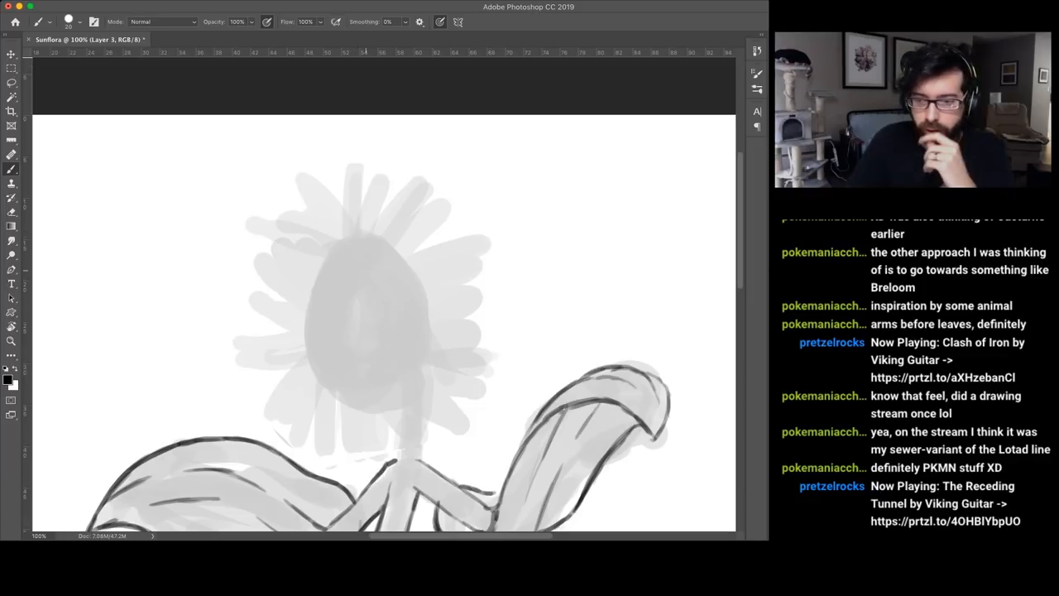
{"action": "key", "text": "super+z"}
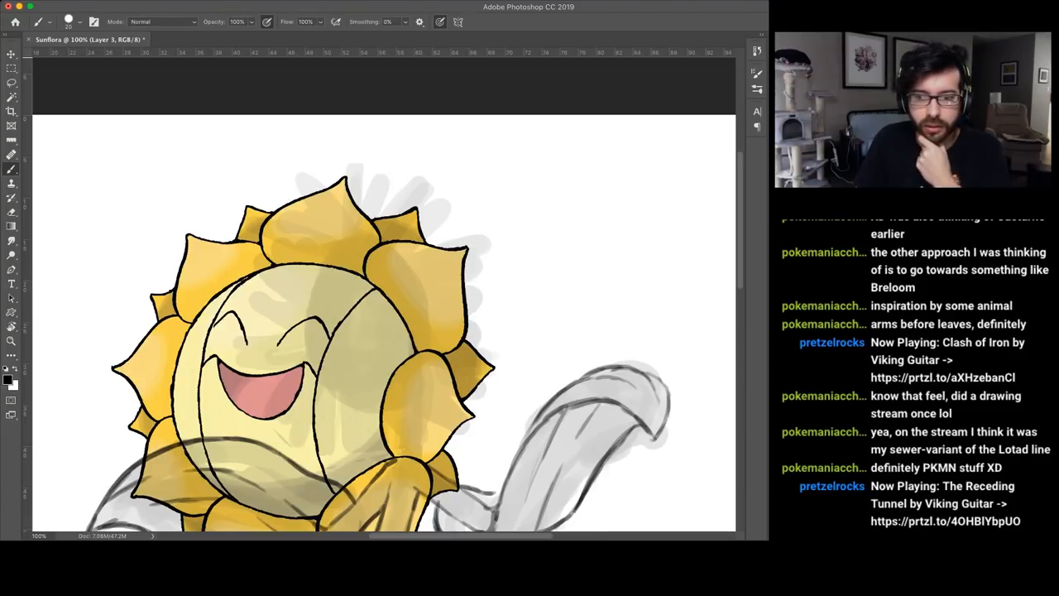
{"action": "key", "text": "shift+super+z"}
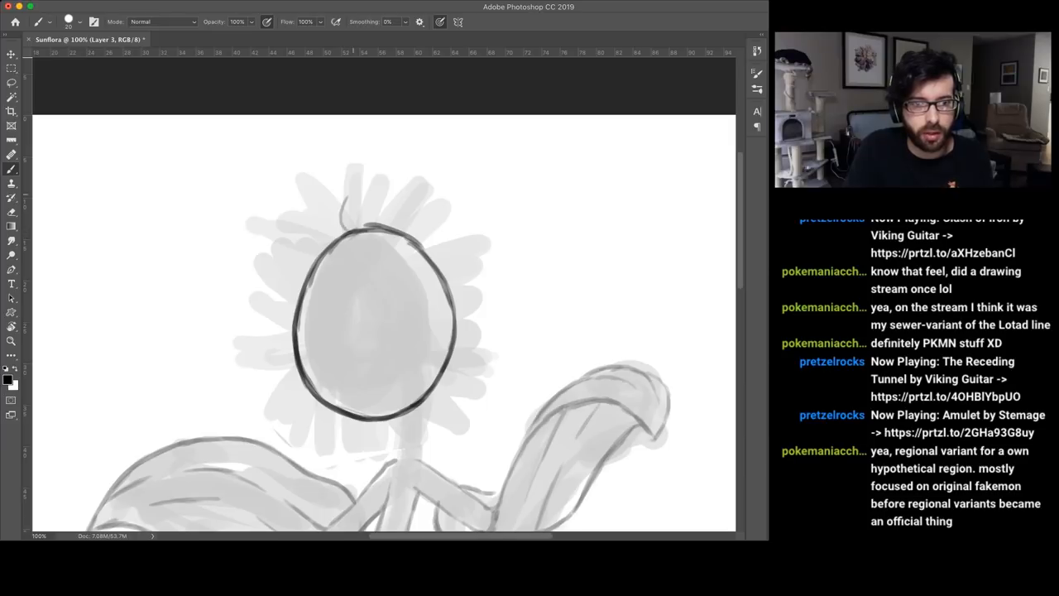
Step: Ink a small petal above the face and the curved left side of the face oval
{"action": "left_click_drag", "start_coordinate": [344, 199], "coordinate": [356, 188]}
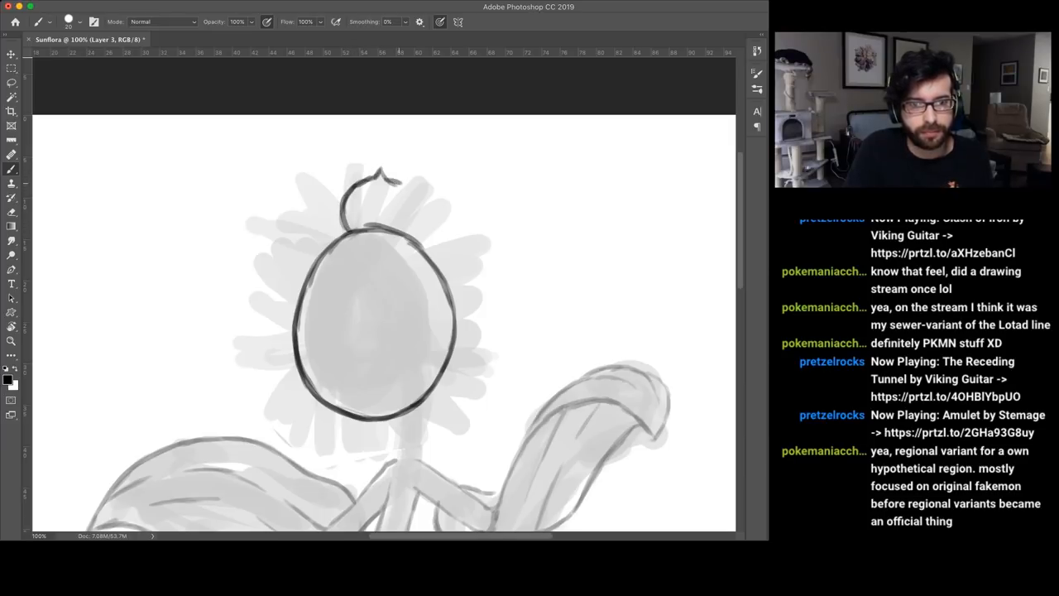
{"action": "left_click_drag", "start_coordinate": [399, 181], "coordinate": [411, 233]}
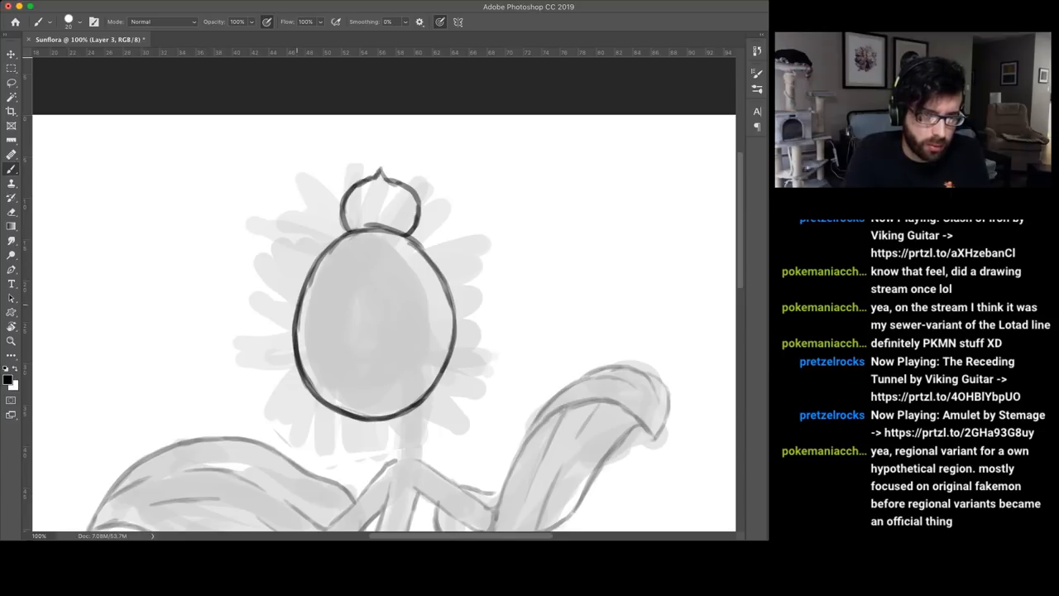
{"action": "mouse_move", "coordinate": [295, 307]}
{"action": "left_mouse_down"}
{"action": "mouse_move", "coordinate": [224, 274]}
{"action": "mouse_move", "coordinate": [189, 225]}
{"action": "left_mouse_up"}
{"action": "left_click_drag", "start_coordinate": [219, 260], "coordinate": [188, 219]}
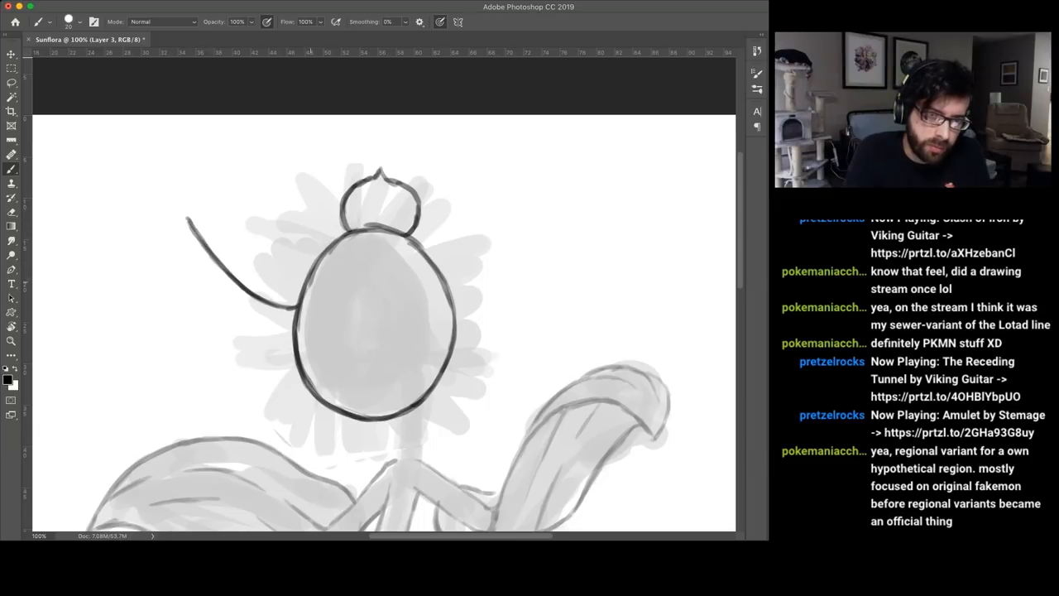
{"action": "left_click_drag", "start_coordinate": [310, 265], "coordinate": [187, 217]}
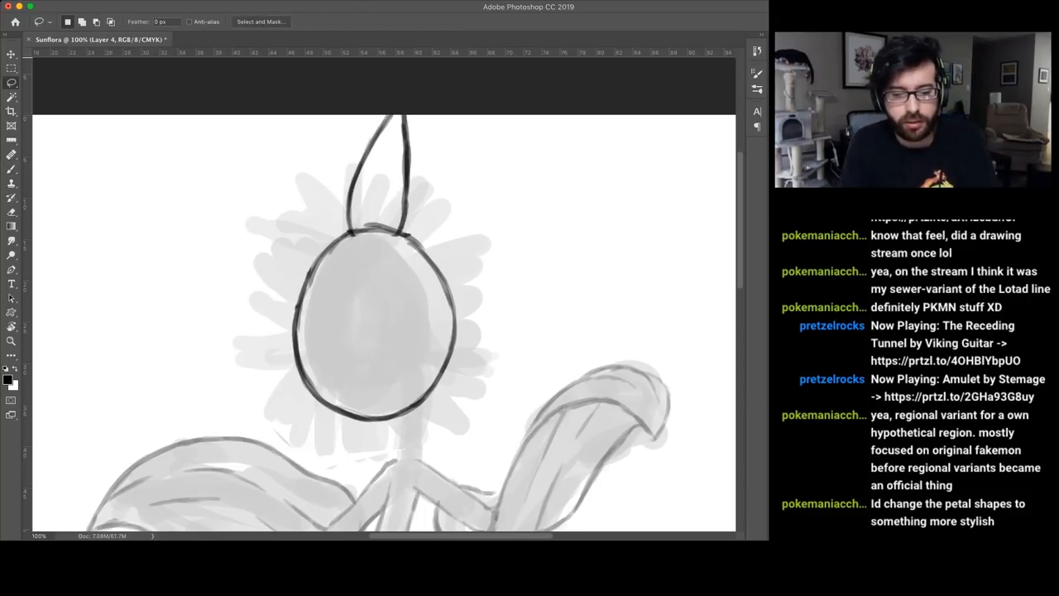
Step: Place four petal outlines around the face and start transforming them into a ring
{"action": "key", "text": "ctrl+minus"}
{"action": "key", "text": "ctrl+minus"}
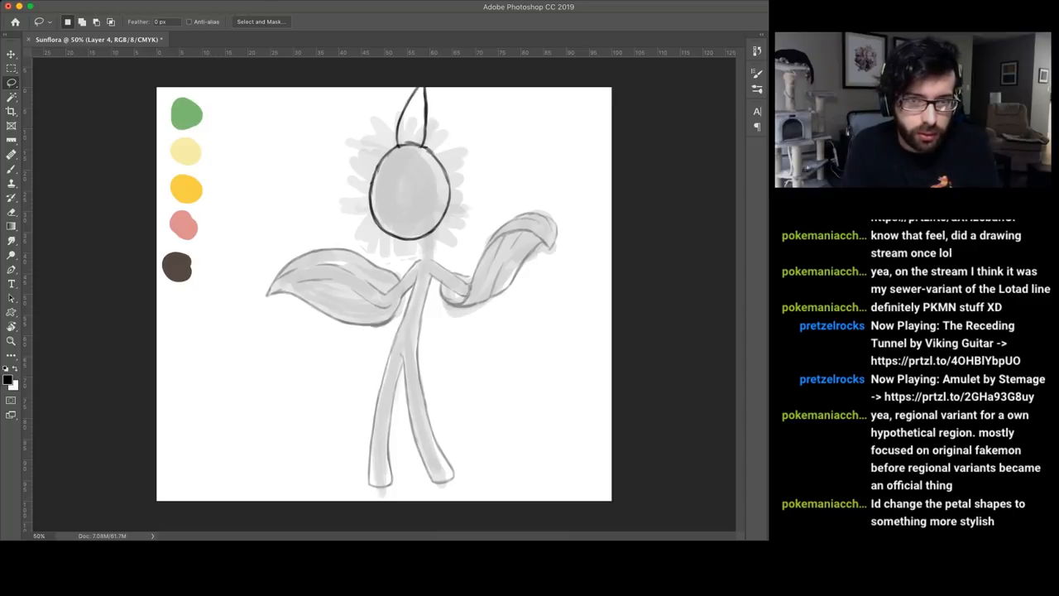
{"action": "key", "text": "ctrl+plus"}
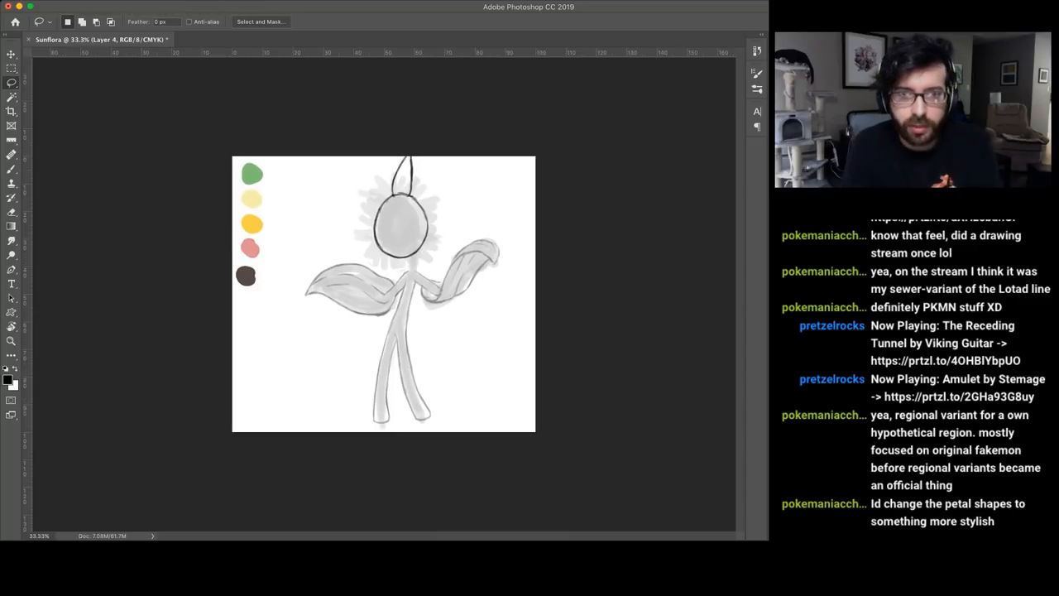
{"action": "key", "text": "ctrl+plus"}
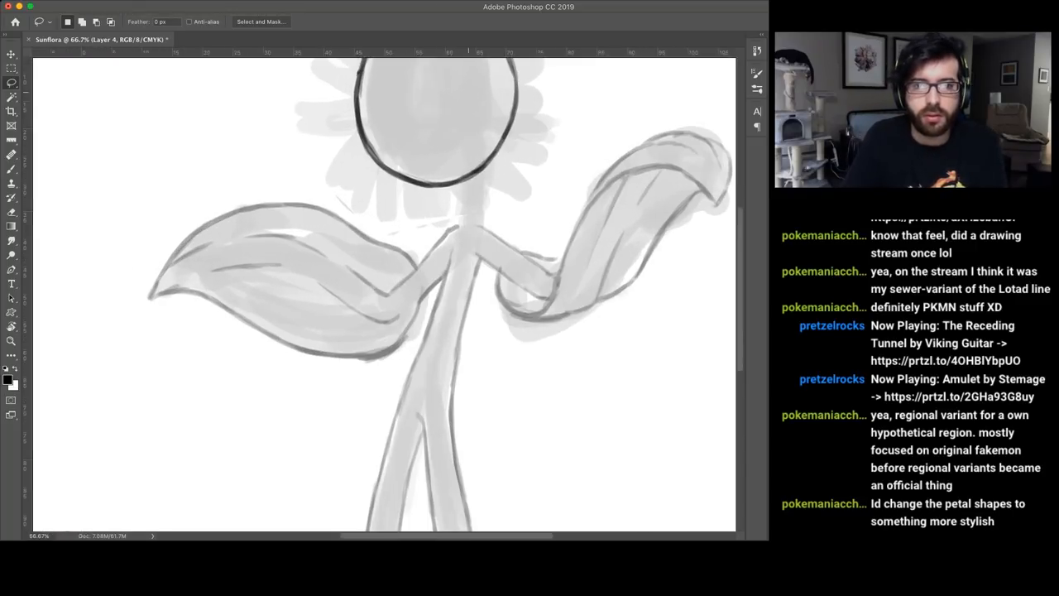
{"action": "scroll", "coordinate": [384, 294], "scroll_direction": "up", "scroll_amount": 2}
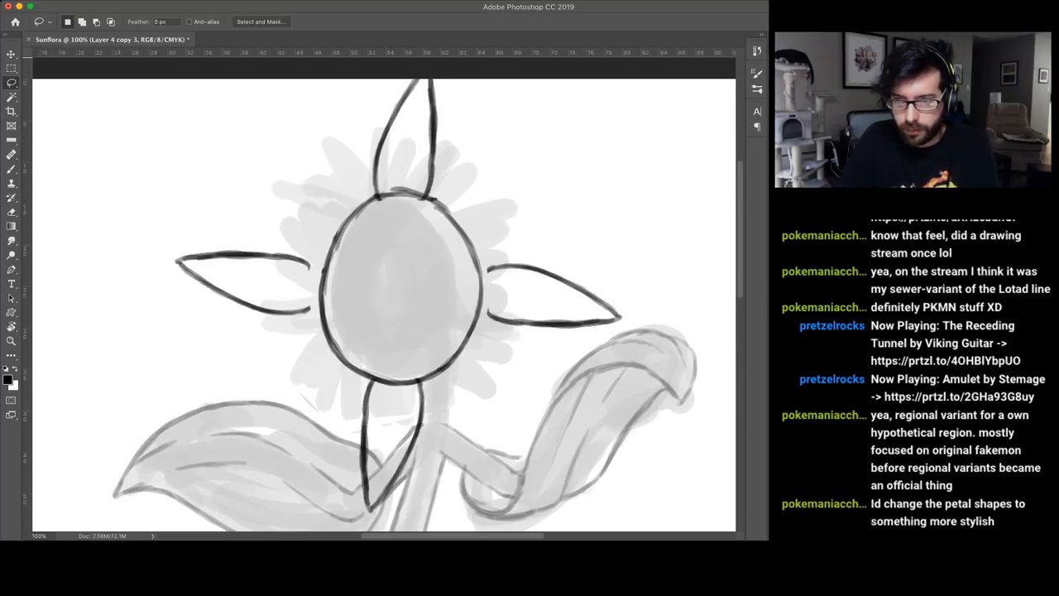
{"action": "key", "text": "ctrl+alt+a"}
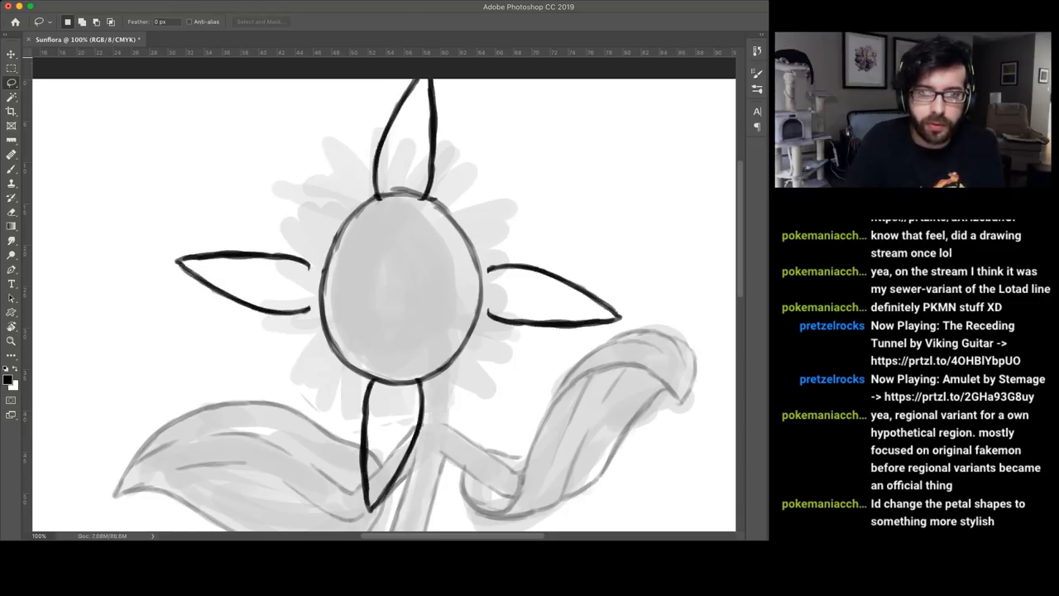
{"action": "key", "text": "ctrl+t"}
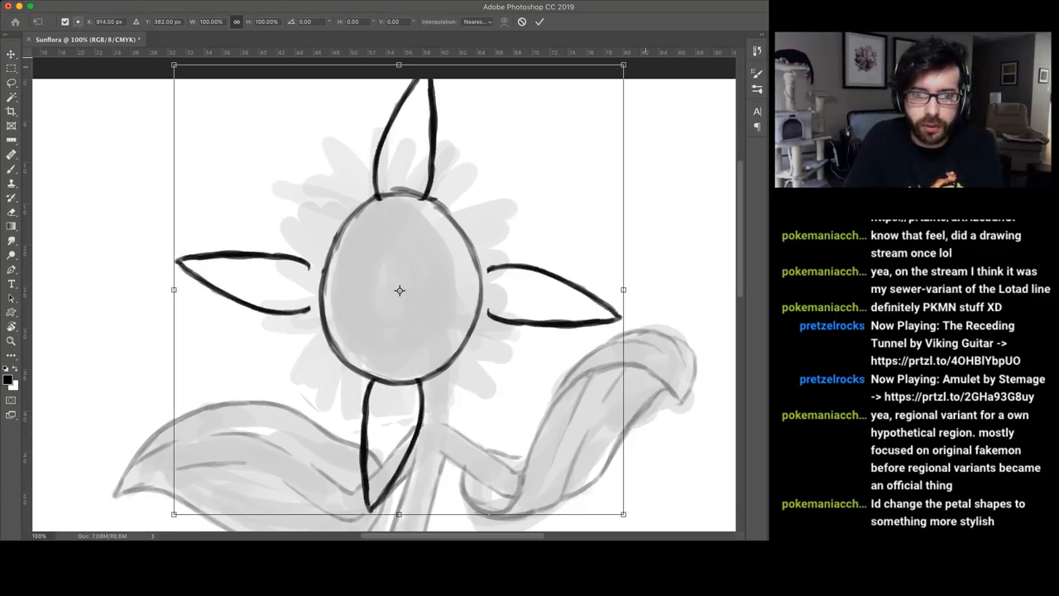
{"action": "type", "text": "15"}
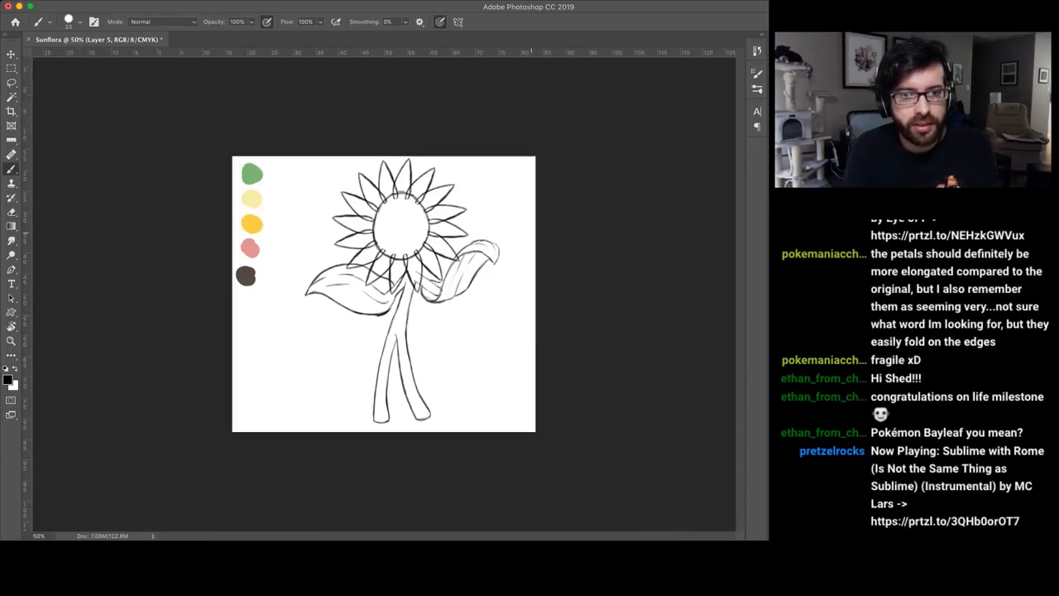
Step: Stretch the leaves and stem downward to meet the petal ring, then make Layer 5 active
{"action": "key", "text": "ctrl+plus"}
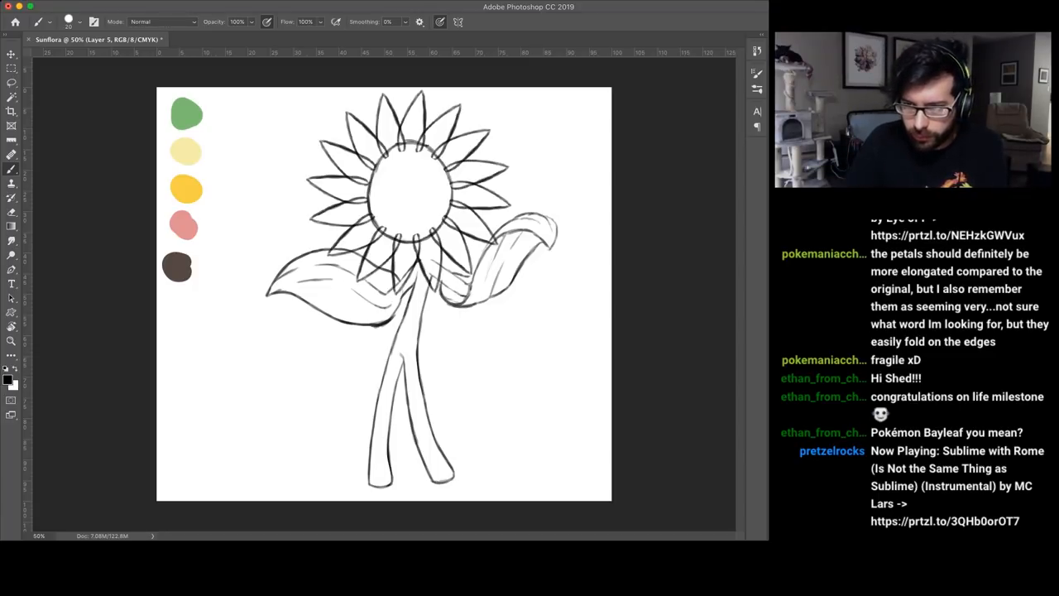
{"action": "key", "text": "v"}
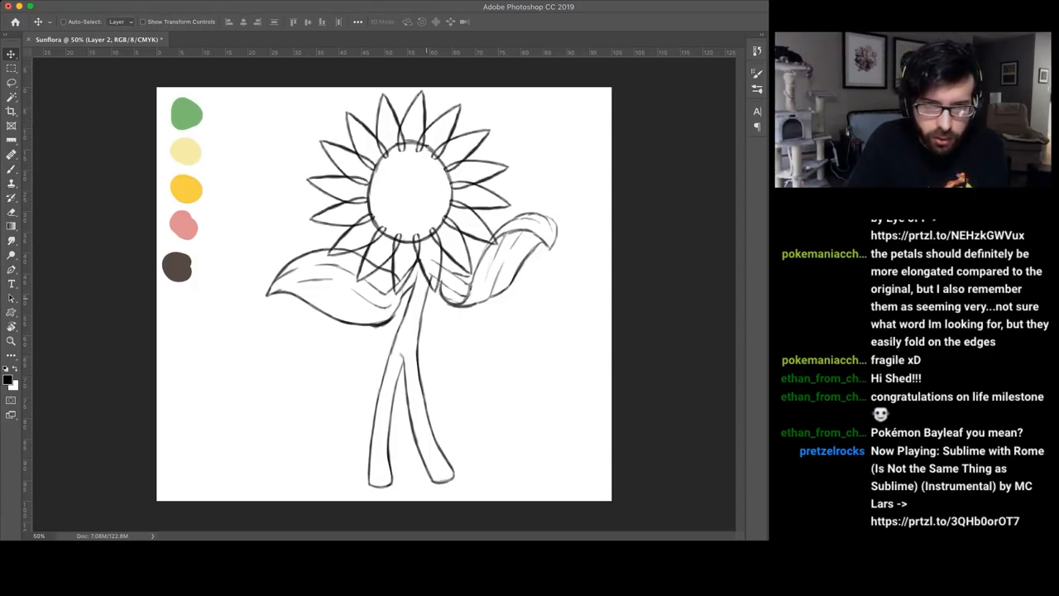
{"action": "left_click_drag", "start_coordinate": [384, 488], "coordinate": [384, 501]}
{"action": "key", "text": "super+plus"}
{"action": "key", "text": "super+plus"}
{"action": "key", "text": "super+plus"}
{"action": "key", "text": "b"}
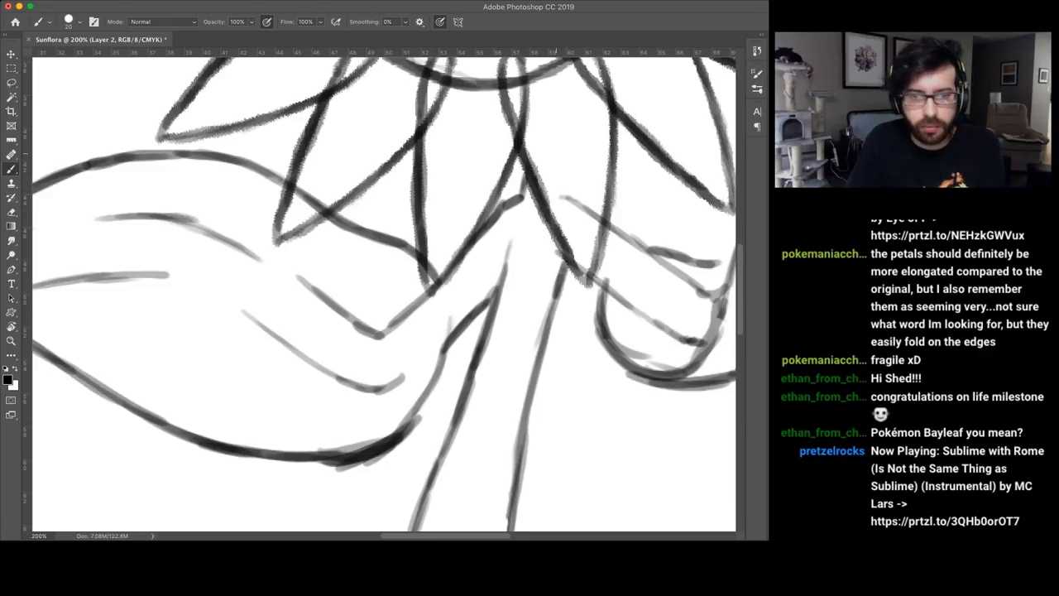
{"action": "key", "text": "super+minus"}
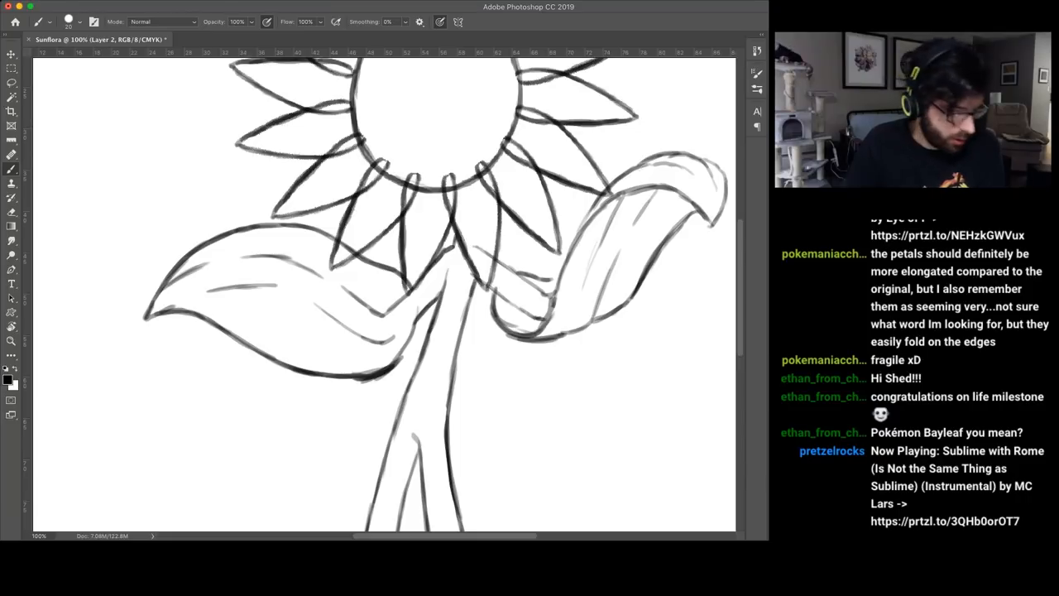
{"action": "key", "text": "super+shift+alt+n"}
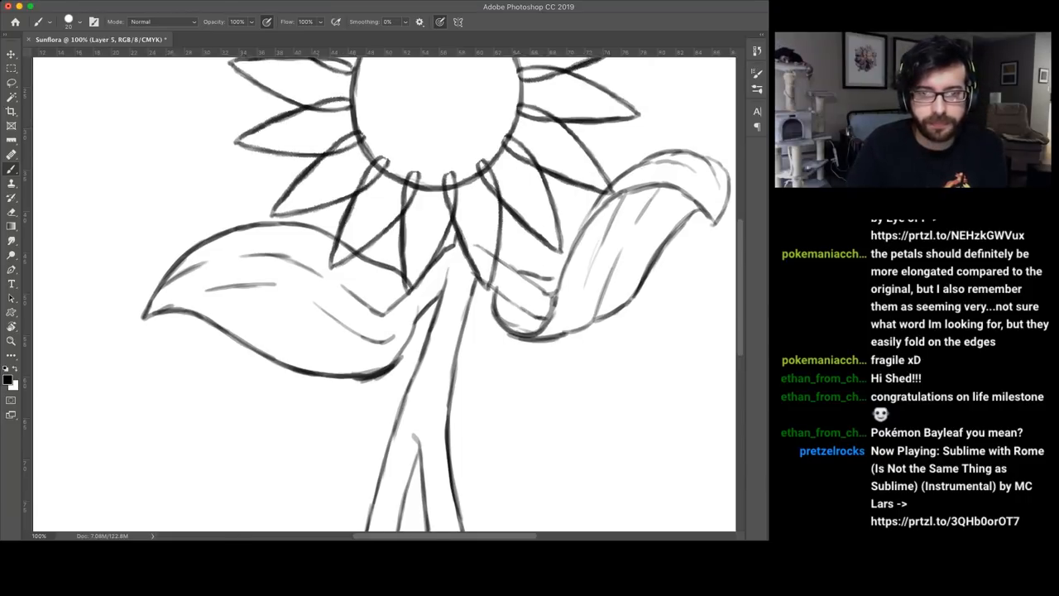
Step: From the Sketch layer, cycle through the coloured Sunflora and related reference art, then hide everything
{"action": "key", "text": "super+equal"}
{"action": "scroll", "coordinate": [385, 293], "scroll_direction": "up", "scroll_amount": 5}
{"action": "scroll", "coordinate": [385, 294], "scroll_direction": "up", "scroll_amount": 5}
{"action": "scroll", "coordinate": [384, 294], "scroll_direction": "up", "scroll_amount": 1}
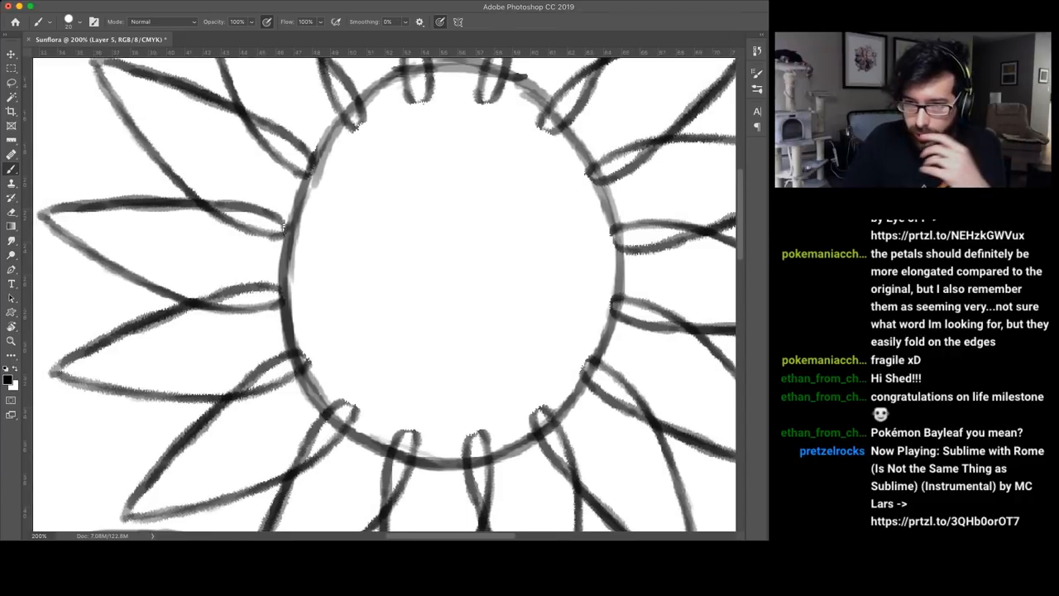
{"action": "key", "text": "alt+bracketleft"}
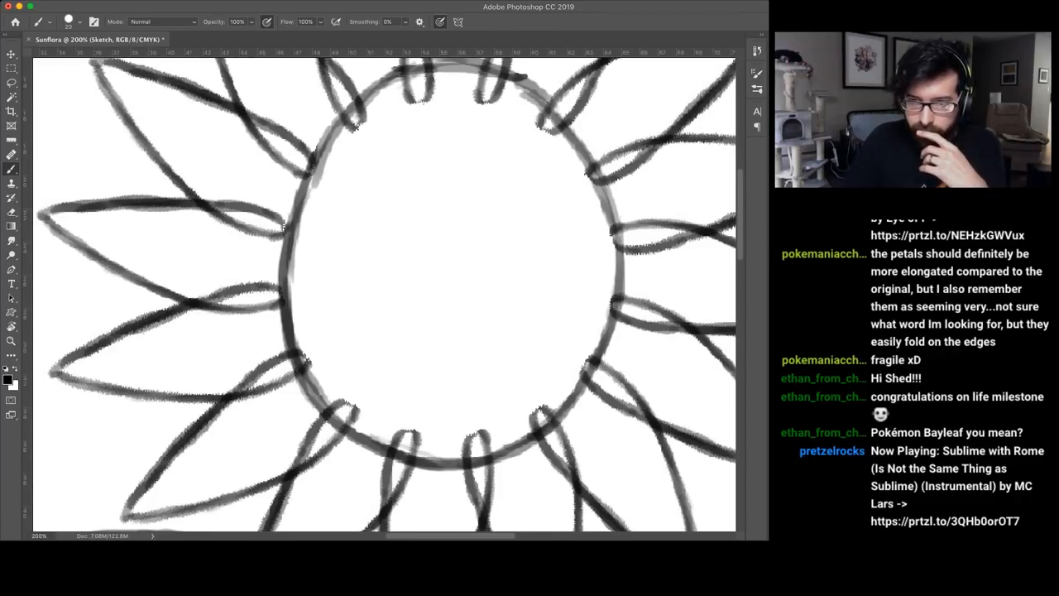
{"action": "key", "text": "ctrl+comma"}
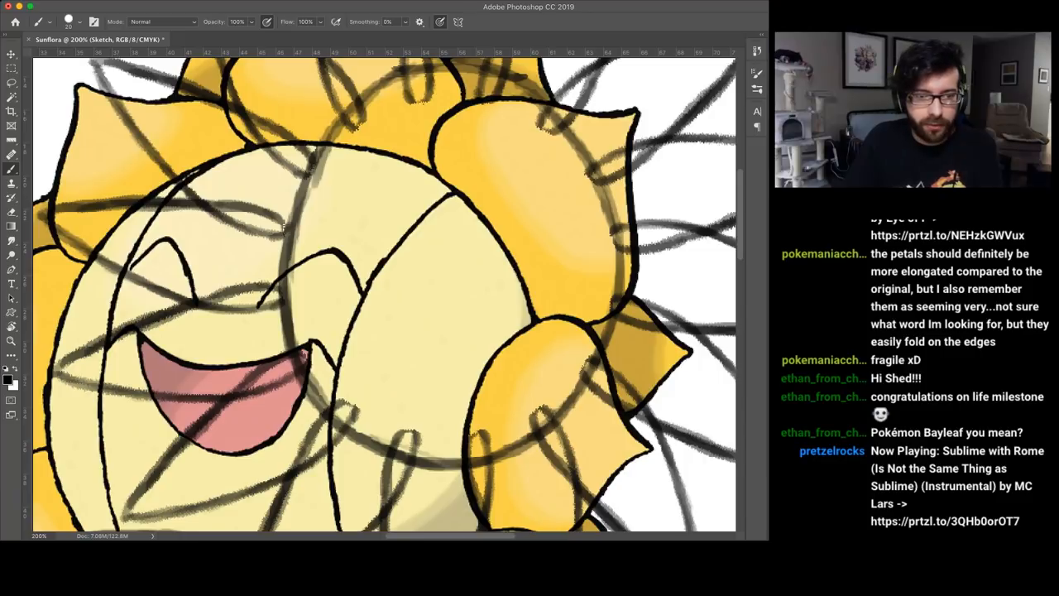
{"action": "key", "text": "ctrl+comma"}
{"action": "scroll", "coordinate": [384, 293], "scroll_direction": "left", "scroll_amount": 5}
{"action": "scroll", "coordinate": [384, 294], "scroll_direction": "down", "scroll_amount": 2}
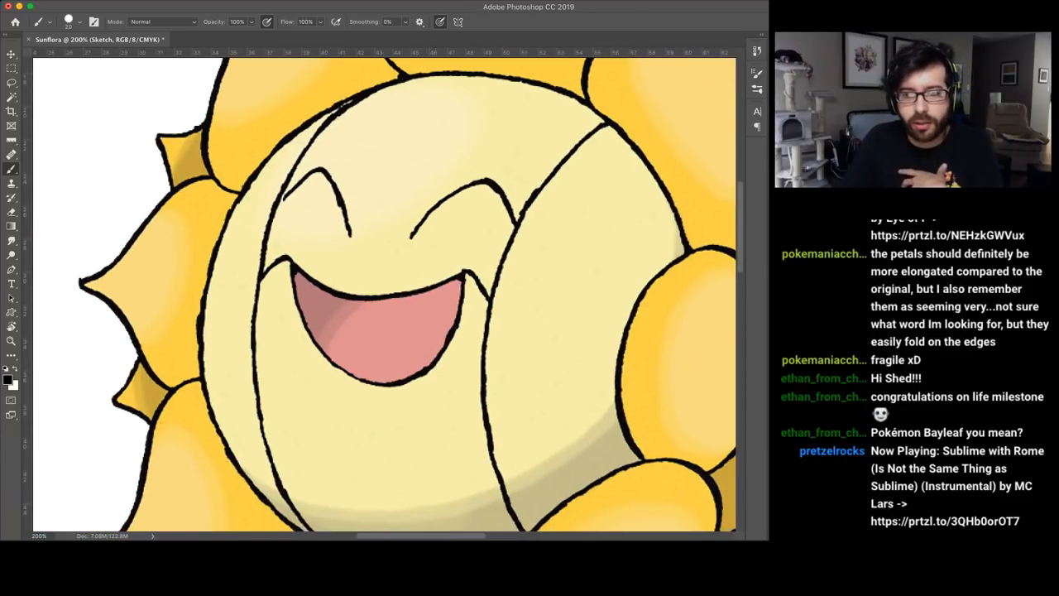
{"action": "key", "text": "ctrl+comma"}
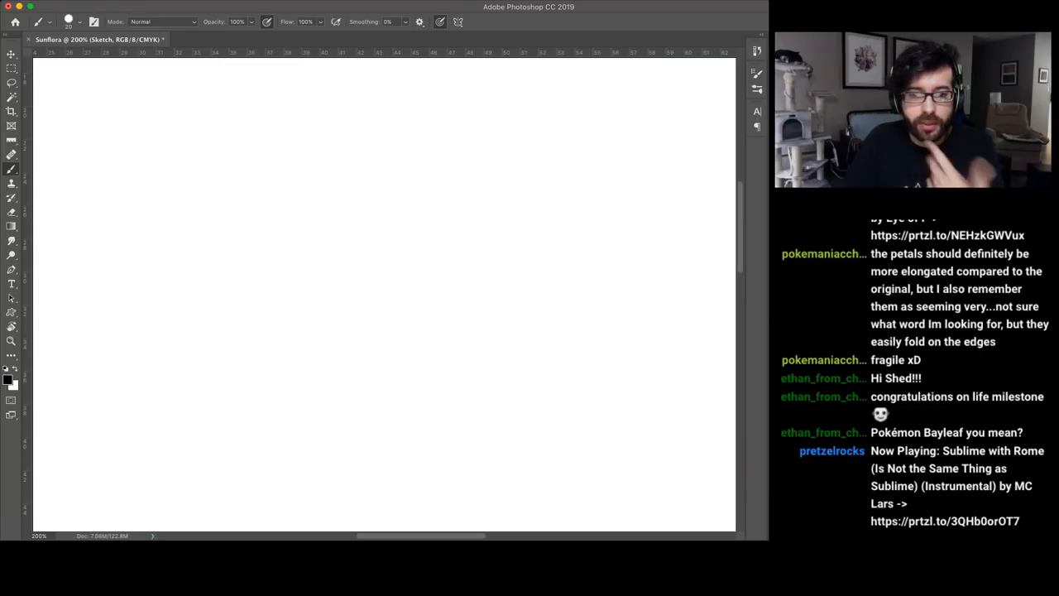
{"action": "key", "text": "ctrl+comma"}
{"action": "scroll", "coordinate": [384, 294], "scroll_direction": "down", "scroll_amount": 5}
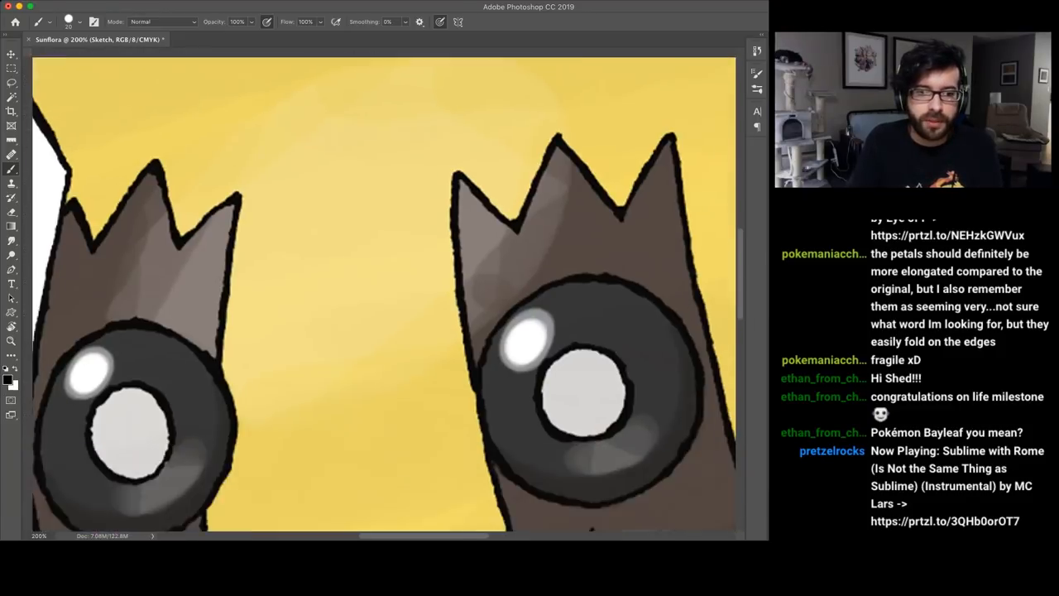
{"action": "scroll", "coordinate": [384, 294], "scroll_direction": "down", "scroll_amount": 5}
{"action": "scroll", "coordinate": [384, 293], "scroll_direction": "down", "scroll_amount": 2}
{"action": "scroll", "coordinate": [384, 294], "scroll_direction": "up", "scroll_amount": 2}
{"action": "scroll", "coordinate": [384, 294], "scroll_direction": "right", "scroll_amount": 1}
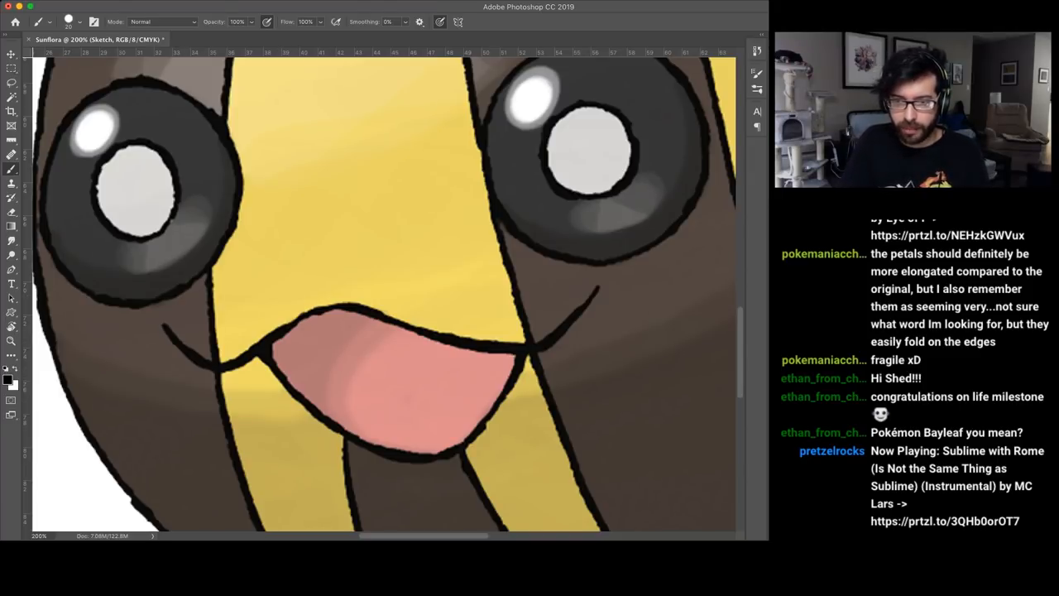
{"action": "scroll", "coordinate": [384, 294], "scroll_direction": "down", "scroll_amount": 10}
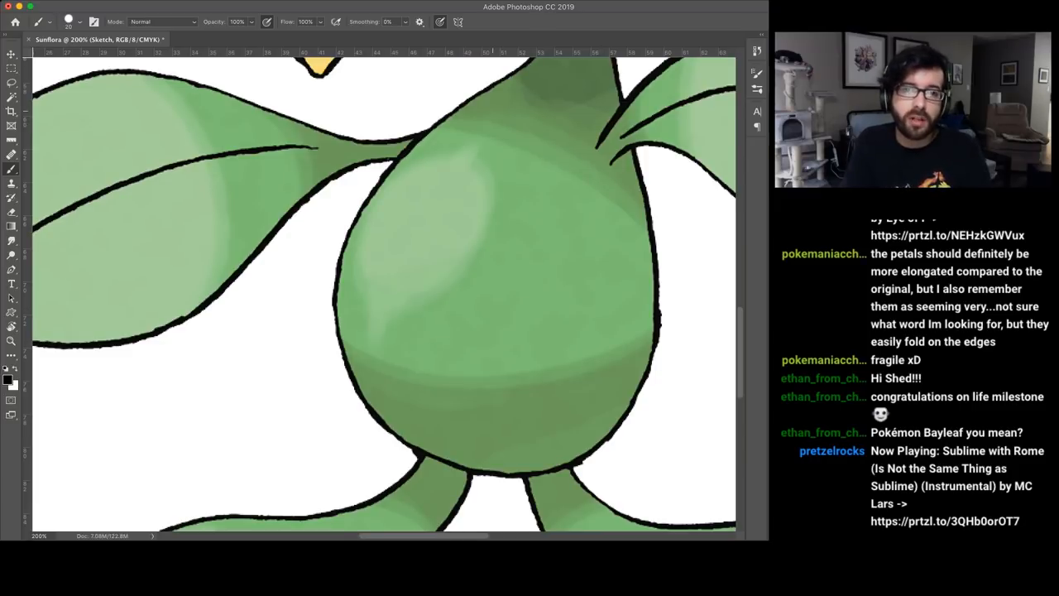
{"action": "scroll", "coordinate": [384, 294], "scroll_direction": "up", "scroll_amount": 8}
{"action": "scroll", "coordinate": [384, 293], "scroll_direction": "up", "scroll_amount": 3}
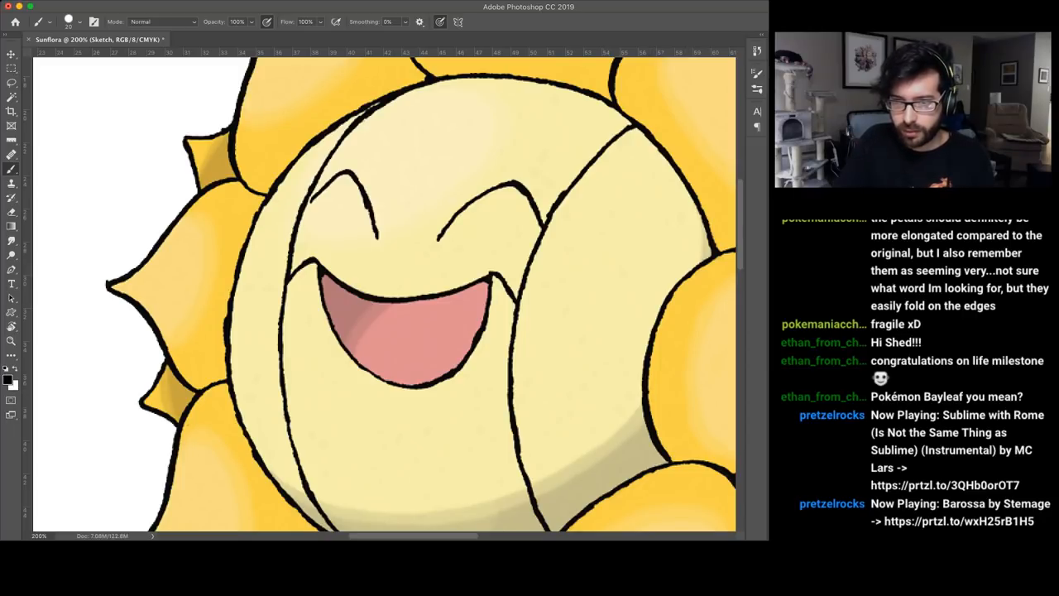
{"action": "key", "text": "ctrl+BackSpace"}
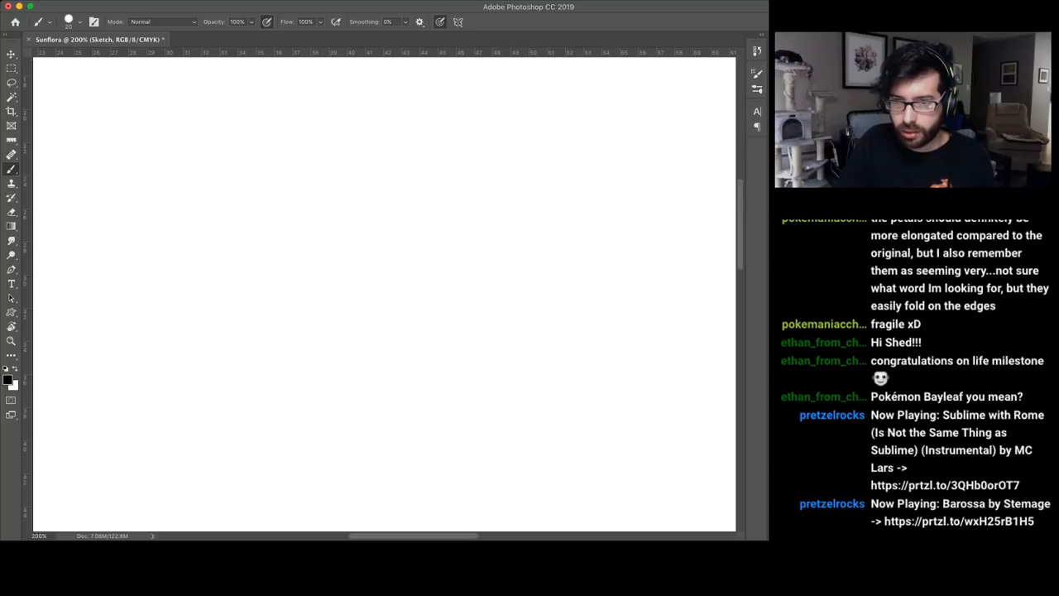
Step: Try two eye arcs and a wavy mouth inside the face, then remove them
{"action": "key", "text": "ctrl+z"}
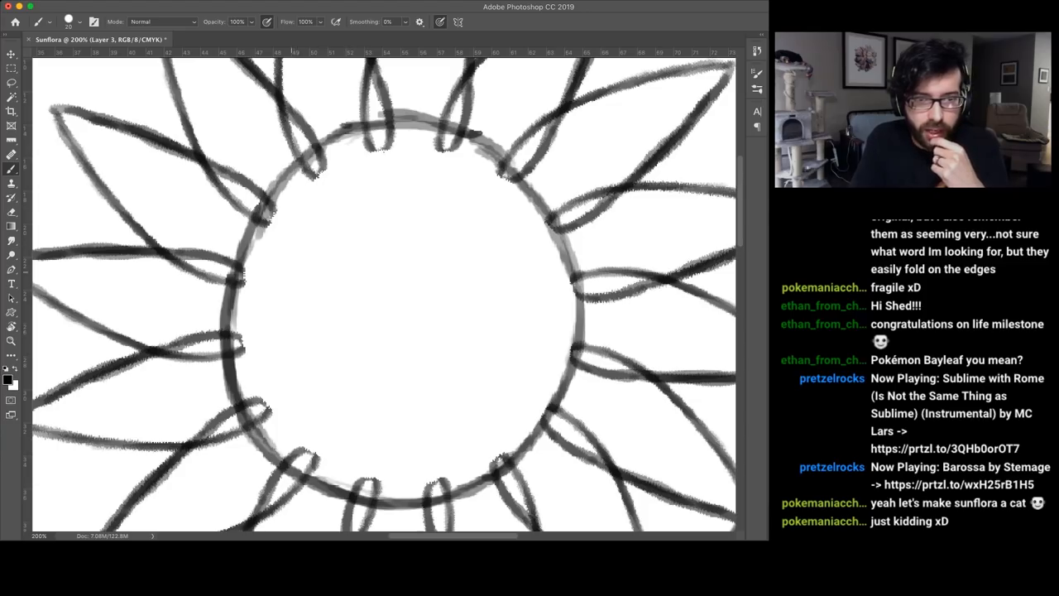
{"action": "left_click_drag", "start_coordinate": [288, 282], "coordinate": [336, 276]}
{"action": "left_click_drag", "start_coordinate": [431, 274], "coordinate": [482, 263]}
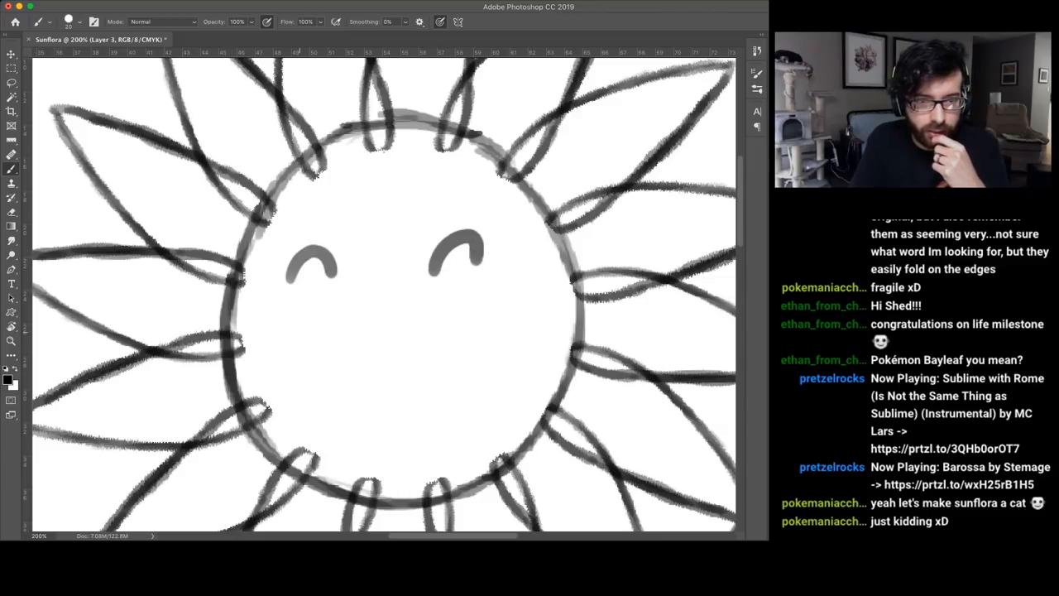
{"action": "left_click_drag", "start_coordinate": [282, 369], "coordinate": [489, 362]}
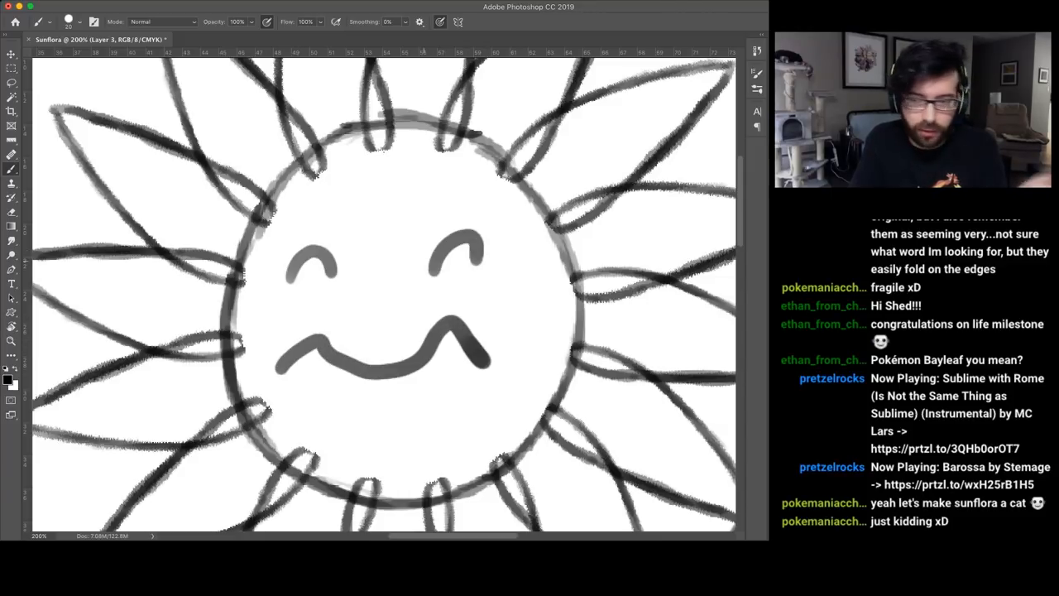
{"action": "key", "text": "Delete"}
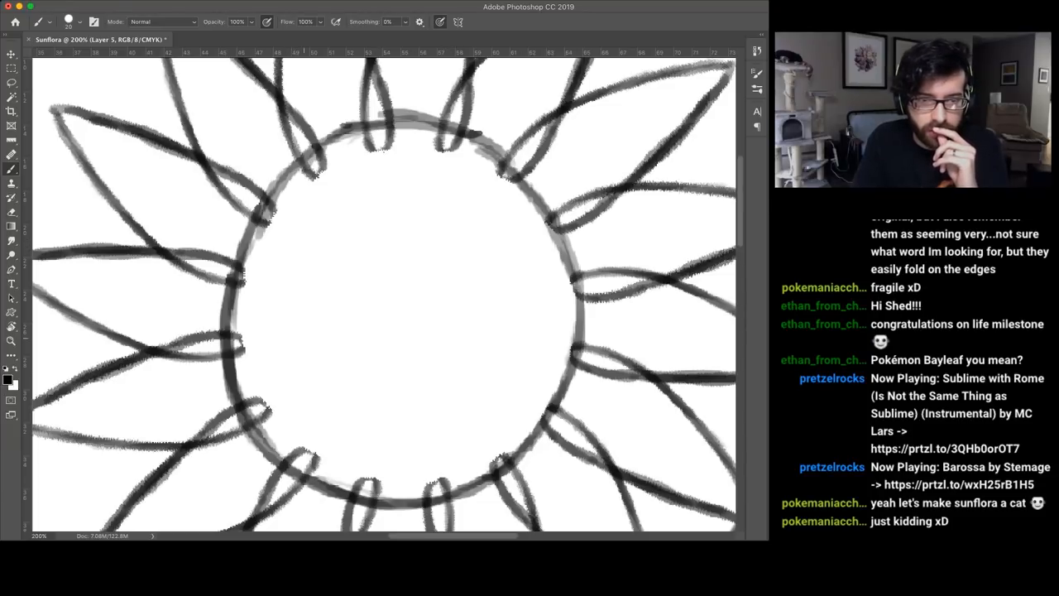
Step: Redraw the mouth and eyes higher, redo the eyes once, then clear the face again
{"action": "mouse_move", "coordinate": [283, 335]}
{"action": "left_mouse_down"}
{"action": "mouse_move", "coordinate": [437, 335]}
{"action": "mouse_move", "coordinate": [499, 308]}
{"action": "left_mouse_up"}
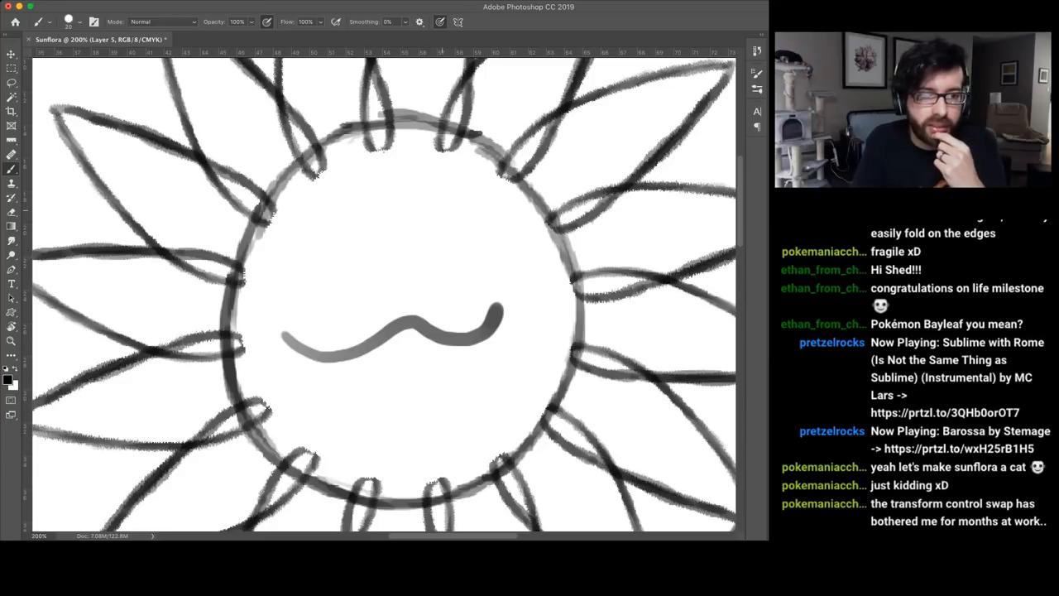
{"action": "mouse_move", "coordinate": [295, 258]}
{"action": "left_mouse_down"}
{"action": "mouse_move", "coordinate": [335, 235]}
{"action": "mouse_move", "coordinate": [350, 260]}
{"action": "left_mouse_up"}
{"action": "left_click_drag", "start_coordinate": [431, 251], "coordinate": [490, 250]}
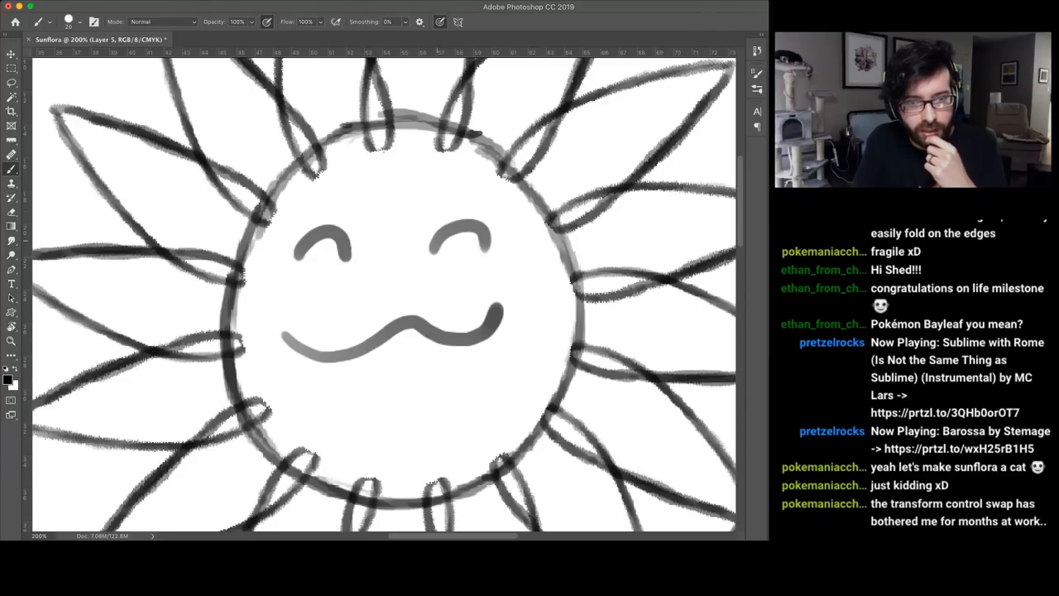
{"action": "key", "text": "ctrl+z"}
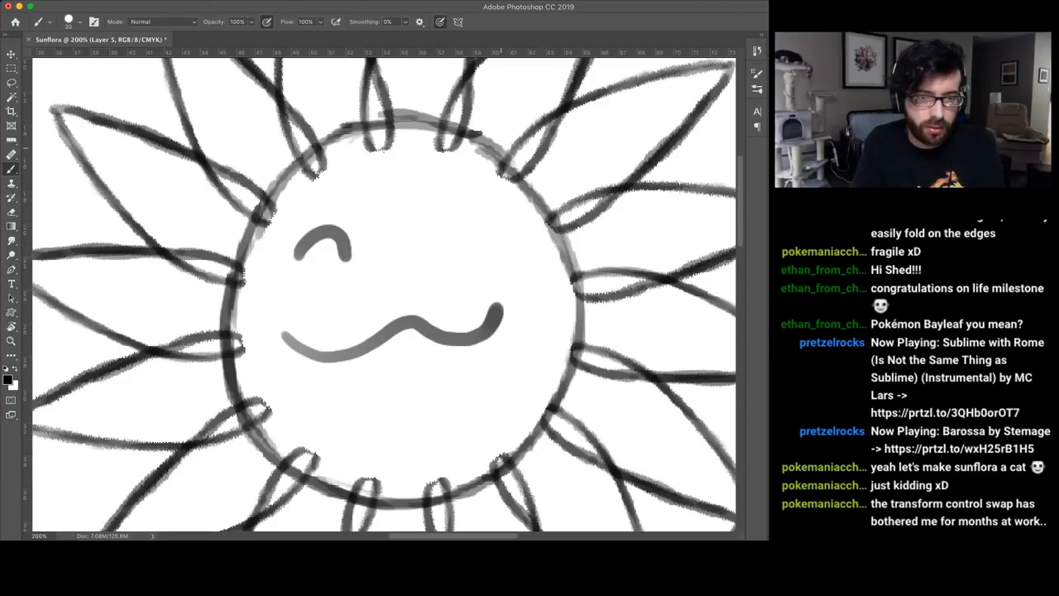
{"action": "key", "text": "ctrl+z"}
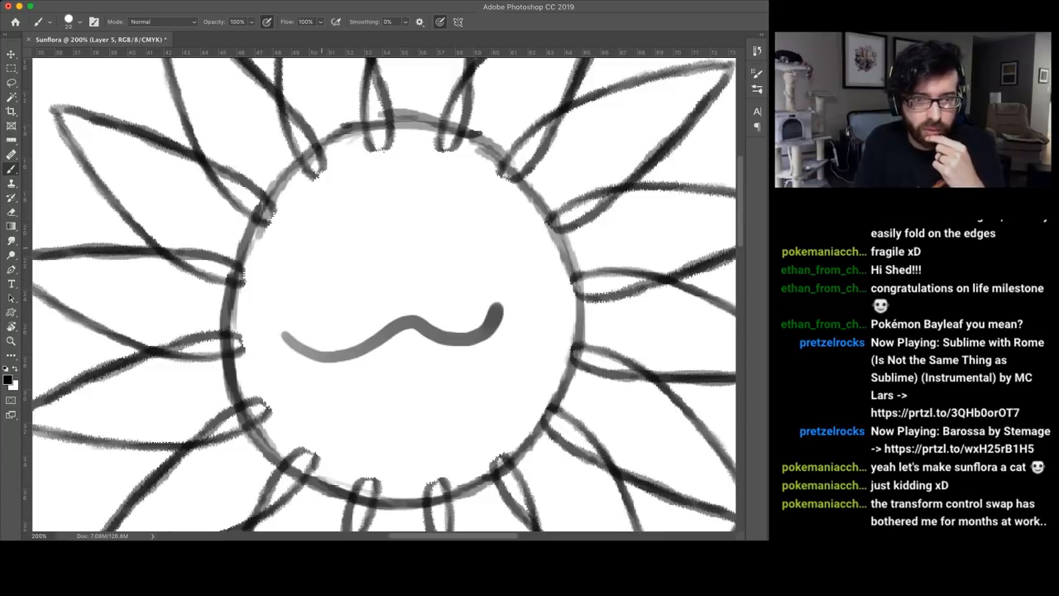
{"action": "left_click_drag", "start_coordinate": [301, 235], "coordinate": [493, 214]}
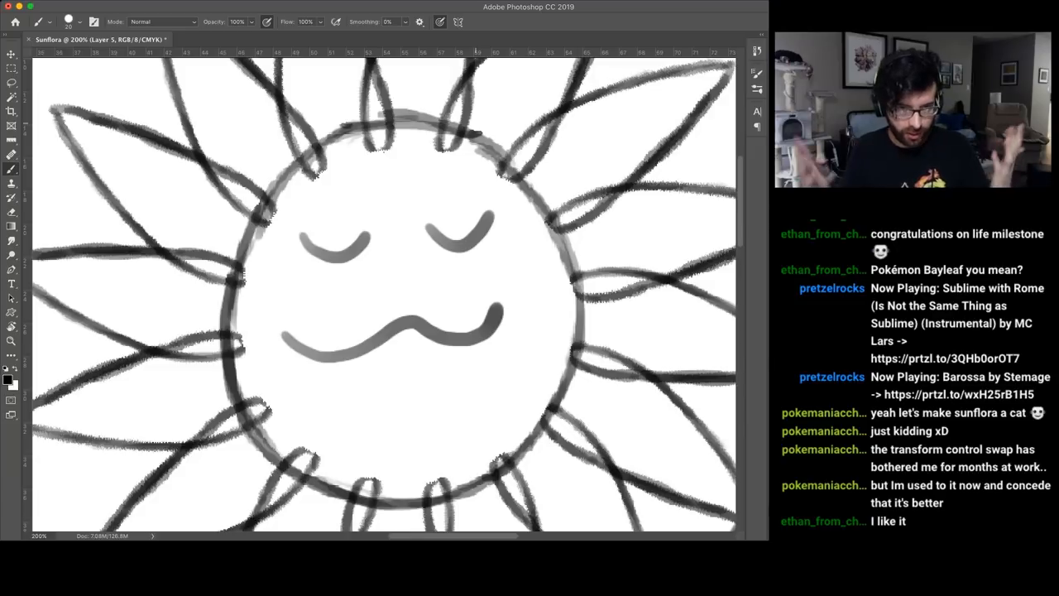
{"action": "key", "text": "Delete"}
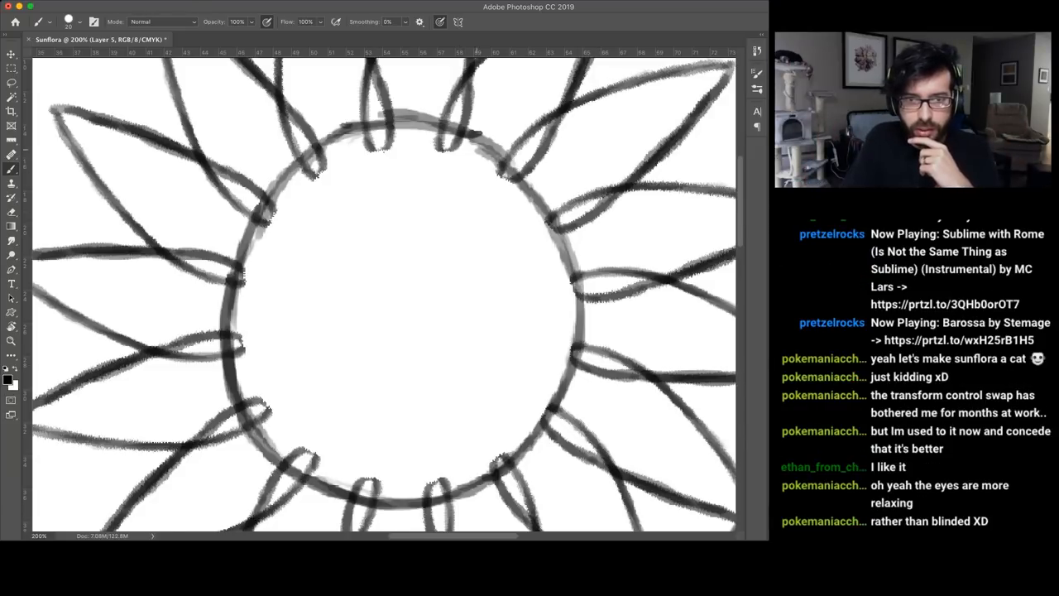
Step: Draw two curved stripe guide lines down the right and left of the face
{"action": "left_click_drag", "start_coordinate": [462, 203], "coordinate": [455, 260]}
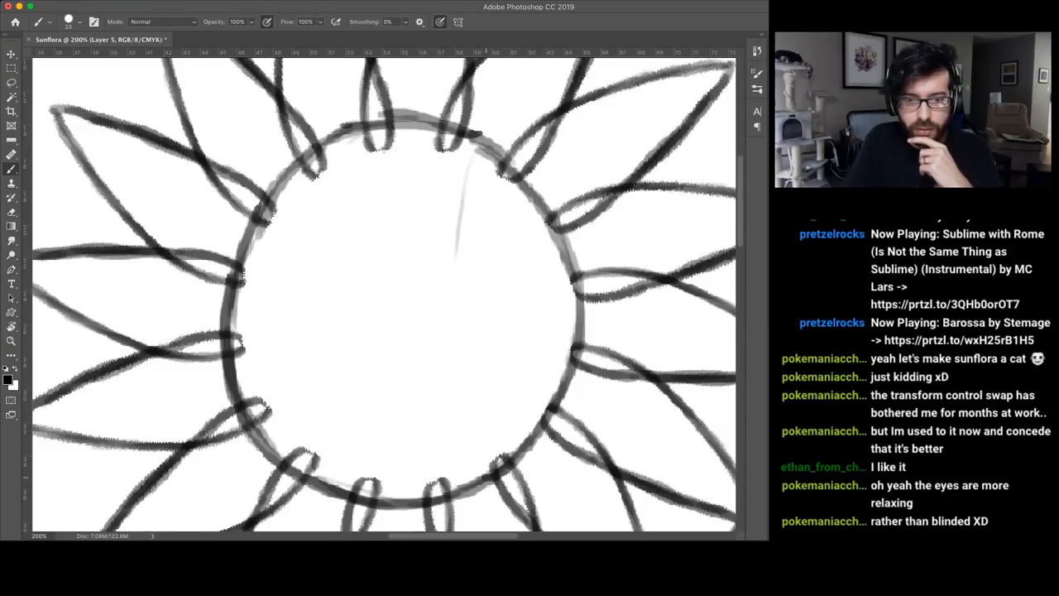
{"action": "left_click_drag", "start_coordinate": [489, 473], "coordinate": [451, 360]}
{"action": "left_click_drag", "start_coordinate": [462, 422], "coordinate": [438, 238]}
{"action": "mouse_move", "coordinate": [457, 379]}
{"action": "left_mouse_down"}
{"action": "mouse_move", "coordinate": [445, 339]}
{"action": "mouse_move", "coordinate": [460, 198]}
{"action": "left_mouse_up"}
{"action": "left_click_drag", "start_coordinate": [446, 323], "coordinate": [477, 149]}
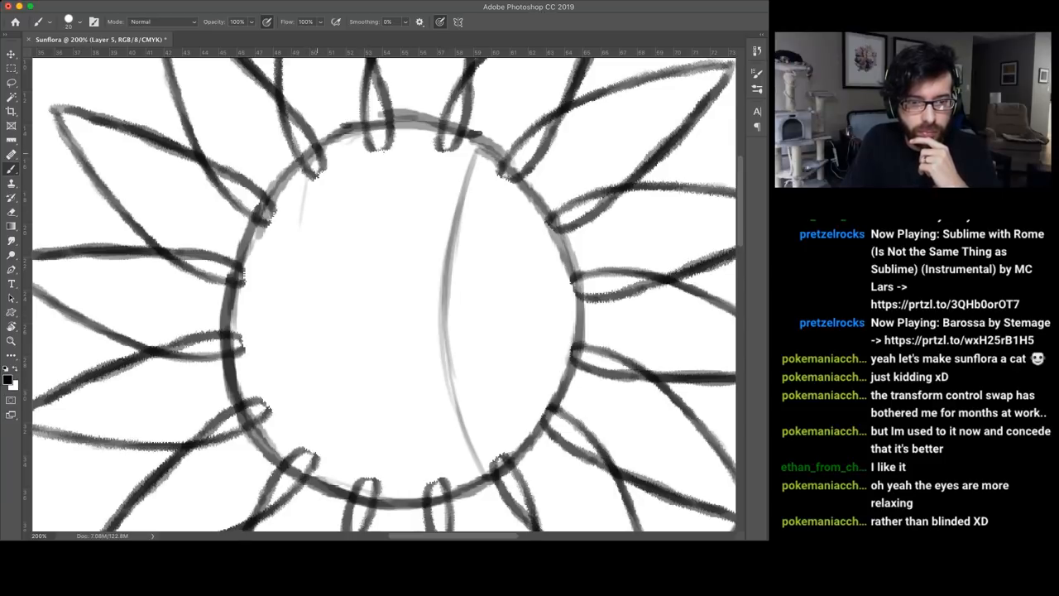
{"action": "left_click_drag", "start_coordinate": [324, 479], "coordinate": [283, 328]}
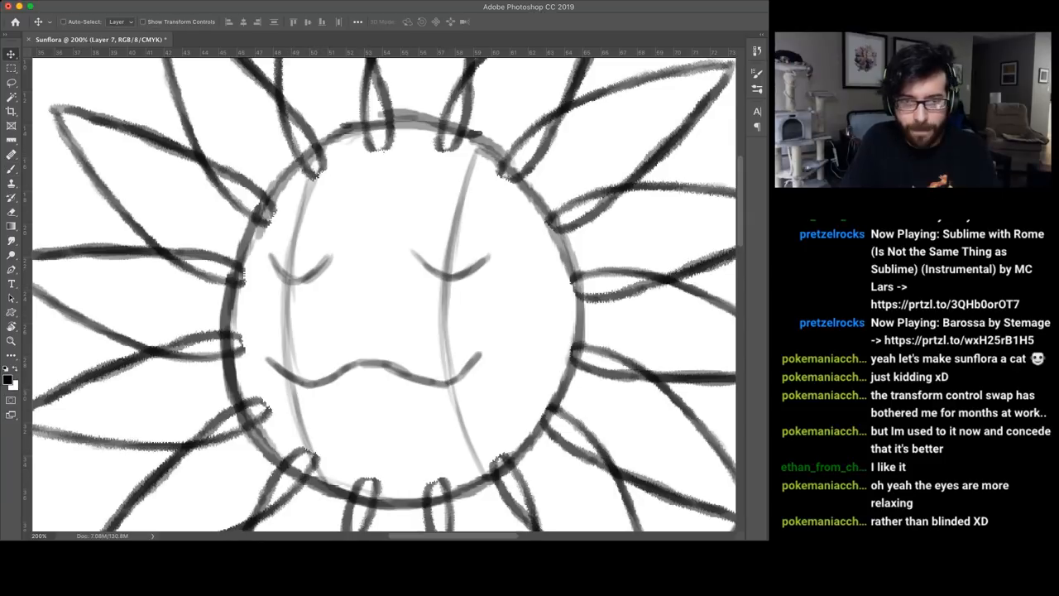
Step: Brush a faint guide line down the right side of the face
{"action": "key", "text": "b"}
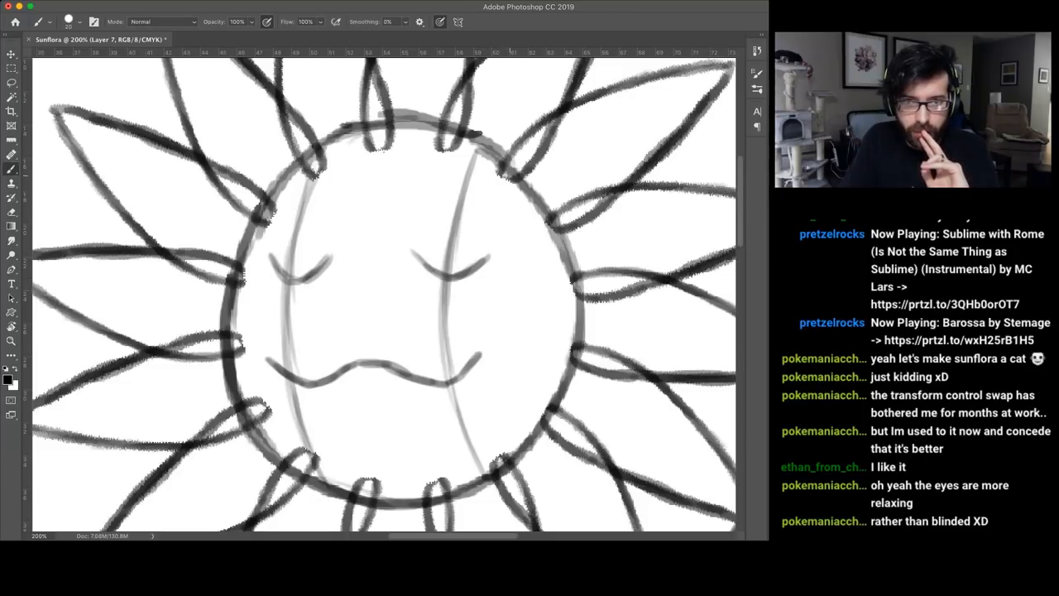
{"action": "left_click_drag", "start_coordinate": [503, 190], "coordinate": [482, 334]}
{"action": "left_click_drag", "start_coordinate": [493, 250], "coordinate": [487, 405]}
{"action": "left_click_drag", "start_coordinate": [483, 284], "coordinate": [511, 444]}
{"action": "left_click_drag", "start_coordinate": [483, 329], "coordinate": [514, 448]}
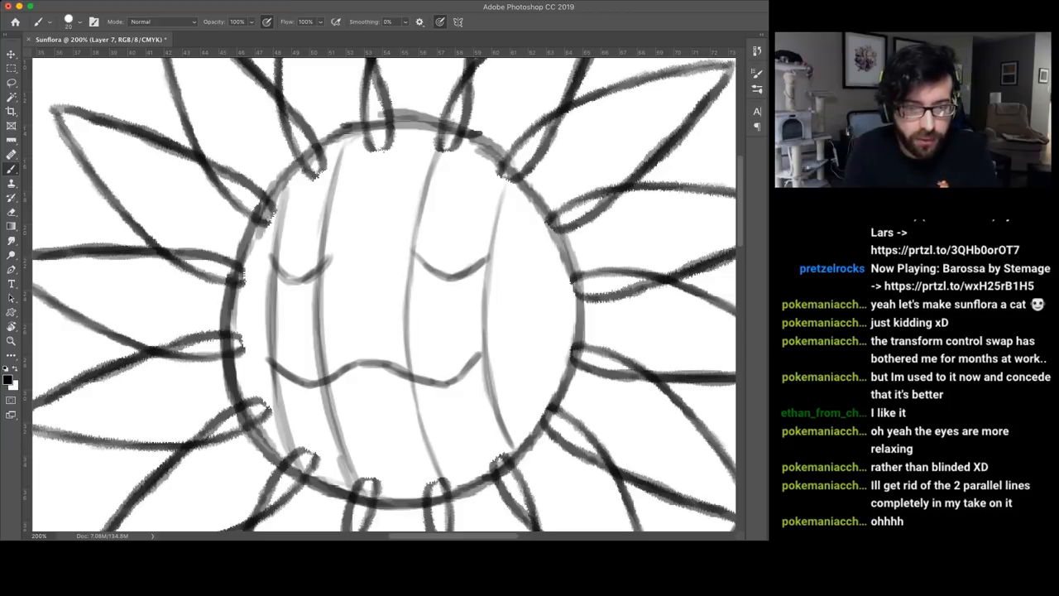
{"action": "key", "text": "h"}
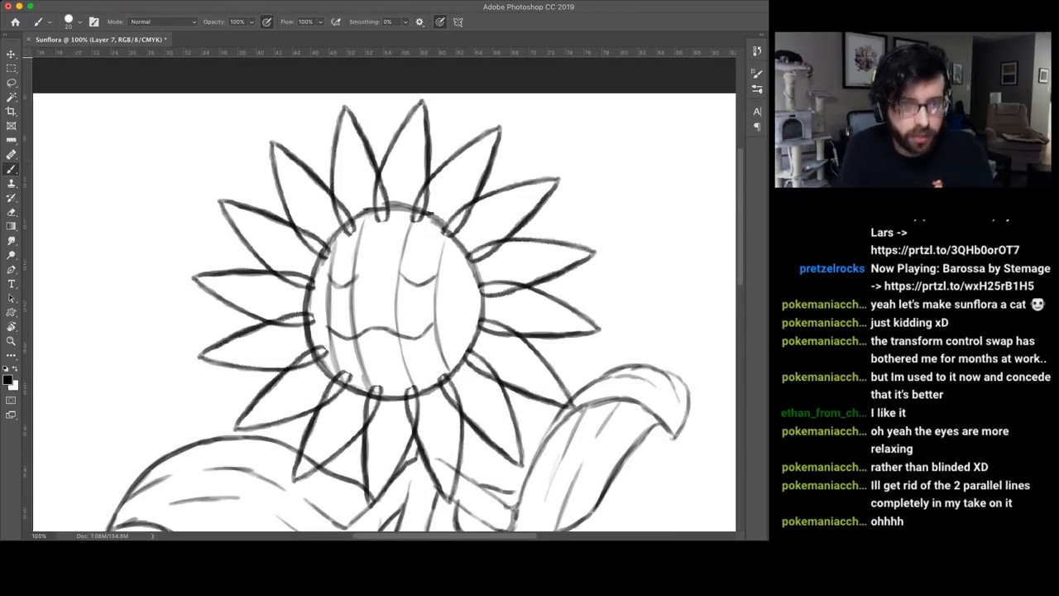
{"action": "key", "text": "h"}
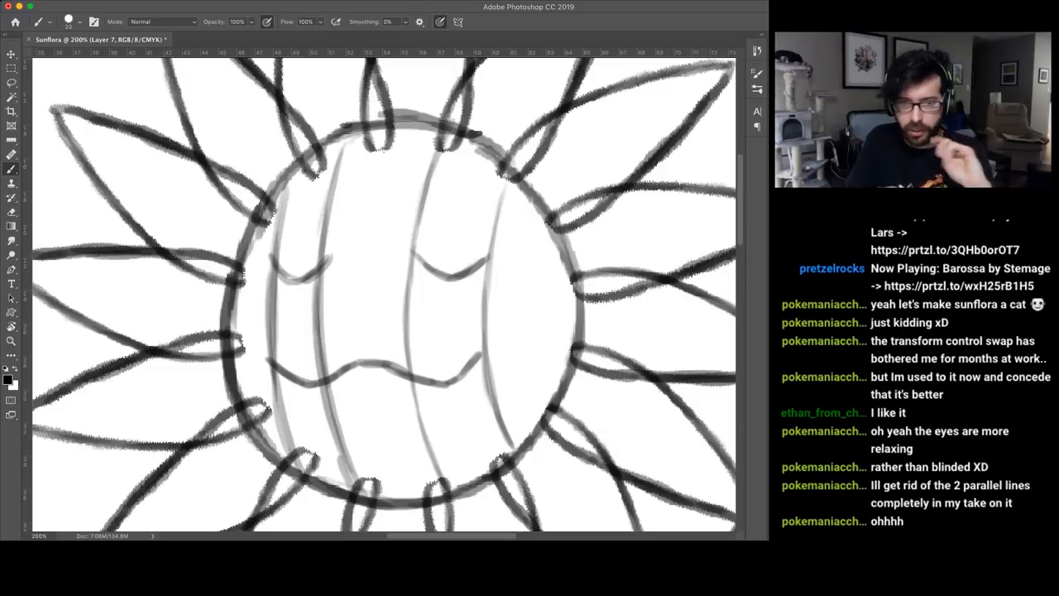
{"action": "key", "text": "h"}
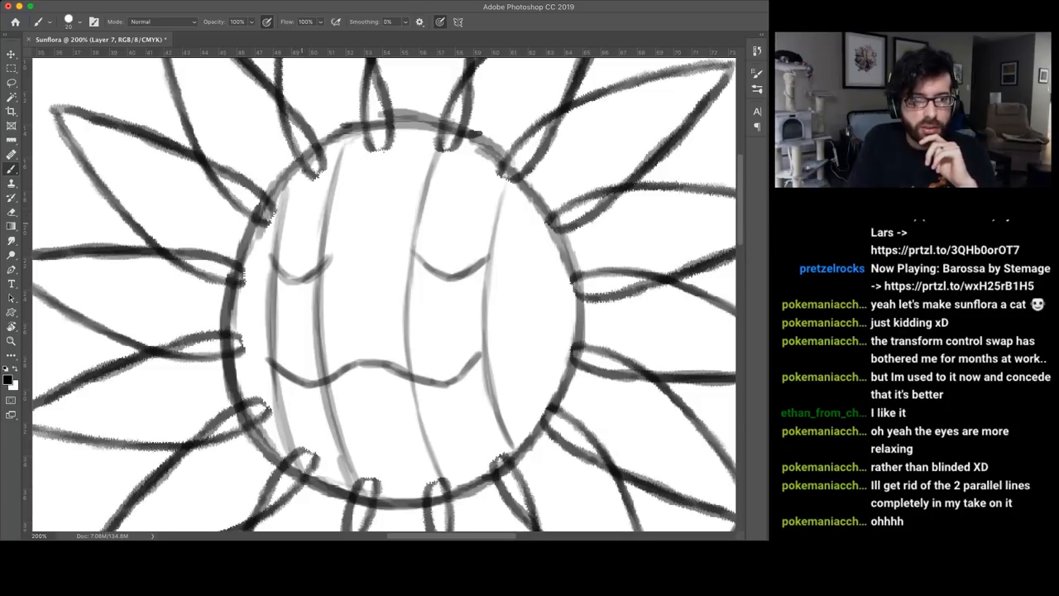
Step: Paint a thick dark stripe down the face's left side to the bottom rim
{"action": "left_click_drag", "start_coordinate": [299, 185], "coordinate": [288, 207]}
{"action": "left_click_drag", "start_coordinate": [315, 158], "coordinate": [290, 205]}
{"action": "mouse_move", "coordinate": [341, 138]}
{"action": "left_mouse_down"}
{"action": "mouse_move", "coordinate": [303, 203]}
{"action": "mouse_move", "coordinate": [298, 341]}
{"action": "left_mouse_up"}
{"action": "left_click_drag", "start_coordinate": [329, 157], "coordinate": [291, 307]}
{"action": "left_click_drag", "start_coordinate": [315, 174], "coordinate": [284, 355]}
{"action": "mouse_move", "coordinate": [290, 303]}
{"action": "left_mouse_down"}
{"action": "mouse_move", "coordinate": [311, 464]}
{"action": "mouse_move", "coordinate": [355, 499]}
{"action": "mouse_move", "coordinate": [300, 275]}
{"action": "left_mouse_up"}
{"action": "left_click_drag", "start_coordinate": [318, 311], "coordinate": [328, 194]}
Step: Paint a second thick dark stripe down the right side, filling its white gaps
{"action": "mouse_move", "coordinate": [462, 143]}
{"action": "left_mouse_down"}
{"action": "mouse_move", "coordinate": [402, 341]}
{"action": "mouse_move", "coordinate": [447, 439]}
{"action": "left_mouse_up"}
{"action": "mouse_move", "coordinate": [414, 364]}
{"action": "left_mouse_down"}
{"action": "mouse_move", "coordinate": [457, 484]}
{"action": "mouse_move", "coordinate": [507, 442]}
{"action": "left_mouse_up"}
{"action": "left_click_drag", "start_coordinate": [455, 335], "coordinate": [498, 437]}
{"action": "mouse_move", "coordinate": [447, 207]}
{"action": "left_mouse_down"}
{"action": "mouse_move", "coordinate": [488, 464]}
{"action": "mouse_move", "coordinate": [463, 273]}
{"action": "left_mouse_up"}
{"action": "left_click_drag", "start_coordinate": [468, 223], "coordinate": [476, 356]}
{"action": "left_click_drag", "start_coordinate": [493, 194], "coordinate": [488, 364]}
{"action": "left_click_drag", "start_coordinate": [496, 165], "coordinate": [463, 198]}
{"action": "mouse_move", "coordinate": [464, 137]}
{"action": "left_mouse_down"}
{"action": "mouse_move", "coordinate": [451, 202]}
{"action": "mouse_move", "coordinate": [459, 224]}
{"action": "left_mouse_up"}
{"action": "left_click_drag", "start_coordinate": [480, 178], "coordinate": [468, 231]}
{"action": "left_click_drag", "start_coordinate": [480, 141], "coordinate": [495, 163]}
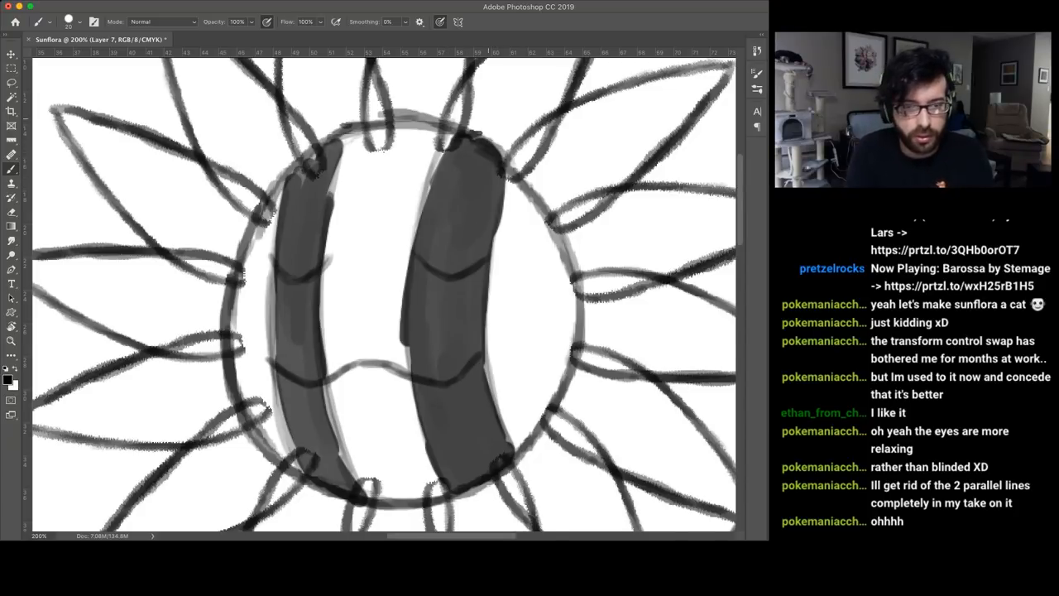
{"action": "key", "text": "ctrl+minus"}
{"action": "key", "text": "ctrl+minus"}
{"action": "key", "text": "ctrl+minus"}
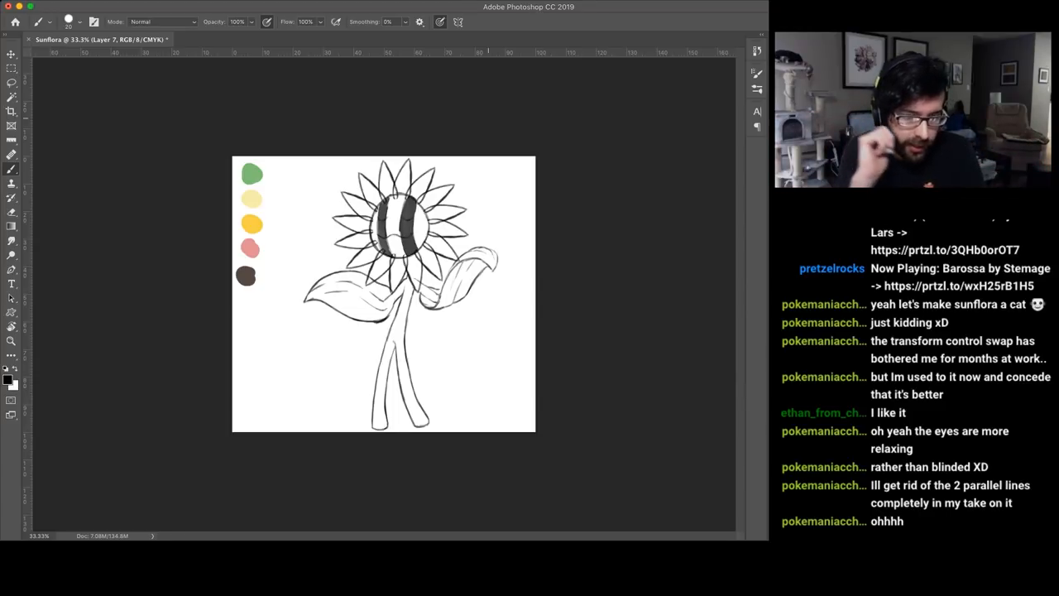
Step: Undo the dark stripes and brush grey shading along the face's inner left edge
{"action": "key", "text": "ctrl+z"}
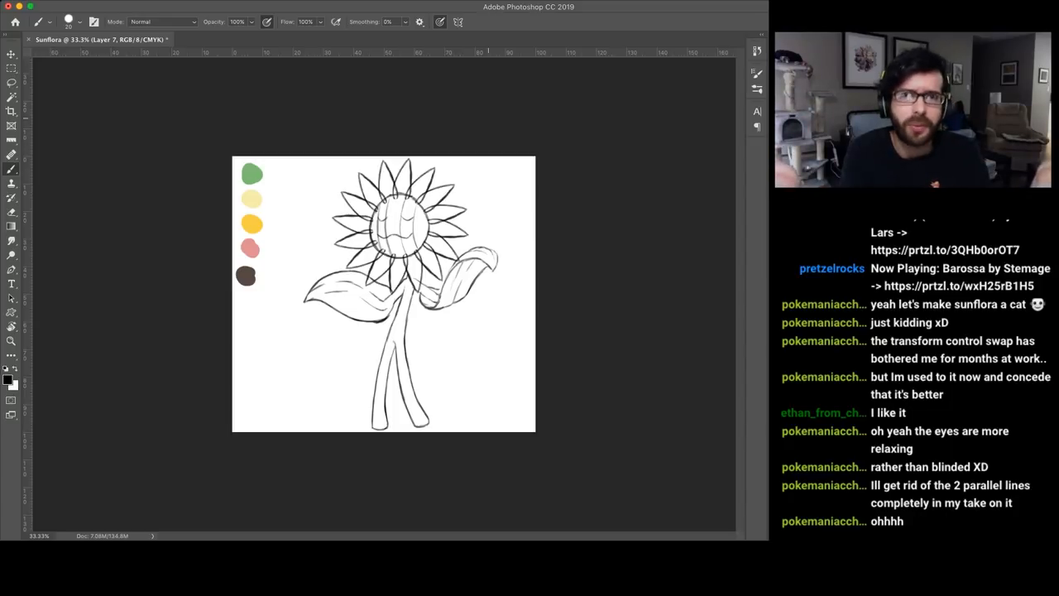
{"action": "key", "text": "ctrl+plus"}
{"action": "key", "text": "ctrl+plus"}
{"action": "key", "text": "ctrl+plus"}
{"action": "key", "text": "ctrl+plus"}
{"action": "scroll", "coordinate": [385, 294], "scroll_direction": "up", "scroll_amount": 3}
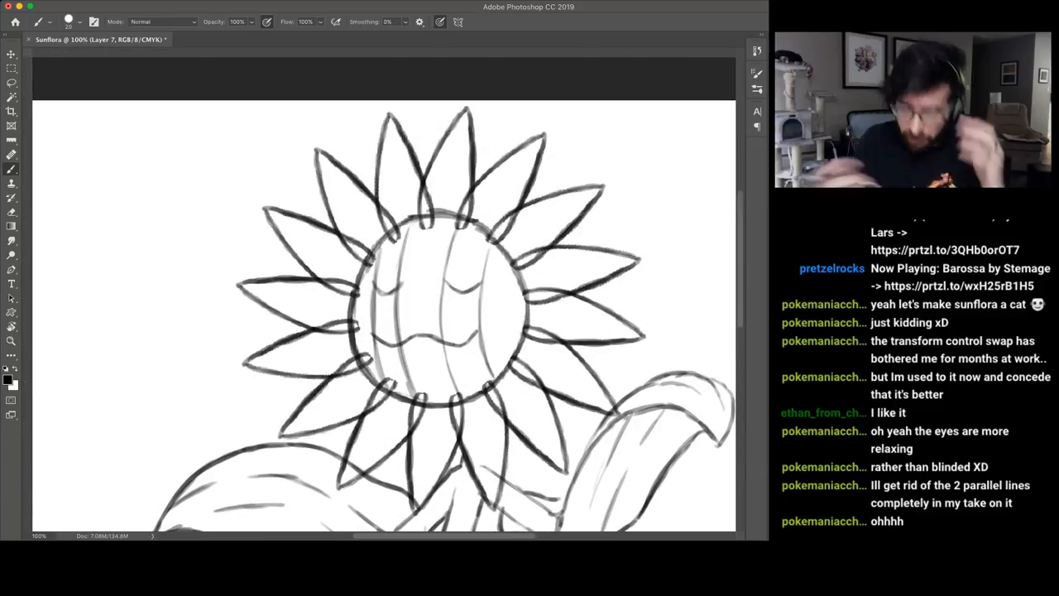
{"action": "key", "text": "ctrl+plus"}
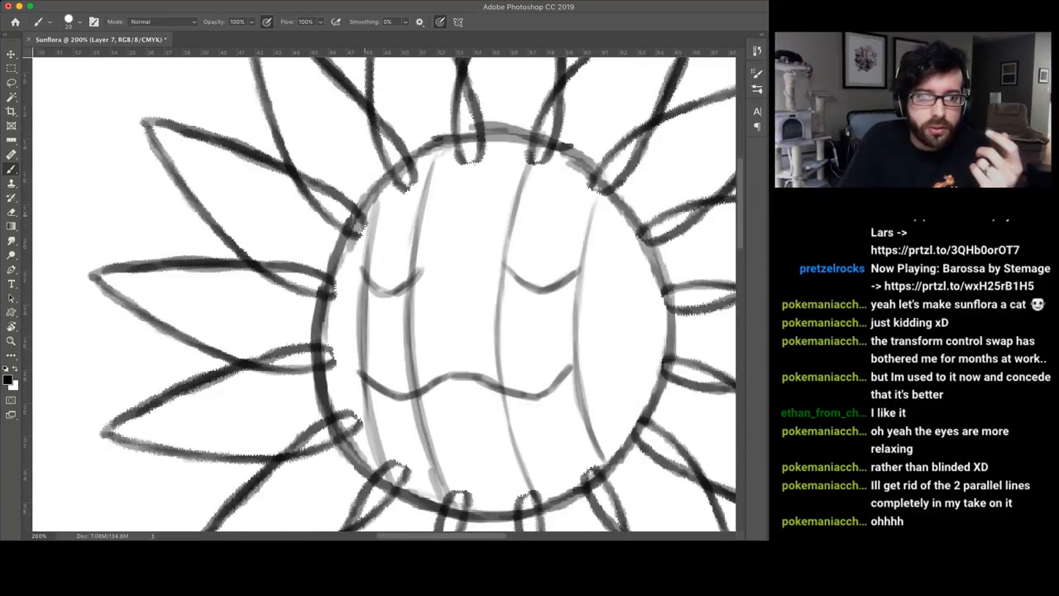
{"action": "left_click_drag", "start_coordinate": [364, 199], "coordinate": [343, 414]}
{"action": "left_click_drag", "start_coordinate": [339, 240], "coordinate": [330, 344]}
{"action": "left_click_drag", "start_coordinate": [331, 265], "coordinate": [356, 460]}
{"action": "left_click_drag", "start_coordinate": [351, 406], "coordinate": [385, 470]}
{"action": "left_click_drag", "start_coordinate": [354, 280], "coordinate": [373, 439]}
{"action": "left_click_drag", "start_coordinate": [360, 242], "coordinate": [366, 319]}
{"action": "left_click_drag", "start_coordinate": [342, 311], "coordinate": [341, 371]}
Step: Fill grey between the face's vertical lines and through its middle
{"action": "left_click_drag", "start_coordinate": [447, 153], "coordinate": [432, 335]}
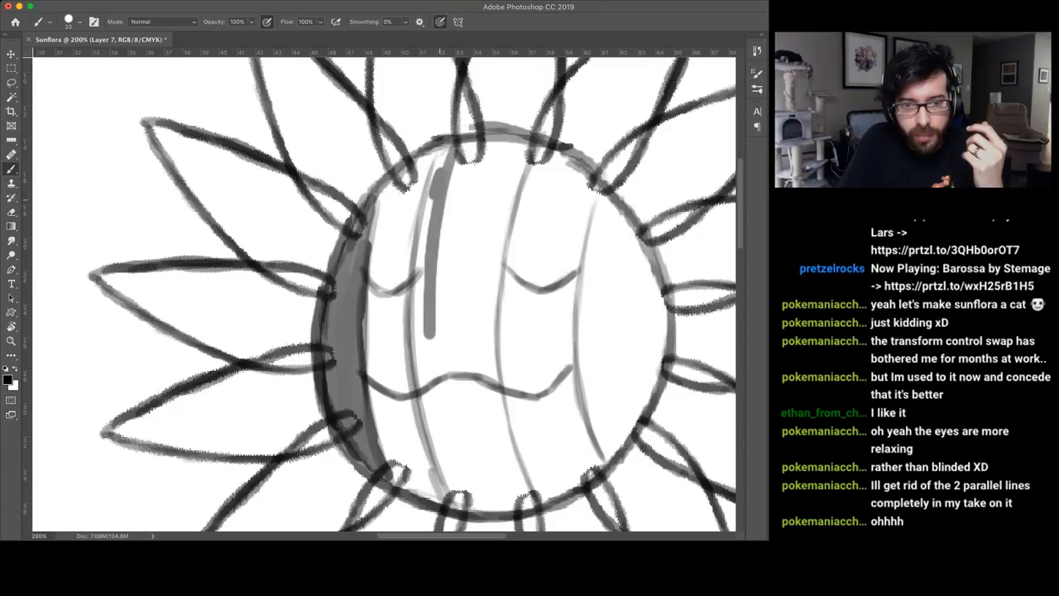
{"action": "mouse_move", "coordinate": [435, 199]}
{"action": "left_mouse_down"}
{"action": "mouse_move", "coordinate": [419, 382]}
{"action": "mouse_move", "coordinate": [462, 507]}
{"action": "mouse_move", "coordinate": [538, 501]}
{"action": "left_mouse_up"}
{"action": "left_click_drag", "start_coordinate": [480, 338], "coordinate": [526, 489]}
{"action": "left_click_drag", "start_coordinate": [464, 390], "coordinate": [500, 493]}
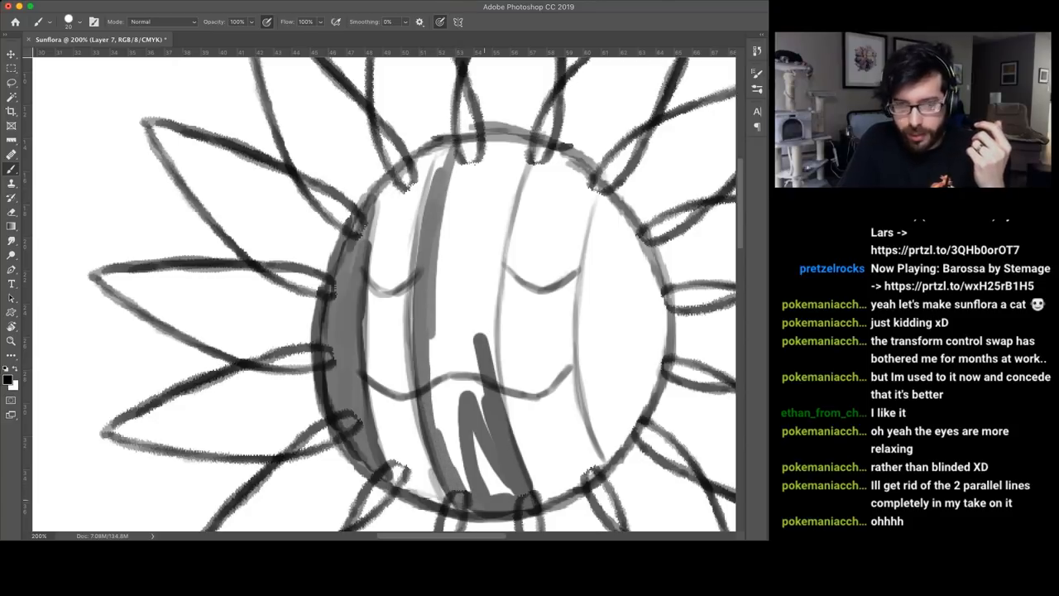
{"action": "mouse_move", "coordinate": [430, 340]}
{"action": "left_mouse_down"}
{"action": "mouse_move", "coordinate": [464, 493]}
{"action": "mouse_move", "coordinate": [484, 447]}
{"action": "mouse_move", "coordinate": [509, 495]}
{"action": "left_mouse_up"}
{"action": "left_click_drag", "start_coordinate": [460, 397], "coordinate": [487, 248]}
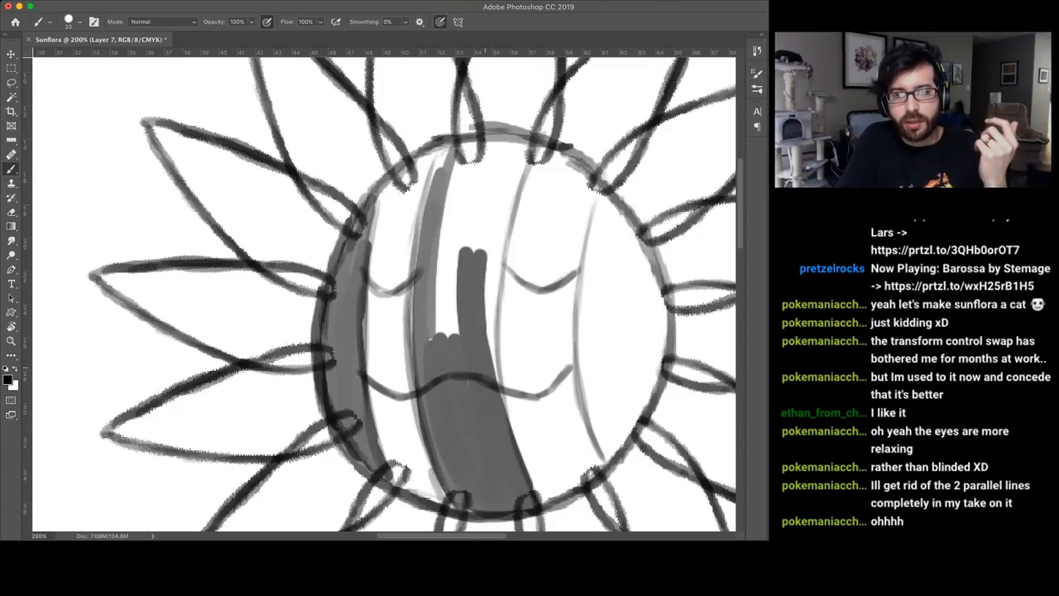
{"action": "mouse_move", "coordinate": [476, 381]}
{"action": "left_mouse_down"}
{"action": "mouse_move", "coordinate": [496, 227]}
{"action": "mouse_move", "coordinate": [511, 211]}
{"action": "left_mouse_up"}
{"action": "key", "text": "ctrl+minus"}
{"action": "key", "text": "ctrl+minus"}
{"action": "key", "text": "ctrl+minus"}
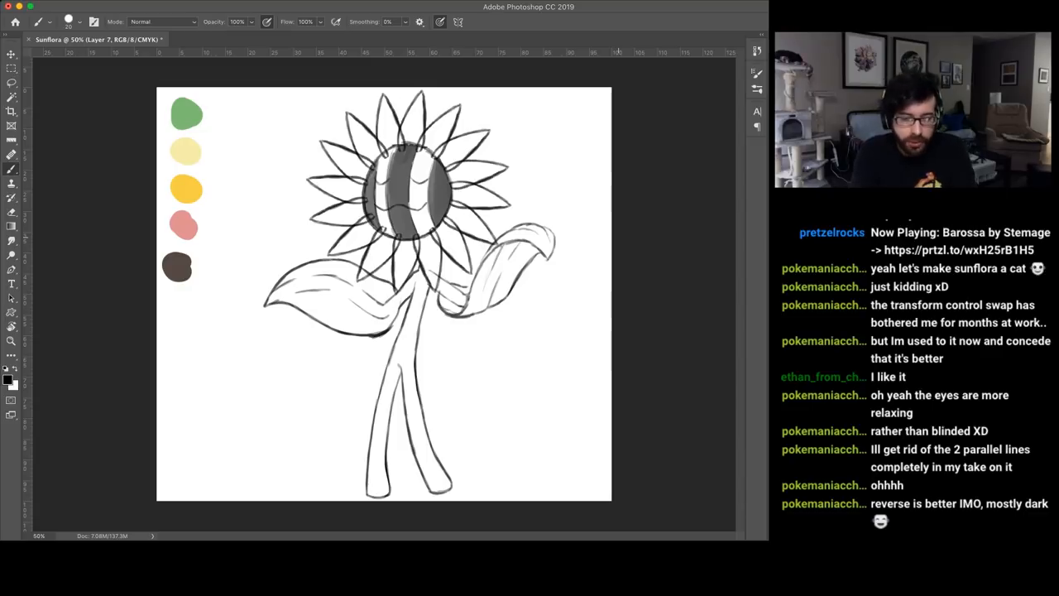
Step: Undo the grey stripes and left-edge shading, then zoom toward the leaves and stem
{"action": "key", "text": "ctrl+z"}
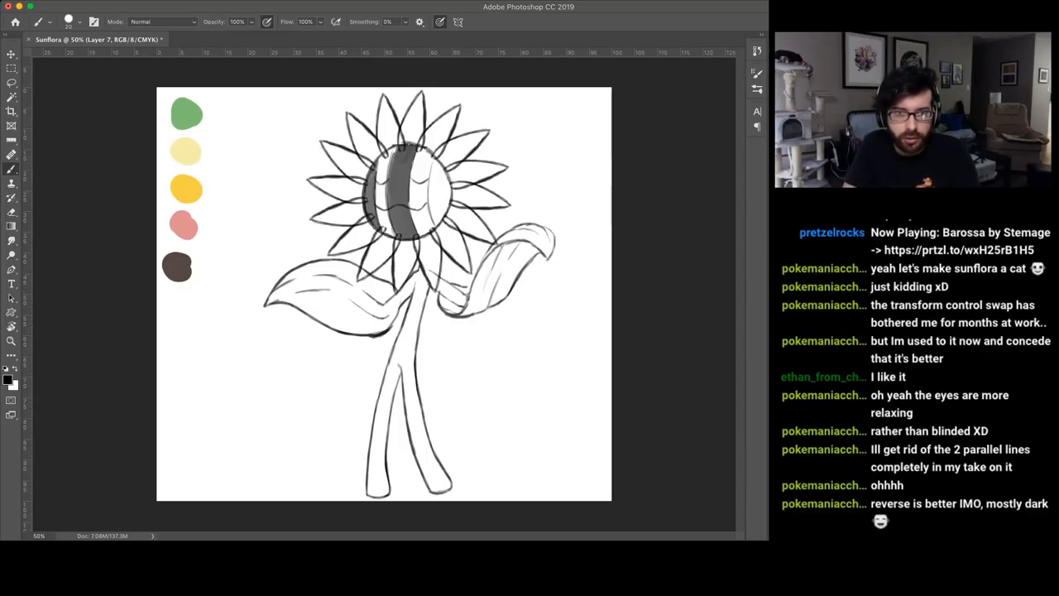
{"action": "key", "text": "ctrl+z"}
{"action": "key", "text": "ctrl+z"}
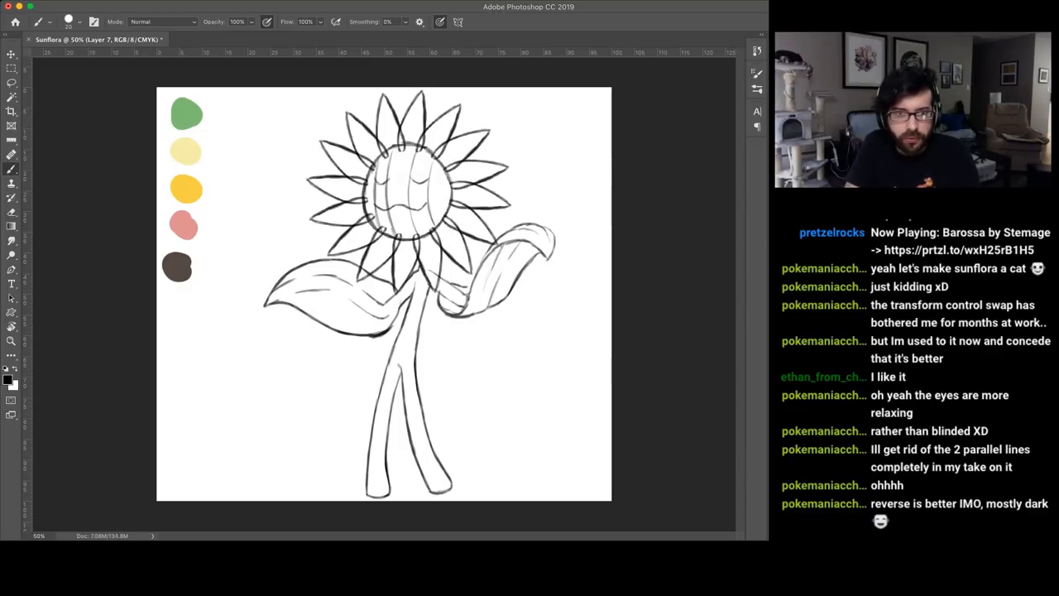
{"action": "key", "text": "ctrl+z"}
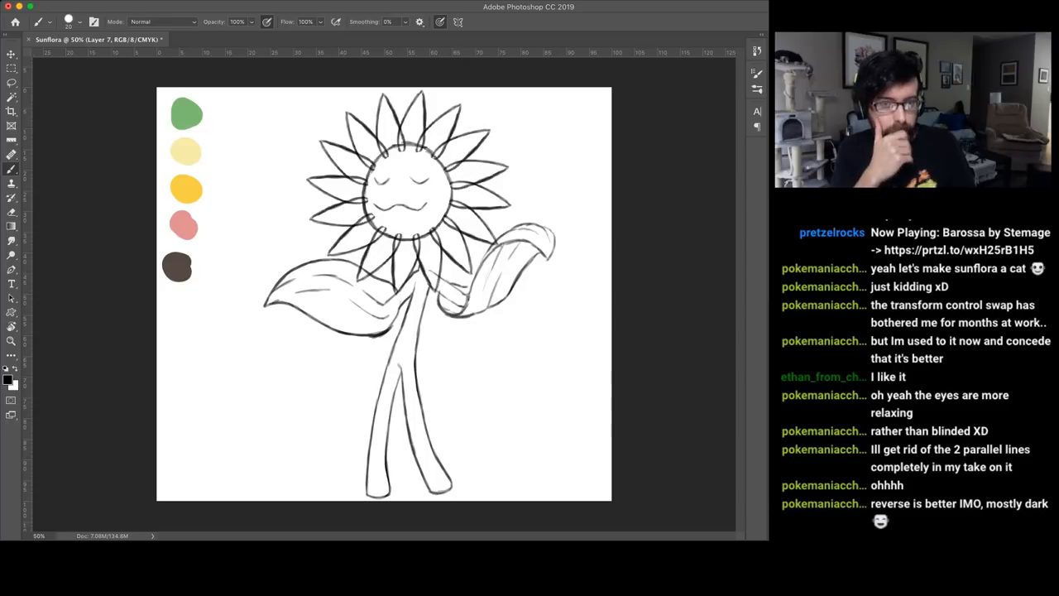
{"action": "key", "text": "super+equal"}
{"action": "key", "text": "super+equal"}
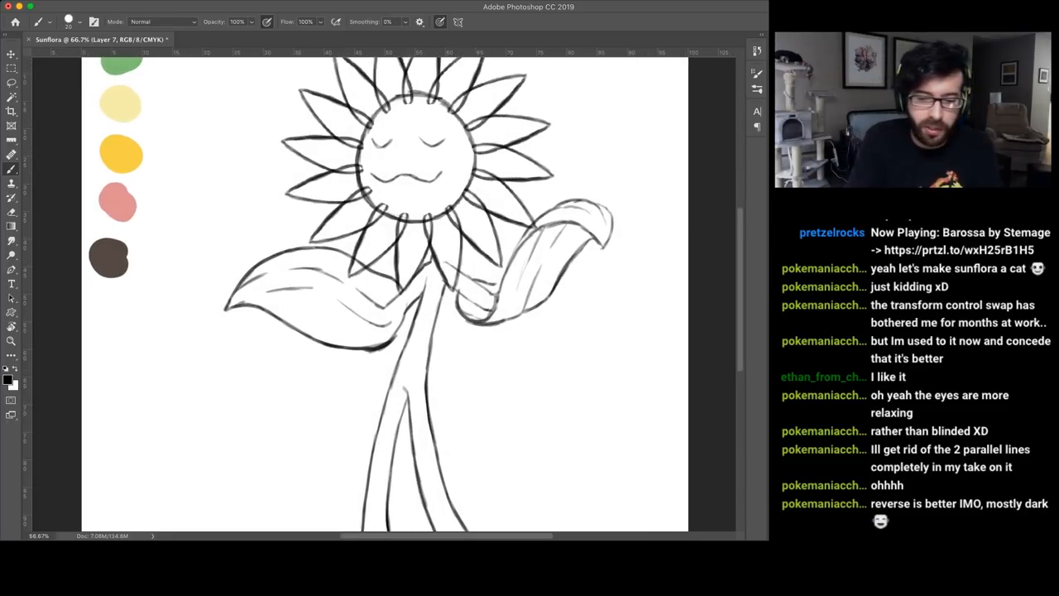
{"action": "key", "text": "super+equal"}
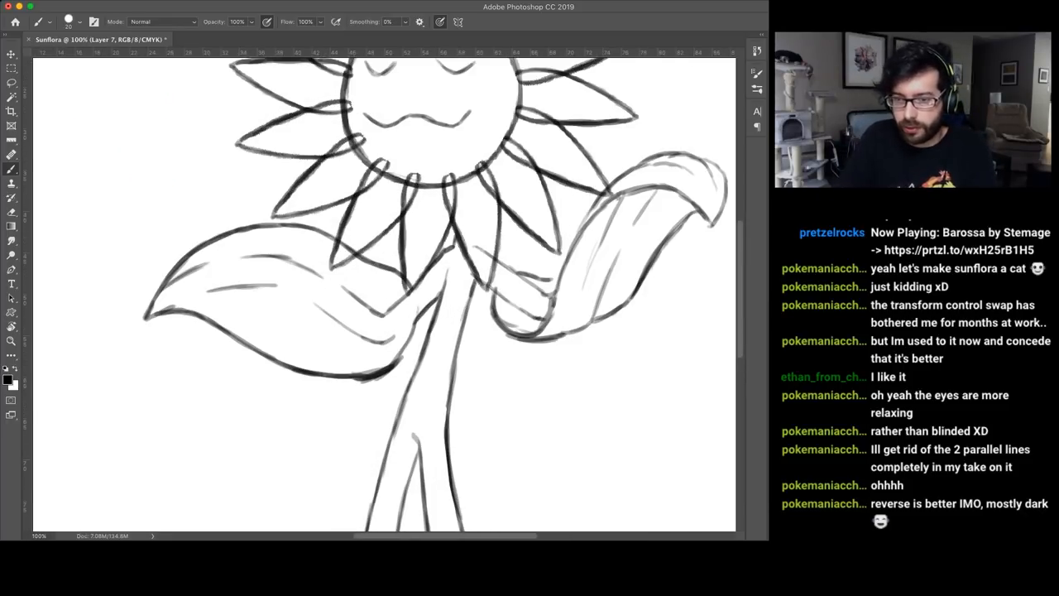
Step: On Layer 2, free-transform the right leaf smaller and rotated against the stem
{"action": "key", "text": "super+comma"}
{"action": "key", "text": "super+comma"}
{"action": "key", "text": "l"}
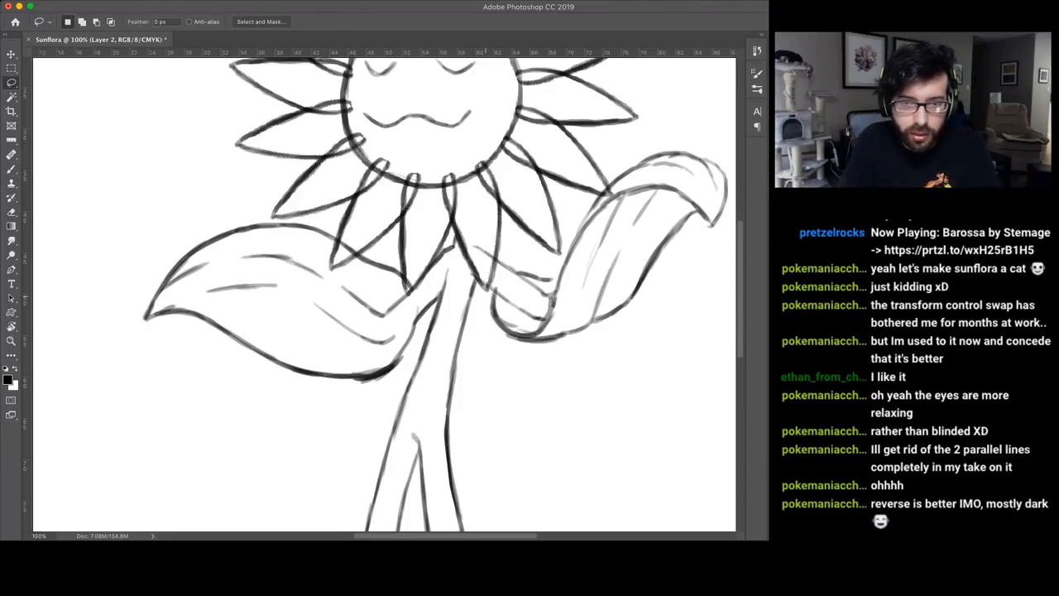
{"action": "key", "text": "super+t"}
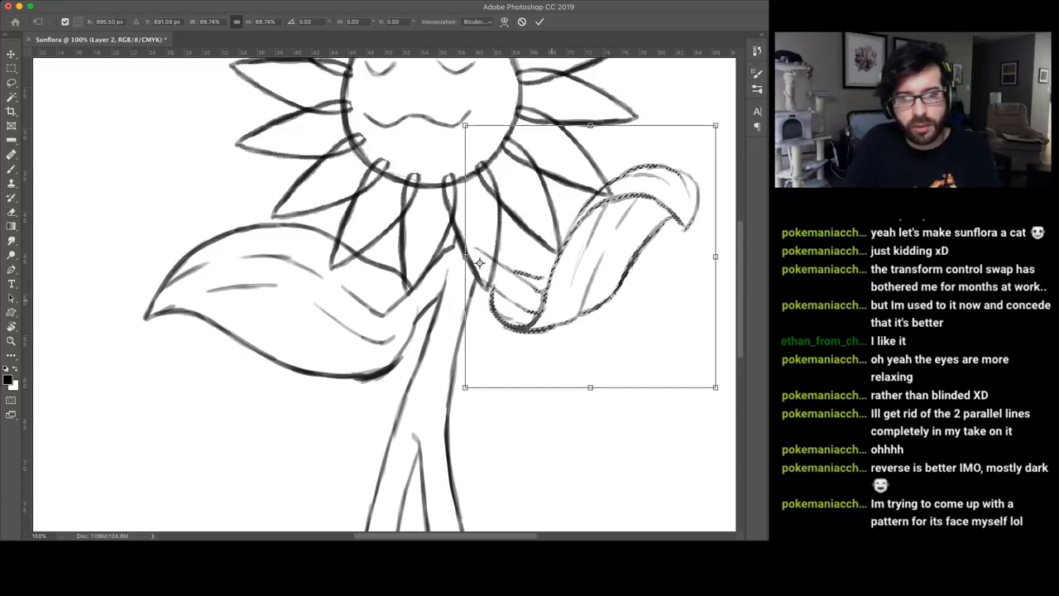
{"action": "left_click_drag", "start_coordinate": [479, 262], "coordinate": [496, 249]}
{"action": "key", "text": "Return"}
{"action": "key", "text": "super+minus"}
{"action": "key", "text": "super+minus"}
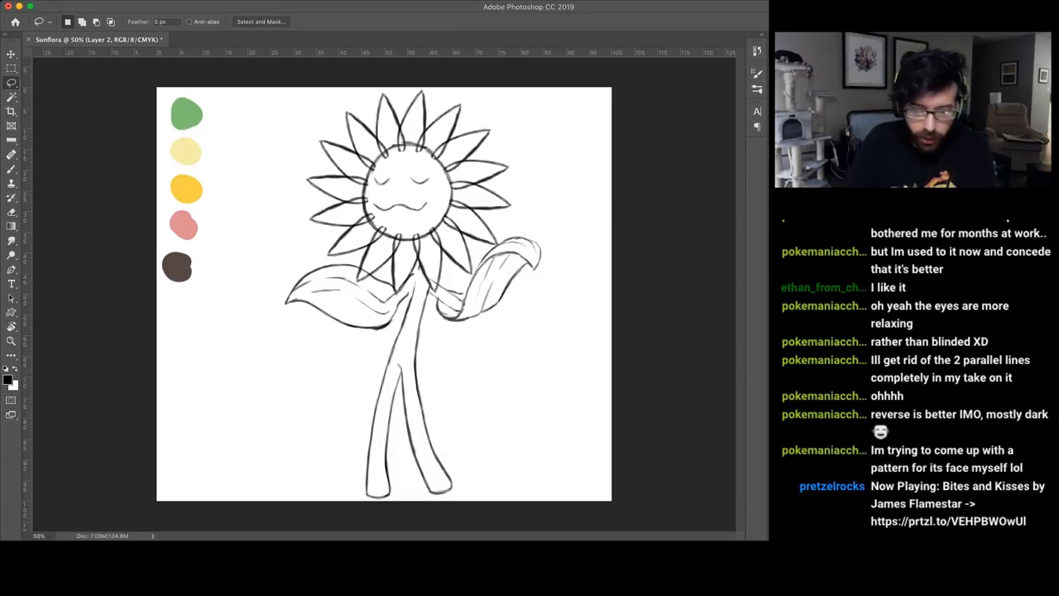
{"action": "key", "text": "ctrl+plus"}
{"action": "key", "text": "ctrl+plus"}
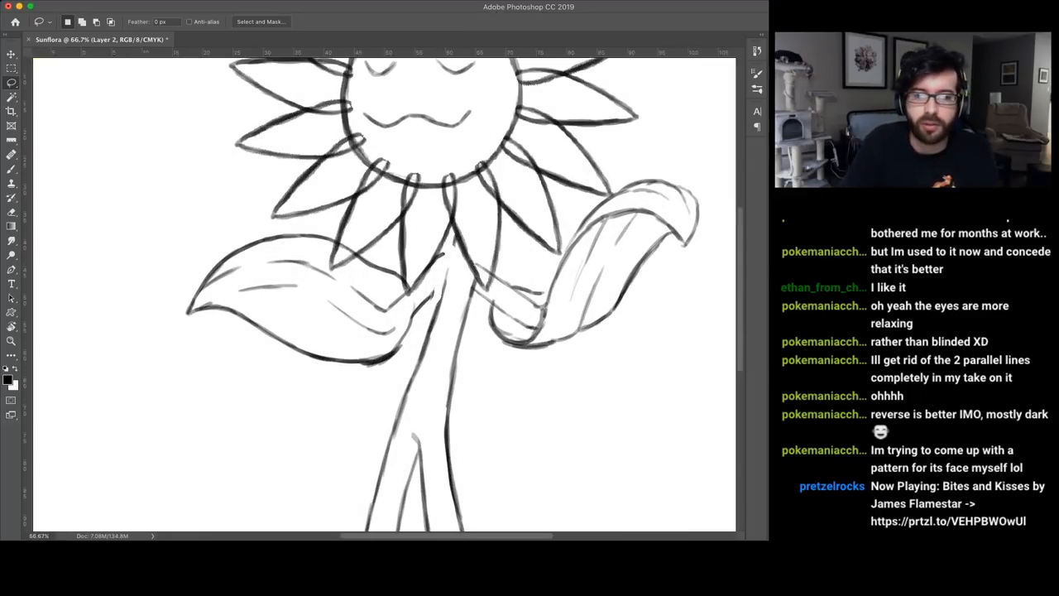
{"action": "scroll", "coordinate": [384, 293], "scroll_direction": "down", "scroll_amount": 5}
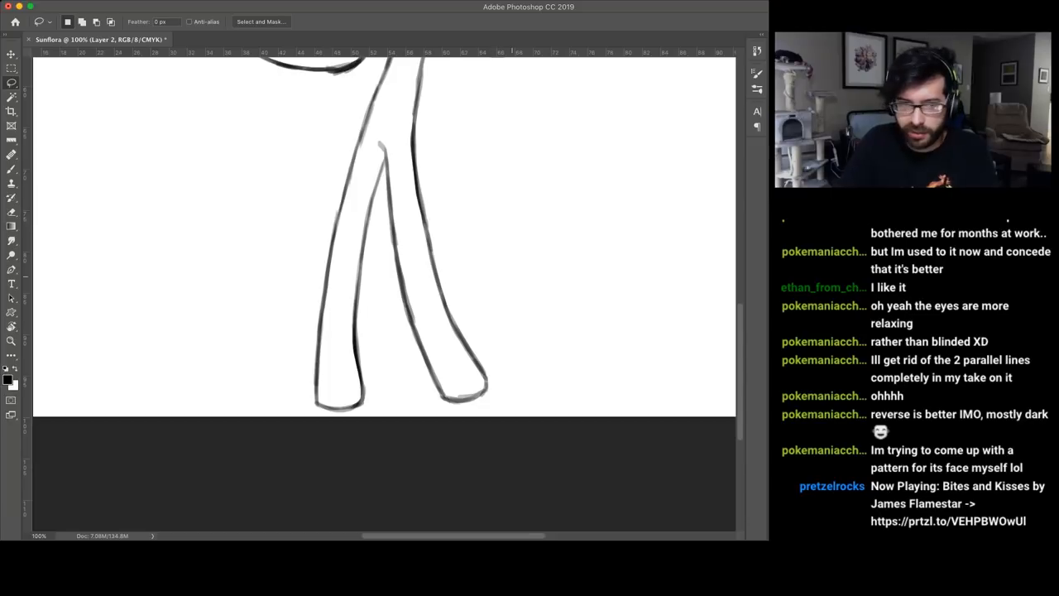
Step: Sketch faint grey shading strokes inside the right stem-leg
{"action": "key", "text": "ctrl+plus"}
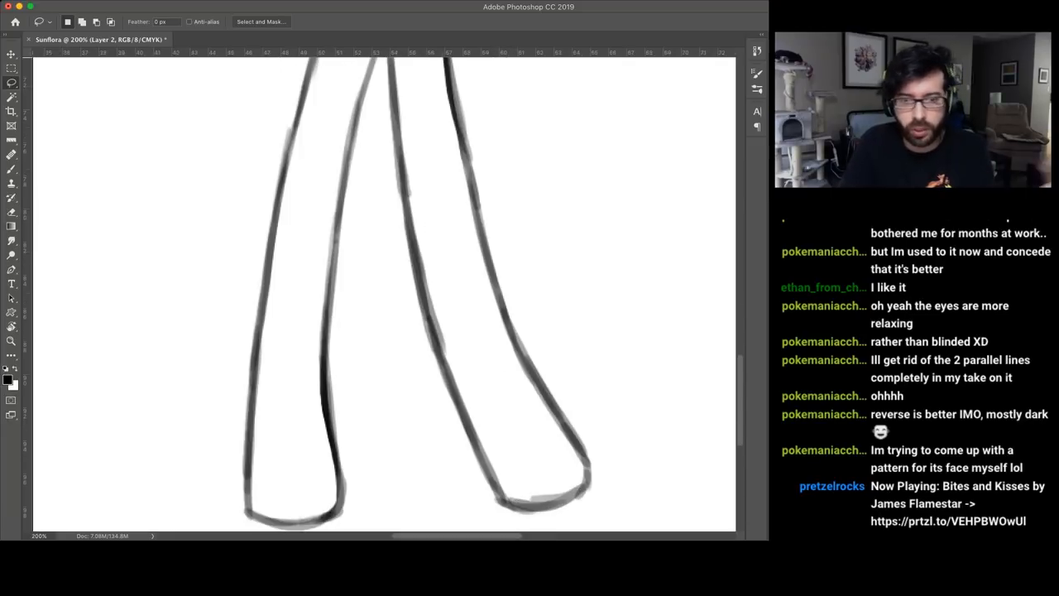
{"action": "key", "text": "b"}
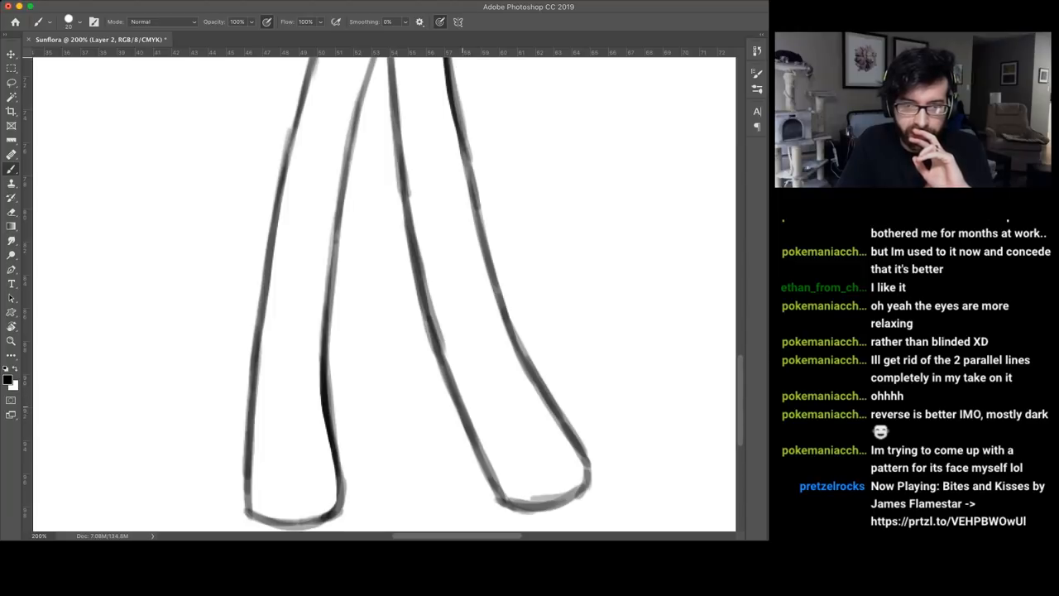
{"action": "left_click_drag", "start_coordinate": [454, 341], "coordinate": [478, 425]}
{"action": "mouse_move", "coordinate": [464, 373]}
{"action": "left_mouse_down"}
{"action": "mouse_move", "coordinate": [447, 302]}
{"action": "mouse_move", "coordinate": [507, 433]}
{"action": "left_mouse_up"}
{"action": "left_click_drag", "start_coordinate": [457, 315], "coordinate": [525, 457]}
{"action": "left_click_drag", "start_coordinate": [500, 391], "coordinate": [533, 465]}
{"action": "left_click_drag", "start_coordinate": [485, 342], "coordinate": [538, 429]}
{"action": "left_click_drag", "start_coordinate": [504, 375], "coordinate": [548, 435]}
{"action": "left_click_drag", "start_coordinate": [535, 389], "coordinate": [549, 441]}
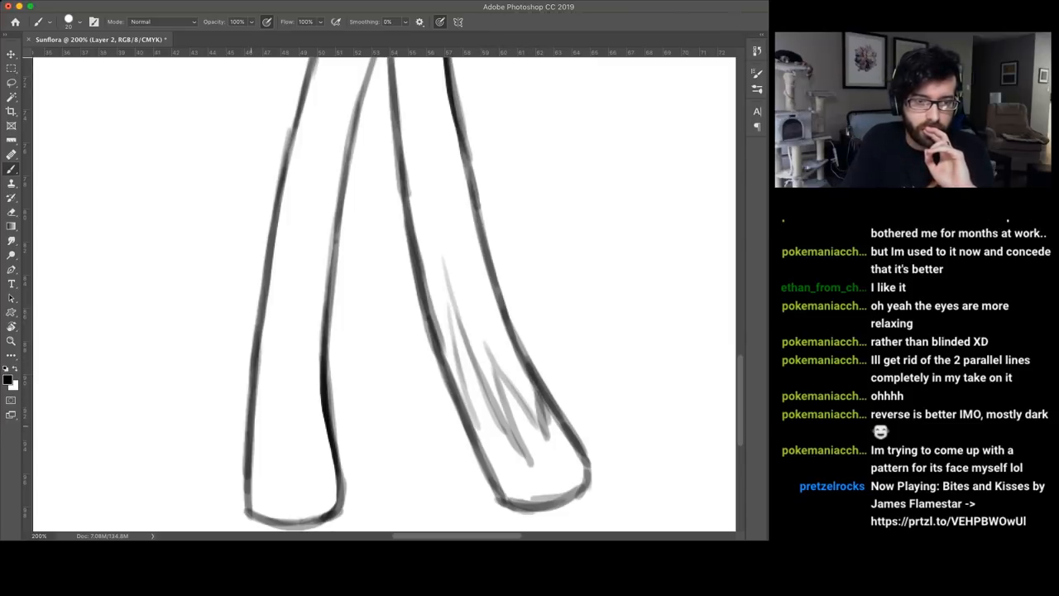
Step: Shade the left leg's inner edge and lower tip with grey
{"action": "left_click_drag", "start_coordinate": [271, 314], "coordinate": [251, 420]}
{"action": "left_click_drag", "start_coordinate": [268, 344], "coordinate": [255, 404]}
{"action": "mouse_move", "coordinate": [283, 258]}
{"action": "left_mouse_down"}
{"action": "mouse_move", "coordinate": [263, 344]}
{"action": "mouse_move", "coordinate": [288, 463]}
{"action": "left_mouse_up"}
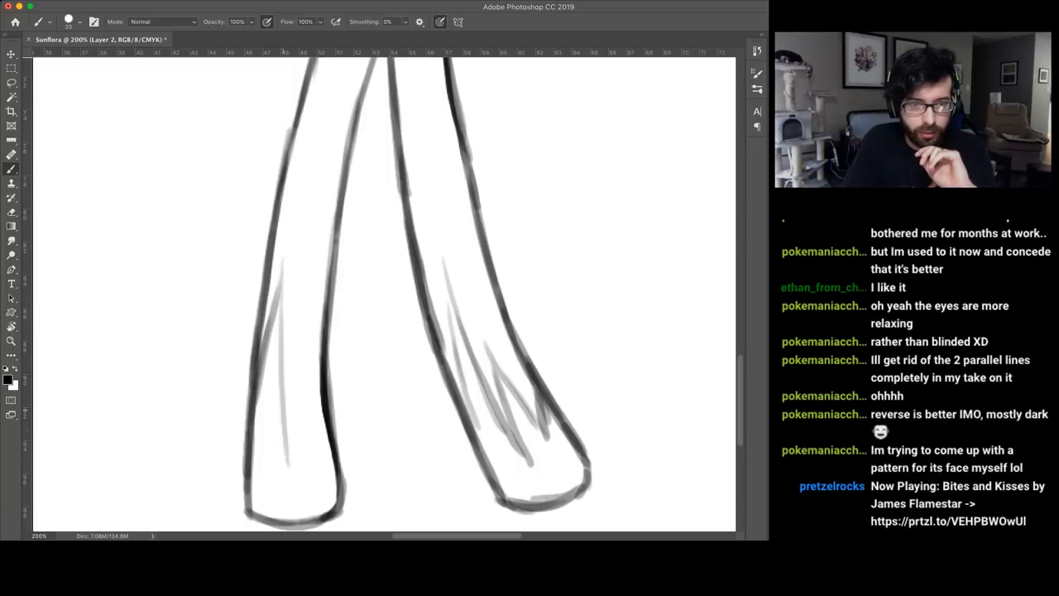
{"action": "mouse_move", "coordinate": [288, 348]}
{"action": "left_mouse_down"}
{"action": "mouse_move", "coordinate": [280, 432]}
{"action": "mouse_move", "coordinate": [303, 399]}
{"action": "mouse_move", "coordinate": [313, 468]}
{"action": "left_mouse_up"}
{"action": "left_click_drag", "start_coordinate": [310, 374], "coordinate": [314, 425]}
{"action": "left_click_drag", "start_coordinate": [319, 364], "coordinate": [314, 432]}
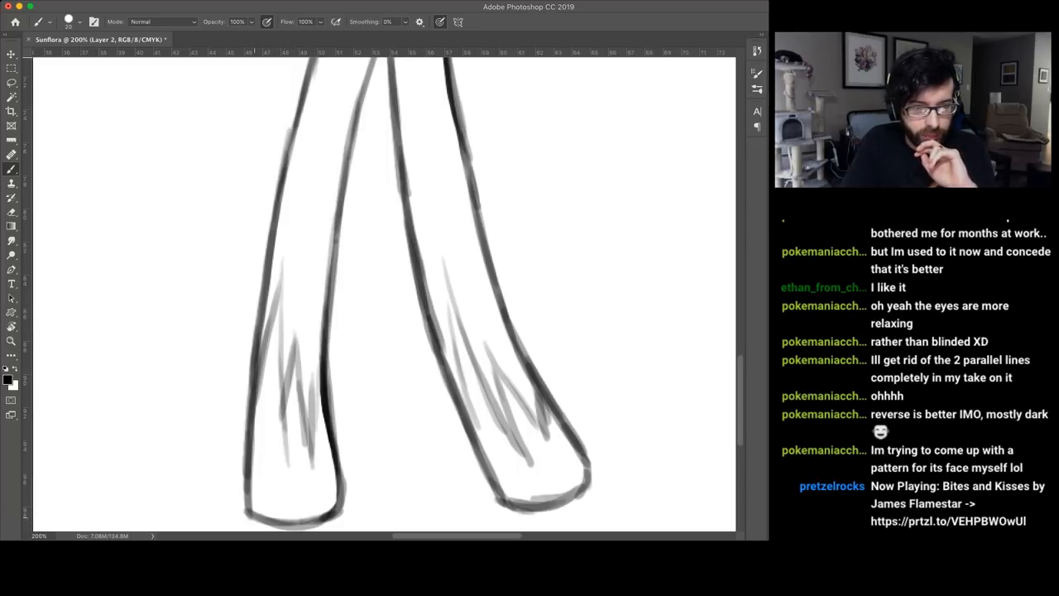
{"action": "left_click_drag", "start_coordinate": [250, 519], "coordinate": [268, 402]}
{"action": "mouse_move", "coordinate": [265, 452]}
{"action": "left_mouse_down"}
{"action": "mouse_move", "coordinate": [278, 314]}
{"action": "mouse_move", "coordinate": [276, 475]}
{"action": "left_mouse_up"}
{"action": "left_click_drag", "start_coordinate": [282, 413], "coordinate": [279, 505]}
{"action": "left_click_drag", "start_coordinate": [272, 443], "coordinate": [276, 517]}
{"action": "mouse_move", "coordinate": [285, 478]}
{"action": "left_mouse_down"}
{"action": "mouse_move", "coordinate": [280, 523]}
{"action": "mouse_move", "coordinate": [295, 366]}
{"action": "left_mouse_up"}
{"action": "left_click_drag", "start_coordinate": [302, 505], "coordinate": [290, 371]}
{"action": "mouse_move", "coordinate": [289, 517]}
{"action": "left_mouse_down"}
{"action": "mouse_move", "coordinate": [332, 495]}
{"action": "mouse_move", "coordinate": [320, 407]}
{"action": "left_mouse_up"}
{"action": "left_click_drag", "start_coordinate": [314, 506], "coordinate": [295, 386]}
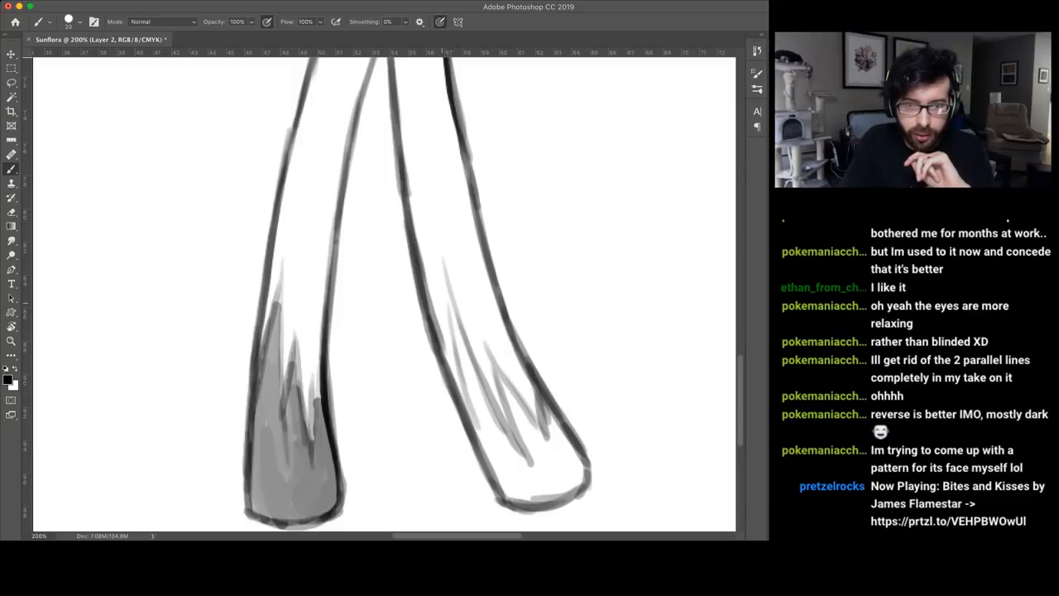
Step: Shade the right leg's inner edge and bottom tip darker grey
{"action": "left_click_drag", "start_coordinate": [455, 319], "coordinate": [500, 485]}
{"action": "mouse_move", "coordinate": [474, 412]}
{"action": "left_mouse_down"}
{"action": "mouse_move", "coordinate": [515, 503]}
{"action": "mouse_move", "coordinate": [571, 487]}
{"action": "mouse_move", "coordinate": [585, 470]}
{"action": "mouse_move", "coordinate": [560, 427]}
{"action": "mouse_move", "coordinate": [550, 447]}
{"action": "mouse_move", "coordinate": [534, 444]}
{"action": "mouse_move", "coordinate": [503, 384]}
{"action": "mouse_move", "coordinate": [566, 469]}
{"action": "left_mouse_up"}
{"action": "left_click_drag", "start_coordinate": [508, 408], "coordinate": [550, 482]}
{"action": "left_click_drag", "start_coordinate": [521, 427], "coordinate": [568, 475]}
{"action": "mouse_move", "coordinate": [572, 438]}
{"action": "left_mouse_down"}
{"action": "mouse_move", "coordinate": [560, 487]}
{"action": "mouse_move", "coordinate": [544, 476]}
{"action": "left_mouse_up"}
{"action": "left_click_drag", "start_coordinate": [507, 453], "coordinate": [547, 488]}
{"action": "left_click_drag", "start_coordinate": [483, 403], "coordinate": [540, 491]}
{"action": "left_click_drag", "start_coordinate": [570, 478], "coordinate": [520, 498]}
{"action": "key", "text": "ctrl+minus"}
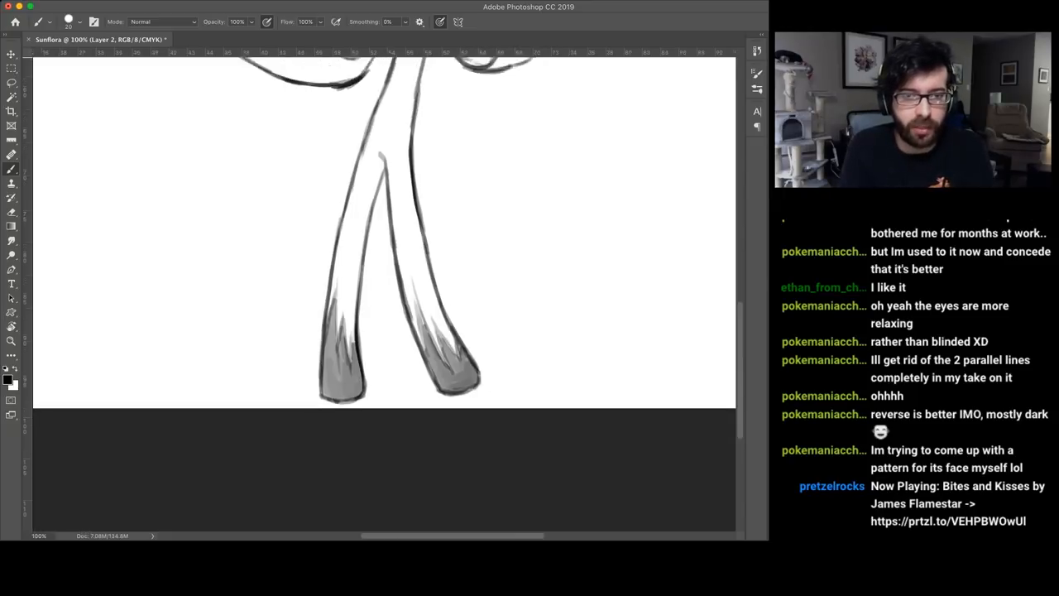
{"action": "key", "text": "ctrl+minus"}
{"action": "key", "text": "ctrl+minus"}
{"action": "key", "text": "ctrl+minus"}
Step: Restore the face stripes, select Sketch and Layer 8, and merge them, lightening the line art
{"action": "key", "text": "ctrl+plus"}
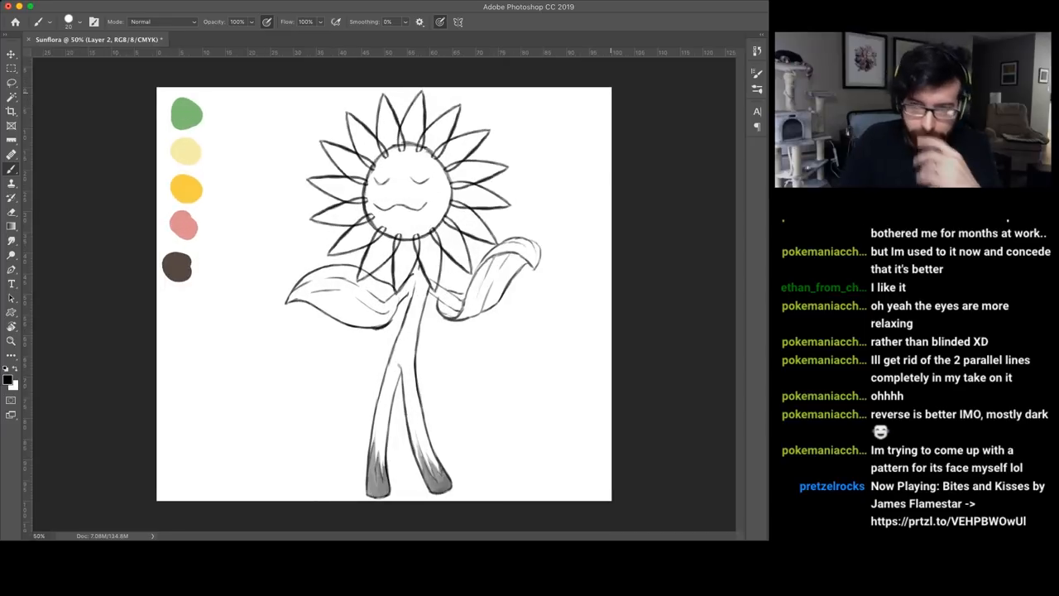
{"action": "key", "text": "ctrl+z"}
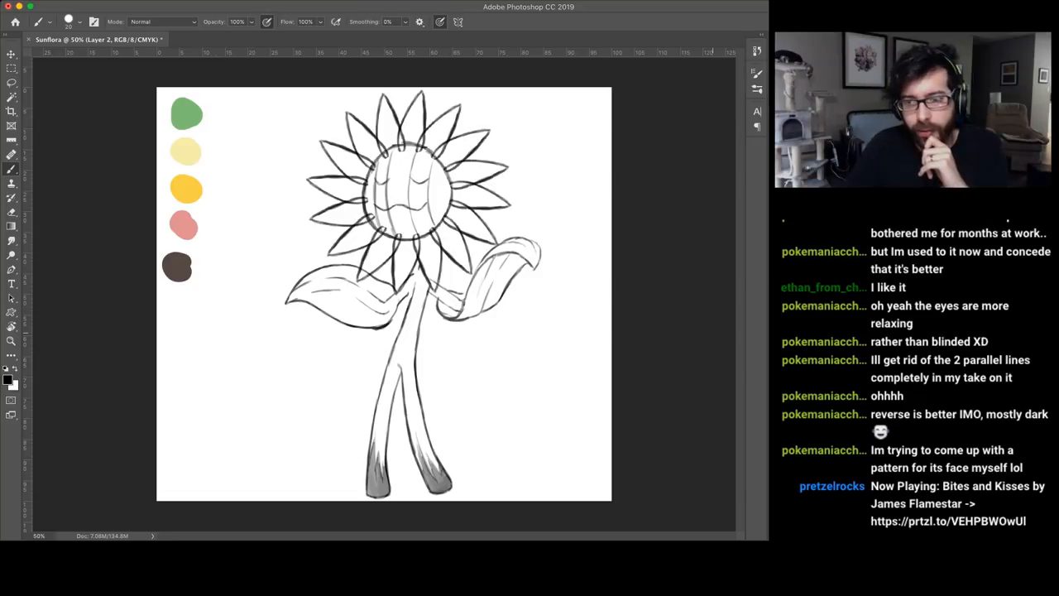
{"action": "key", "text": "alt+bracketleft"}
{"action": "key", "text": "ctrl+shift+alt+n"}
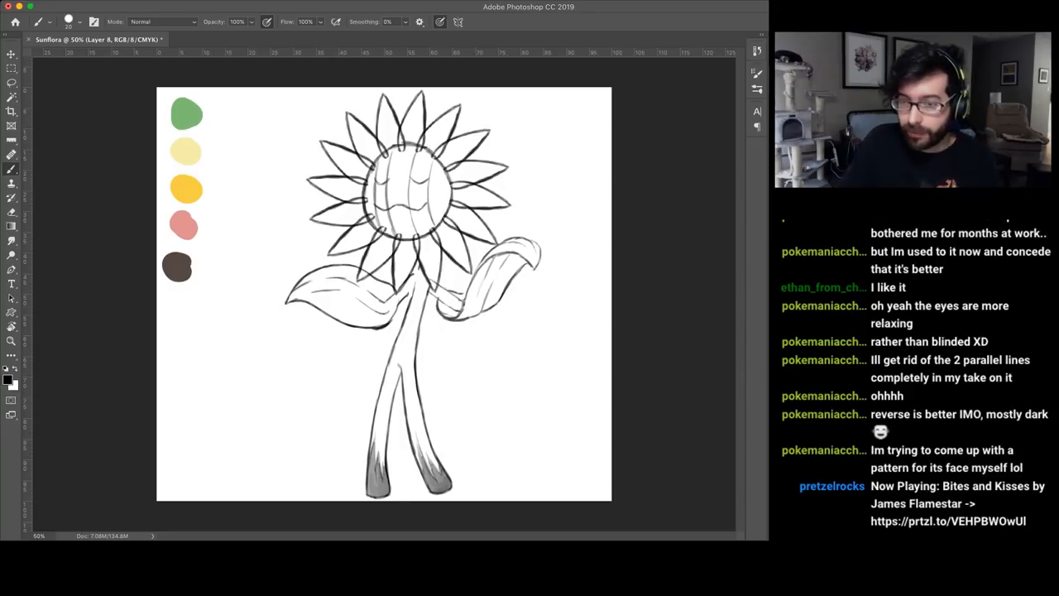
{"action": "key", "text": "ctrl+e"}
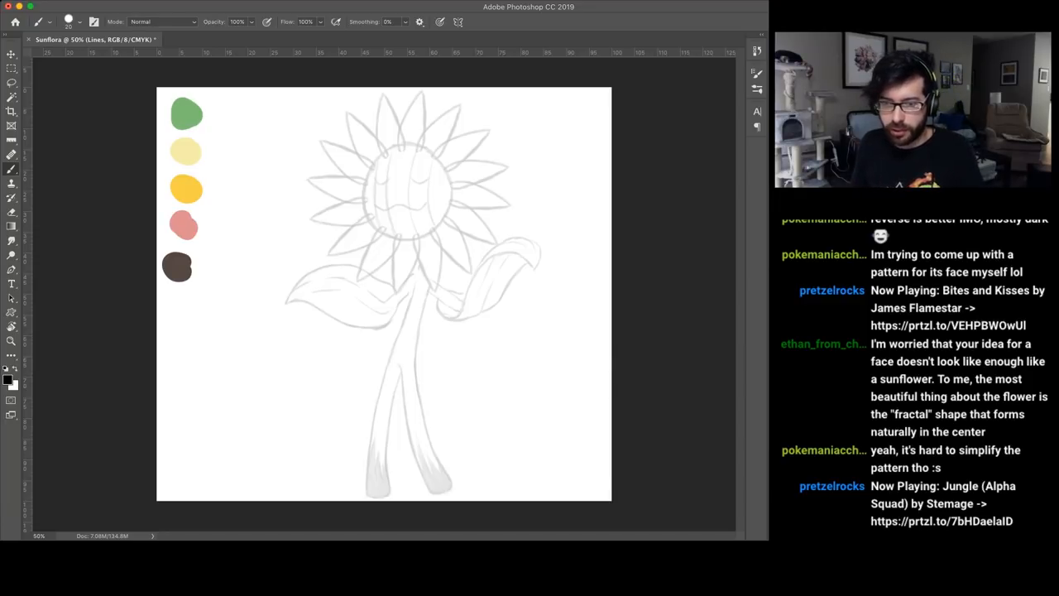
Step: Duplicate and transform the shaded stem layer, then ready a lasso selection for the face stripes
{"action": "key", "text": "ctrl+j"}
{"action": "key", "text": "ctrl+t"}
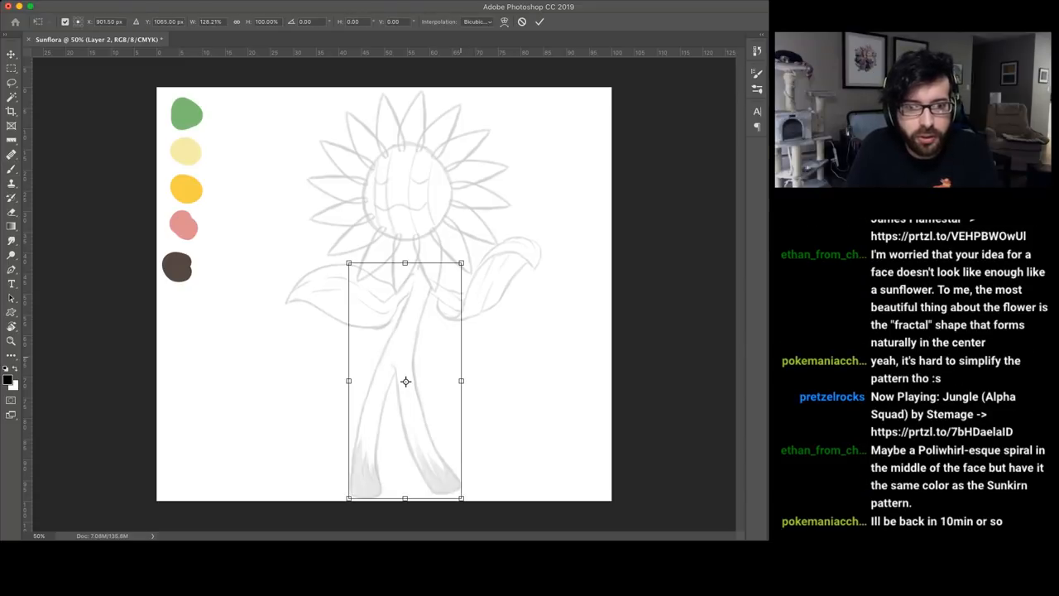
{"action": "key", "text": "Return"}
{"action": "key", "text": "l"}
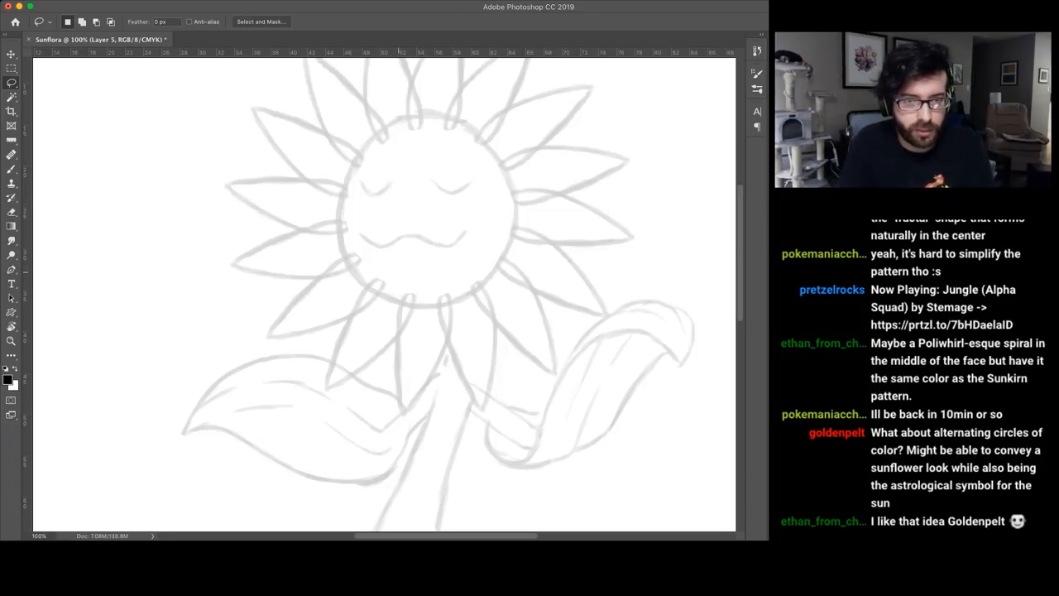
Step: At 30% opacity, shade a soft grey ring around the inner edges of the face
{"action": "key", "text": "b"}
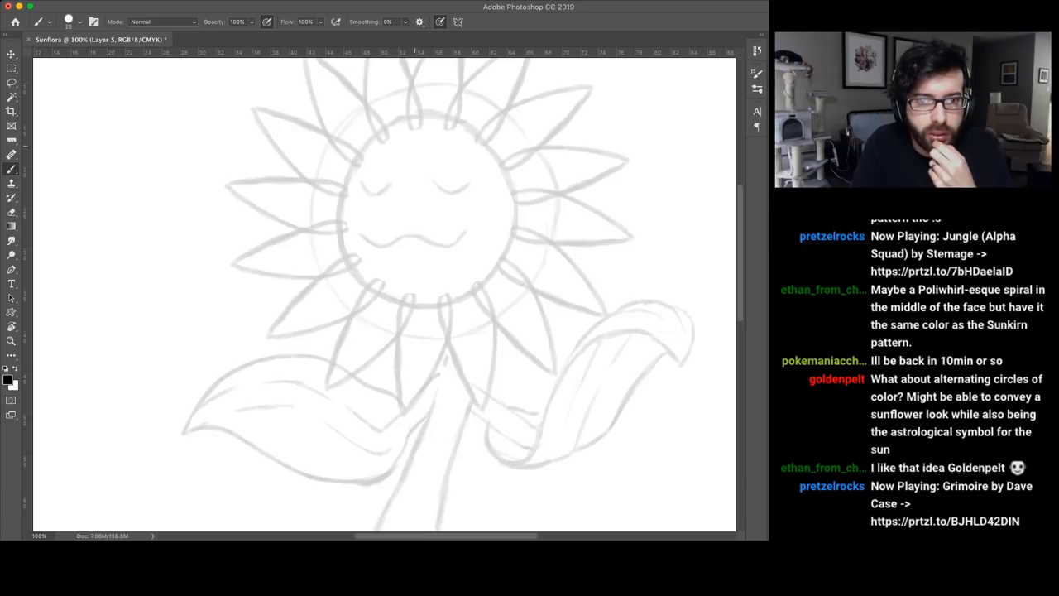
{"action": "left_click_drag", "start_coordinate": [417, 145], "coordinate": [421, 146]}
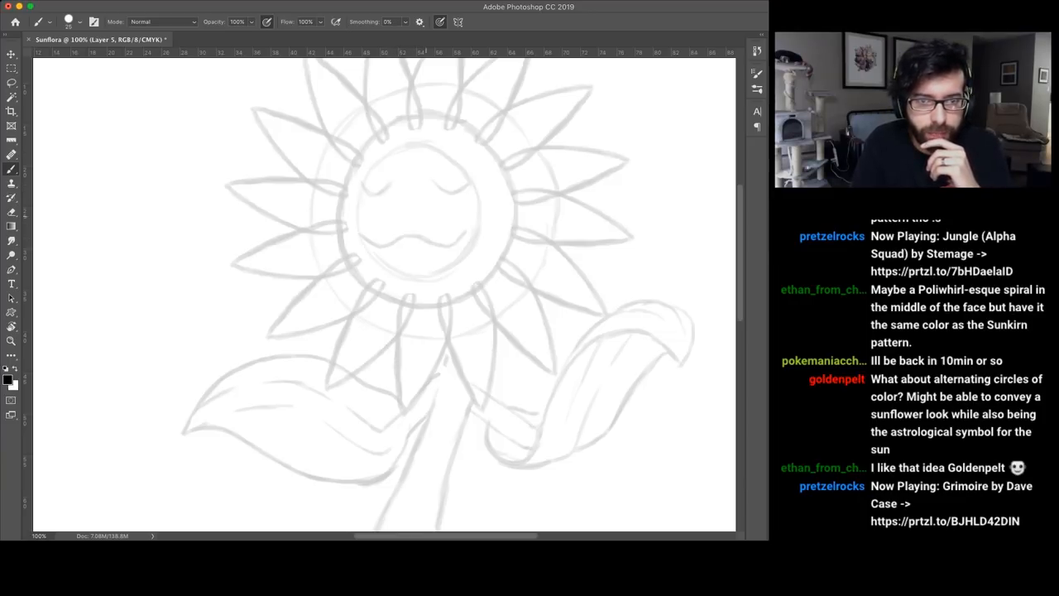
{"action": "key", "text": "3"}
{"action": "left_click", "coordinate": [431, 211]}
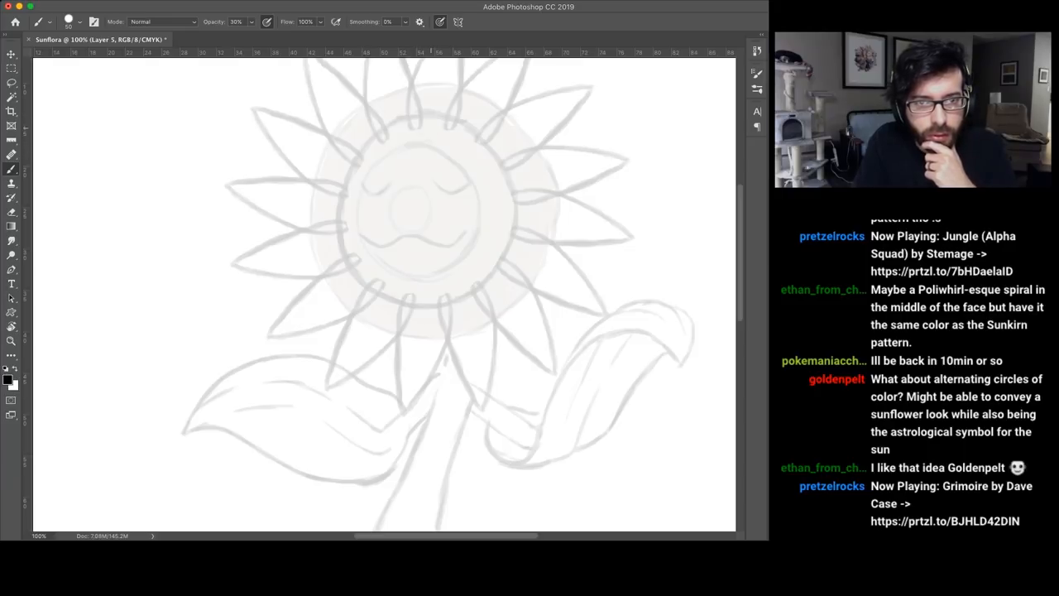
{"action": "left_click_drag", "start_coordinate": [350, 230], "coordinate": [364, 163]}
{"action": "left_click_drag", "start_coordinate": [392, 257], "coordinate": [377, 280]}
{"action": "left_click_drag", "start_coordinate": [477, 260], "coordinate": [422, 295]}
{"action": "left_click_drag", "start_coordinate": [482, 273], "coordinate": [431, 124]}
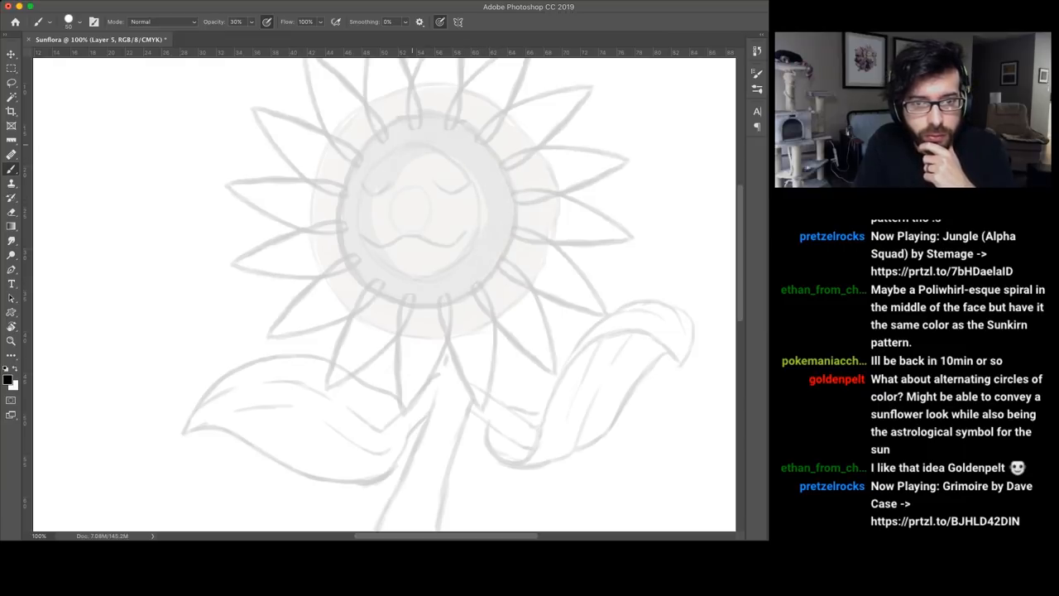
{"action": "left_click_drag", "start_coordinate": [460, 165], "coordinate": [472, 239]}
{"action": "left_click_drag", "start_coordinate": [478, 185], "coordinate": [481, 224]}
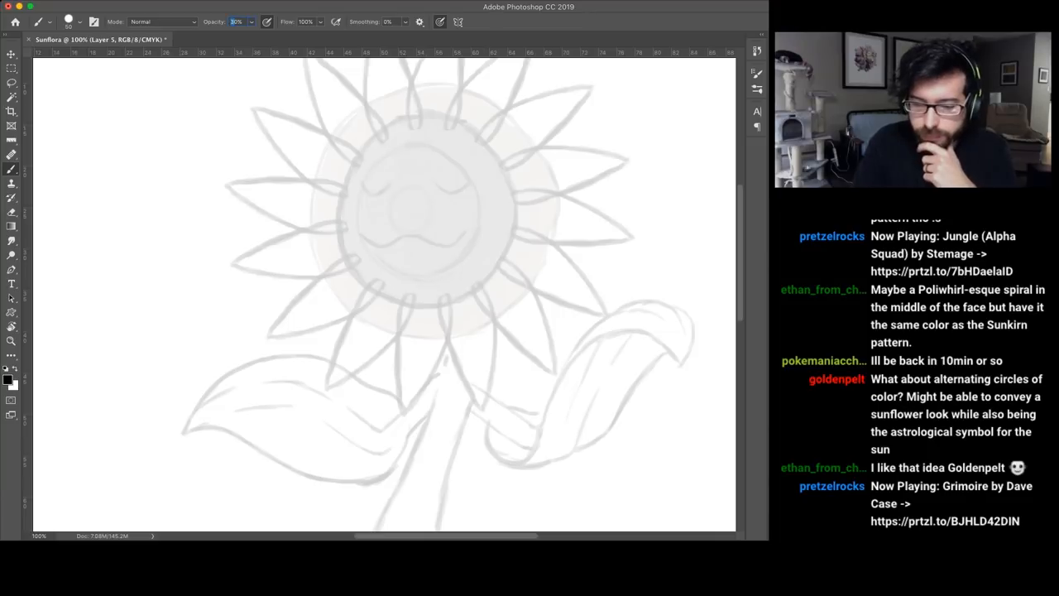
Step: Darken the left side at 40–50% opacity and duplicate the face painting layer
{"action": "key", "text": "4"}
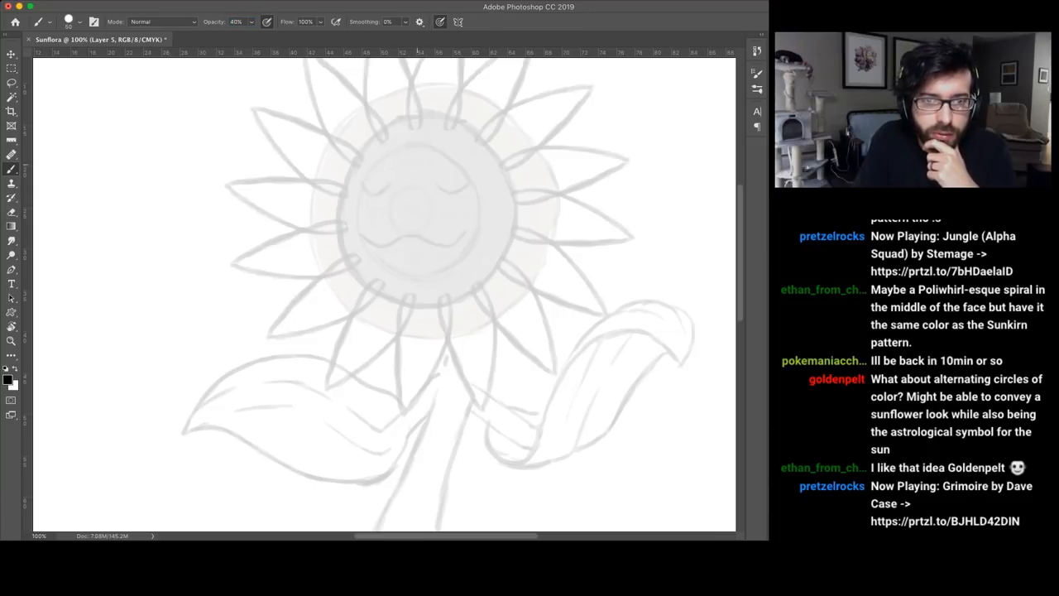
{"action": "mouse_move", "coordinate": [420, 155]}
{"action": "left_mouse_down"}
{"action": "mouse_move", "coordinate": [379, 184]}
{"action": "mouse_move", "coordinate": [365, 238]}
{"action": "mouse_move", "coordinate": [385, 249]}
{"action": "left_mouse_up"}
{"action": "key", "text": "5"}
{"action": "scroll", "coordinate": [385, 240], "scroll_direction": "down", "scroll_amount": 1}
{"action": "scroll", "coordinate": [385, 240], "scroll_direction": "down", "scroll_amount": 1}
{"action": "scroll", "coordinate": [385, 240], "scroll_direction": "down", "scroll_amount": 1}
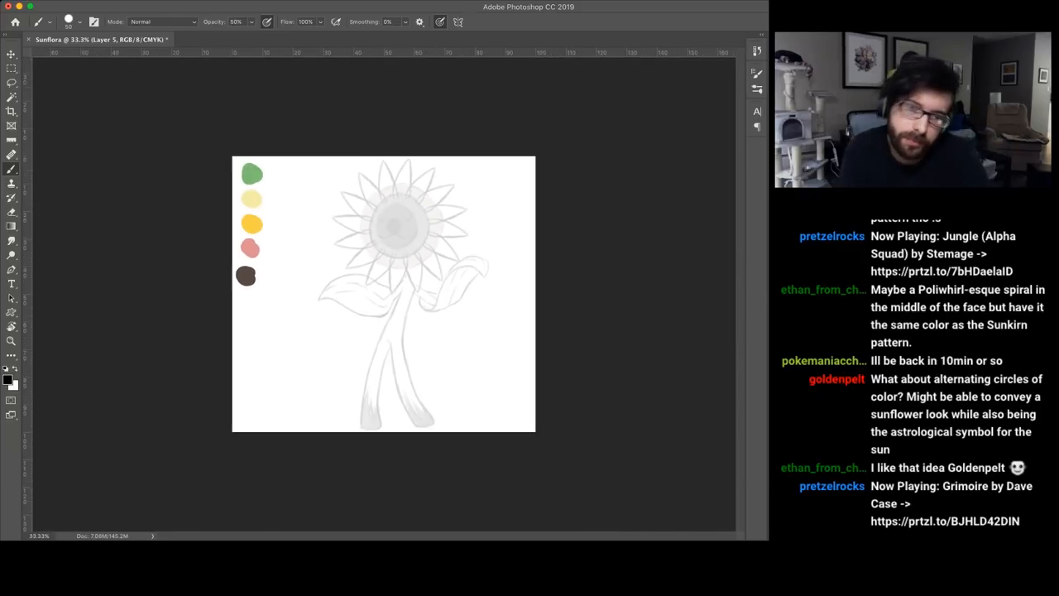
{"action": "scroll", "coordinate": [385, 289], "scroll_direction": "up", "scroll_amount": 1}
{"action": "scroll", "coordinate": [385, 290], "scroll_direction": "up", "scroll_amount": 1}
{"action": "scroll", "coordinate": [385, 290], "scroll_direction": "up", "scroll_amount": 1}
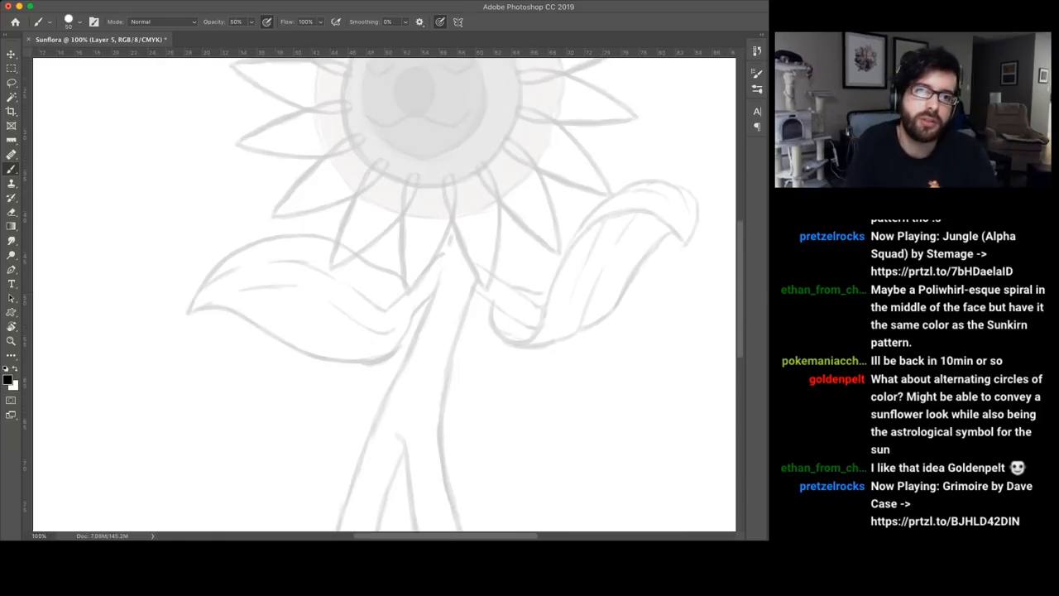
{"action": "scroll", "coordinate": [385, 289], "scroll_direction": "up", "scroll_amount": 1}
{"action": "scroll", "coordinate": [385, 290], "scroll_direction": "up", "scroll_amount": 4}
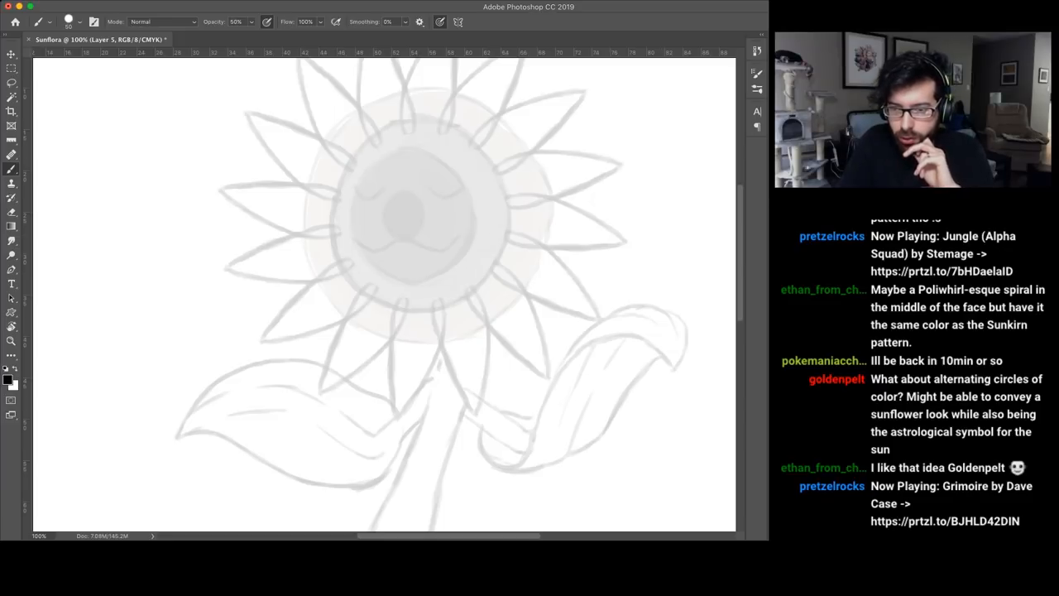
{"action": "key", "text": "ctrl+j"}
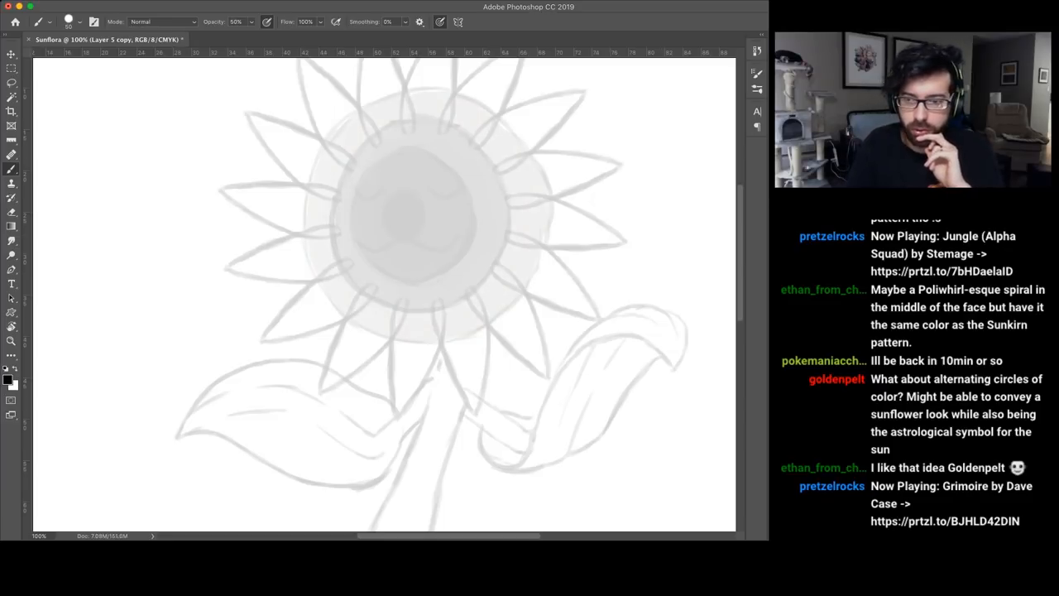
{"action": "key", "text": "ctrl+z"}
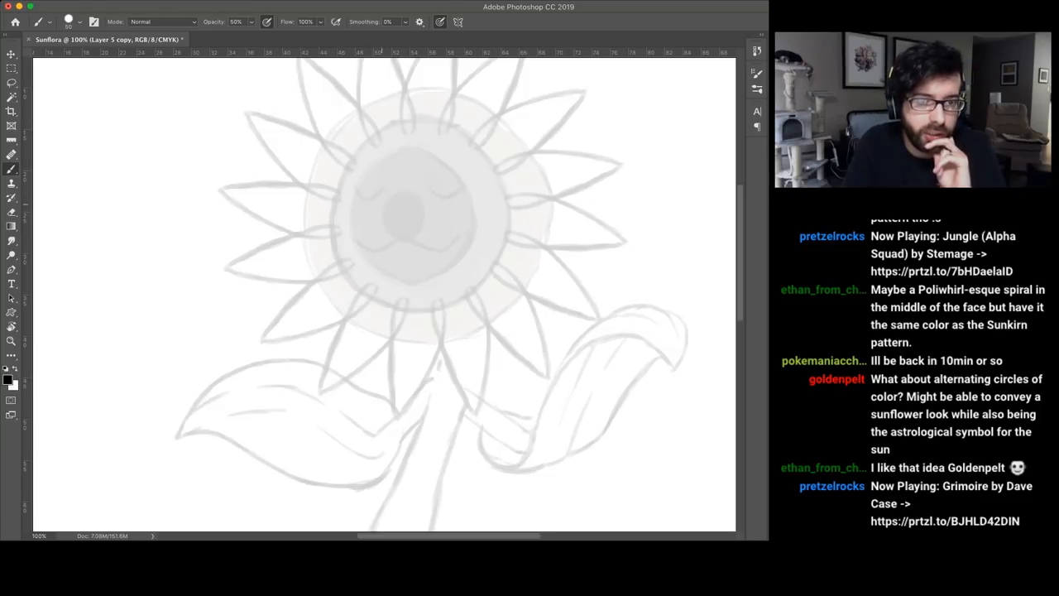
{"action": "mouse_move", "coordinate": [368, 156]}
{"action": "left_mouse_down"}
{"action": "mouse_move", "coordinate": [346, 195]}
{"action": "mouse_move", "coordinate": [348, 269]}
{"action": "mouse_move", "coordinate": [418, 306]}
{"action": "left_mouse_up"}
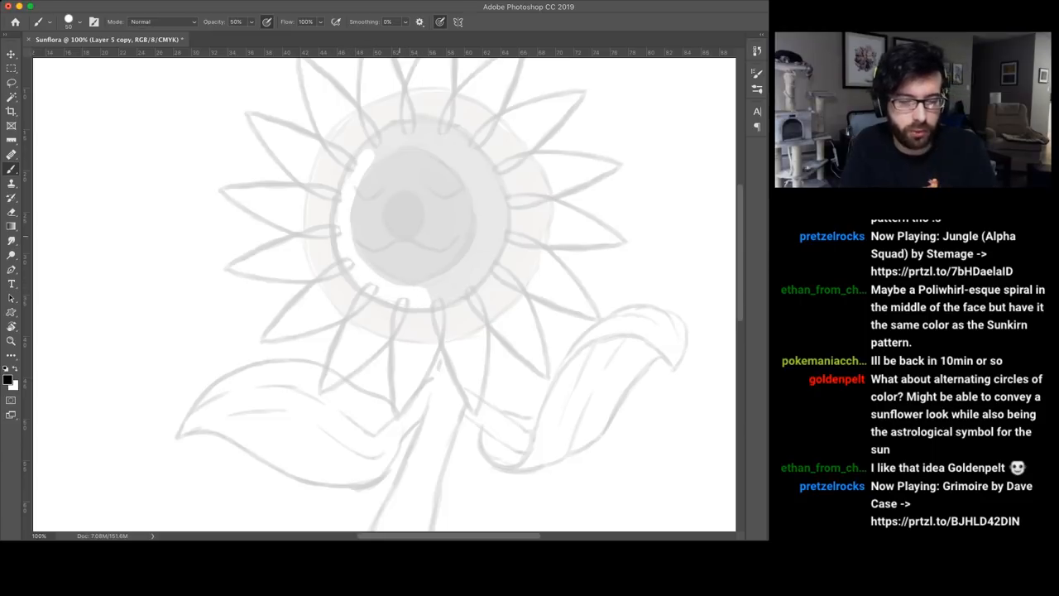
{"action": "key", "text": "ctrl+z"}
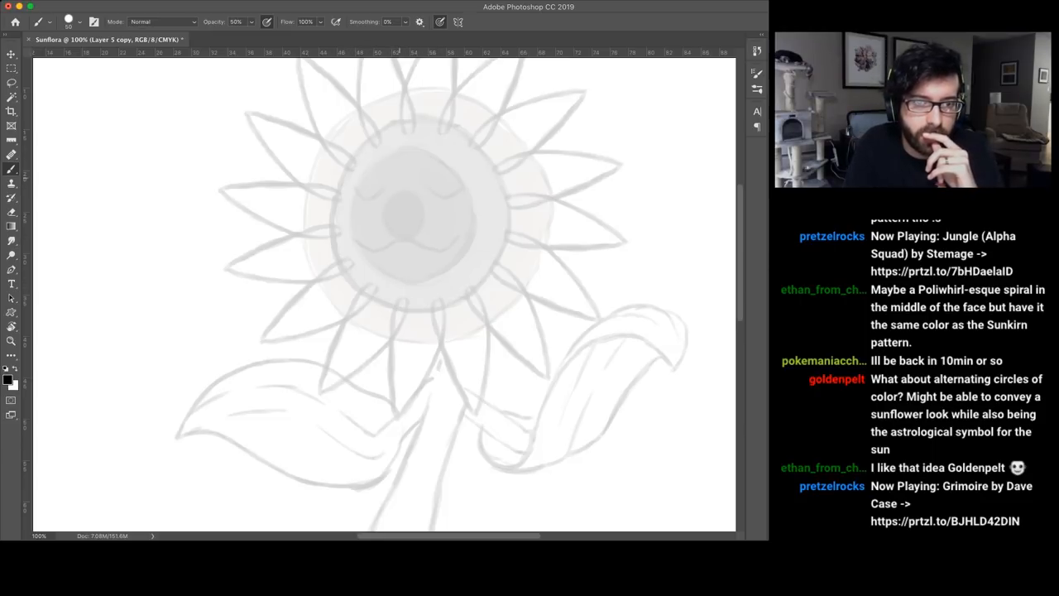
Step: Paint the face centre white around a grey nose, keeping the darker ring after undo comparisons
{"action": "left_click_drag", "start_coordinate": [400, 172], "coordinate": [379, 204]}
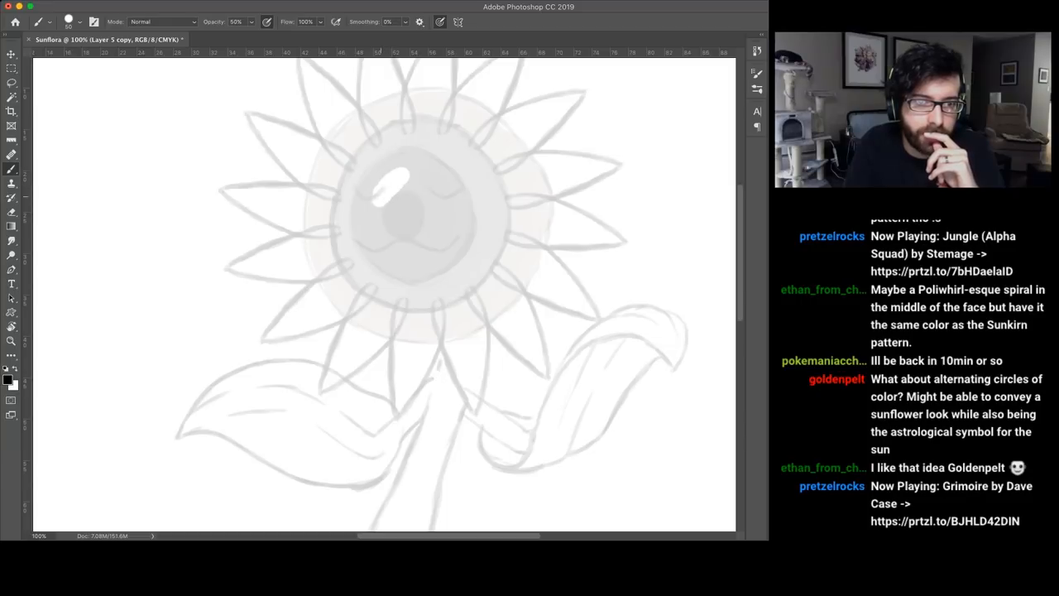
{"action": "left_click_drag", "start_coordinate": [402, 164], "coordinate": [354, 242]}
{"action": "left_click_drag", "start_coordinate": [439, 186], "coordinate": [443, 240]}
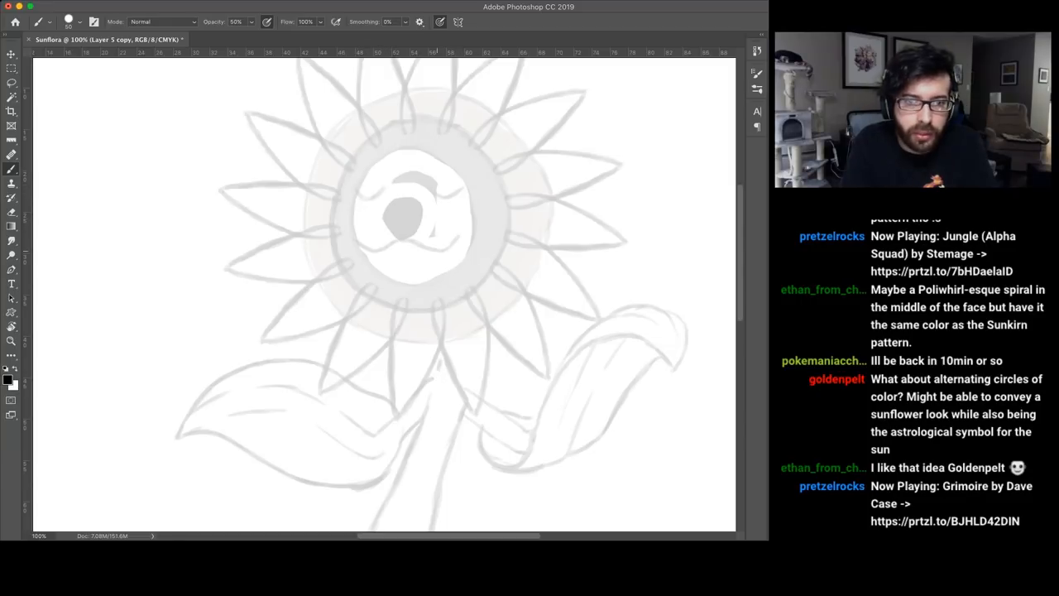
{"action": "key", "text": "ctrl+z"}
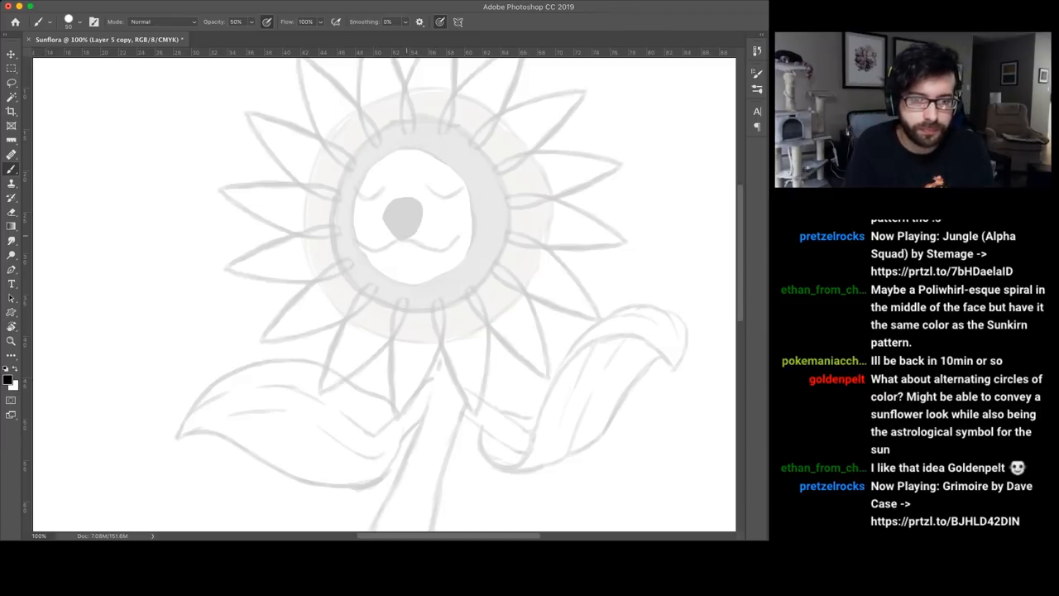
{"action": "key", "text": "ctrl+z"}
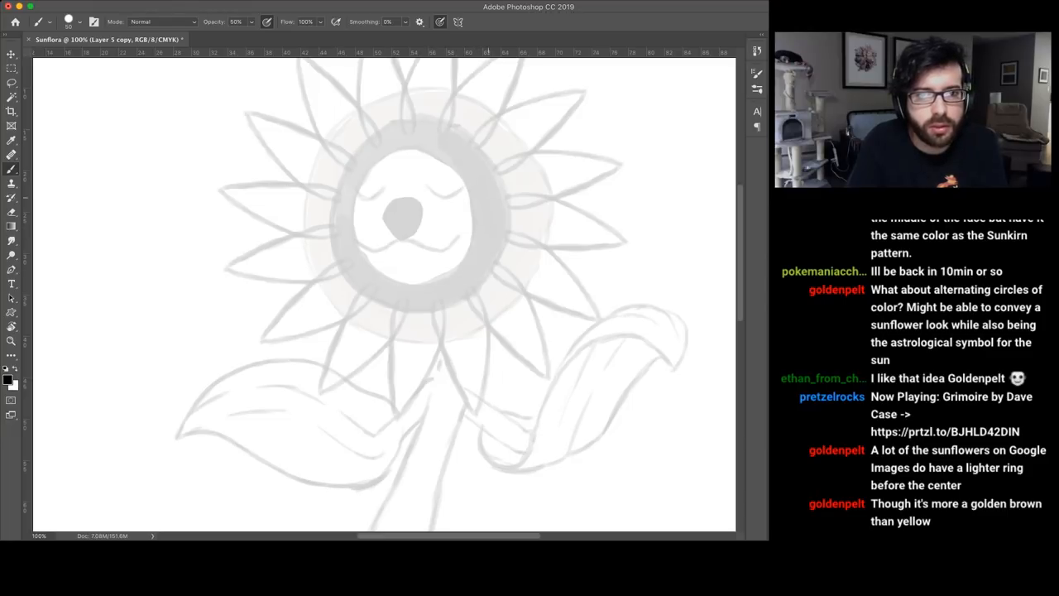
{"action": "key", "text": "ctrl+z"}
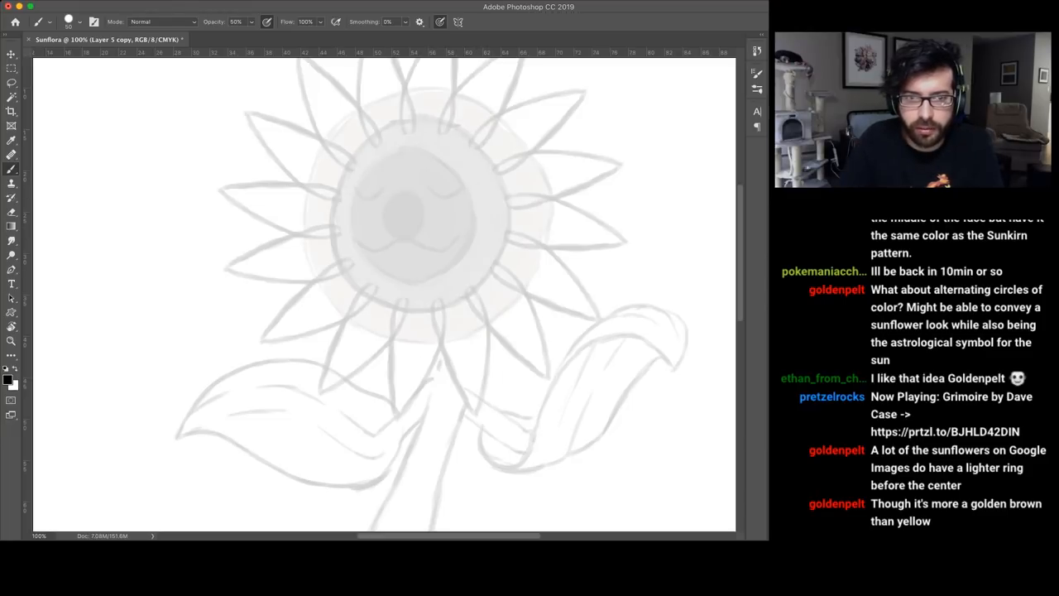
{"action": "key", "text": "ctrl+z"}
{"action": "key", "text": "ctrl+shift+z"}
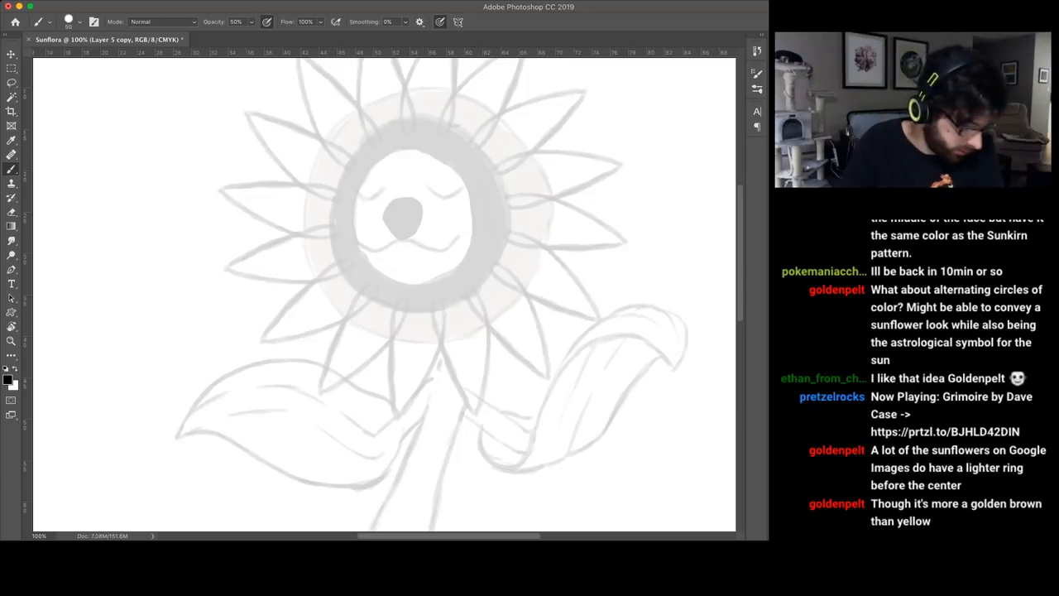
{"action": "key", "text": "ctrl+minus"}
{"action": "key", "text": "ctrl+minus"}
{"action": "key", "text": "ctrl+minus"}
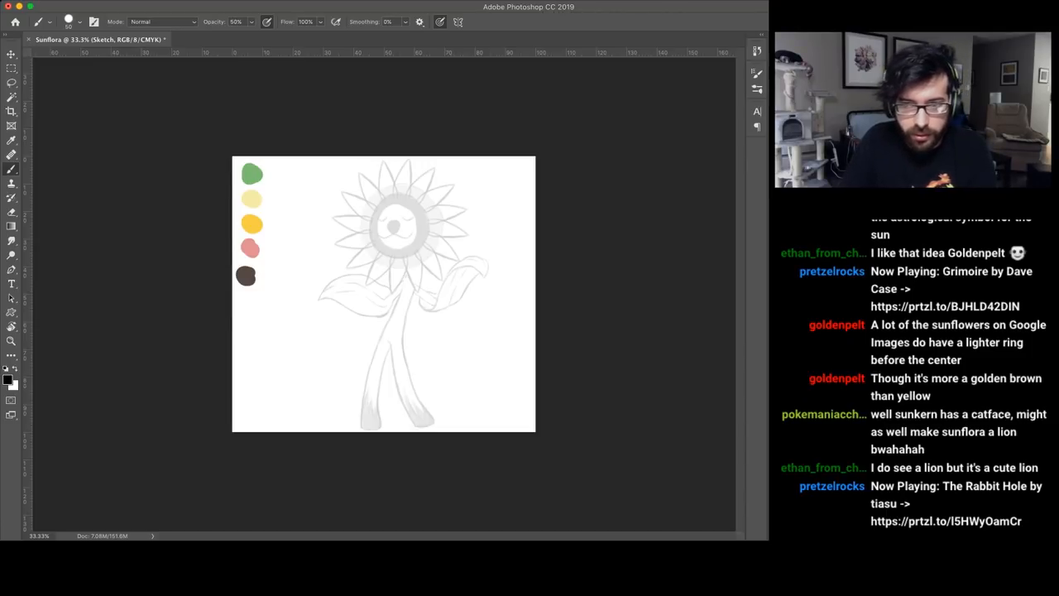
Step: Remove the grey dot below the mouth and add a lower lip curve under it
{"action": "key", "text": "super+1"}
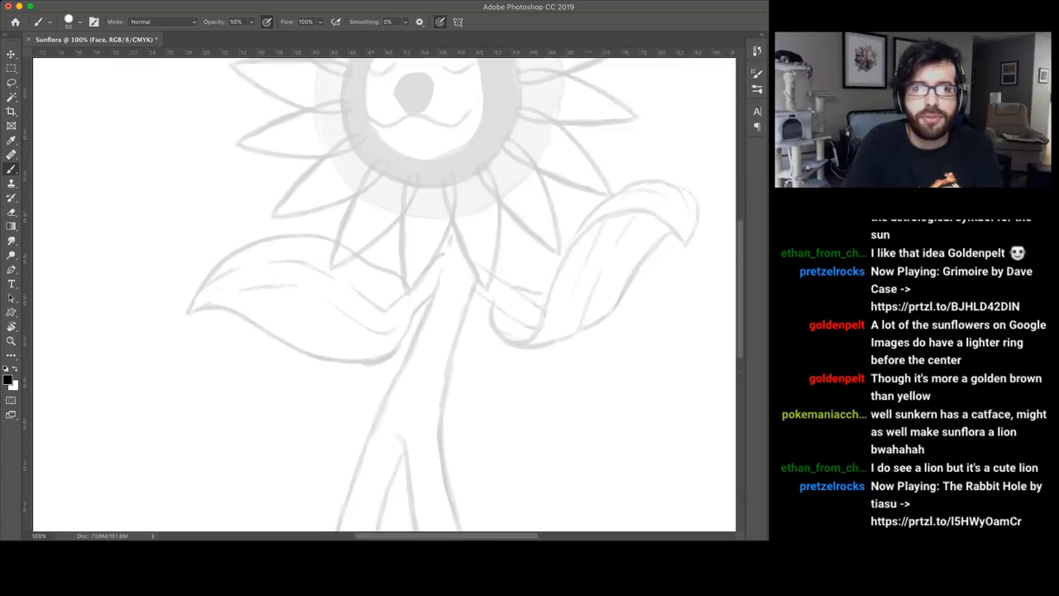
{"action": "key", "text": "super+equal"}
{"action": "scroll", "coordinate": [384, 290], "scroll_direction": "up", "scroll_amount": 8}
{"action": "scroll", "coordinate": [384, 289], "scroll_direction": "up", "scroll_amount": 2}
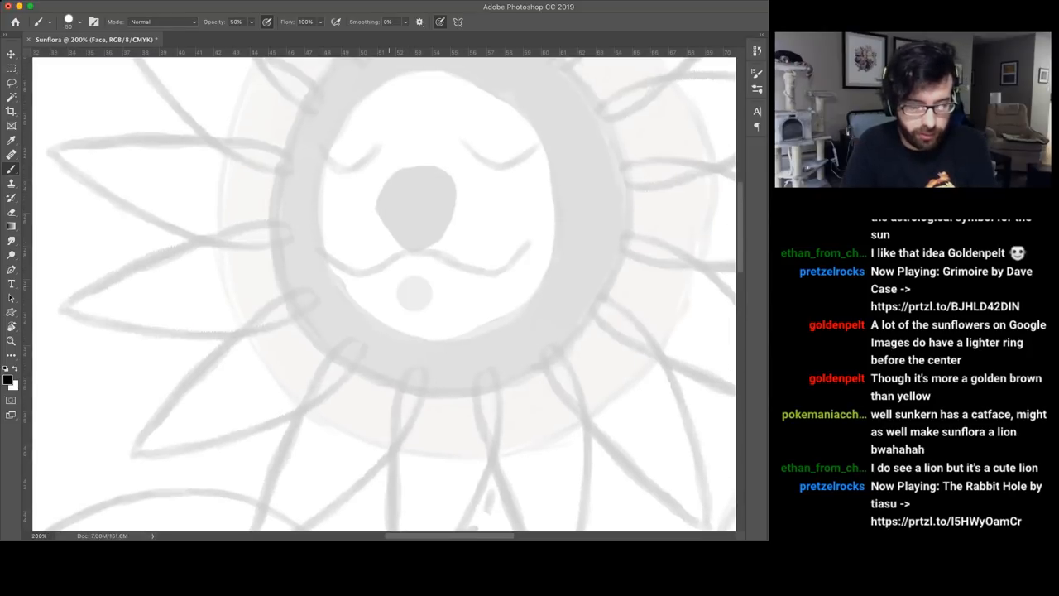
{"action": "key", "text": "super+z"}
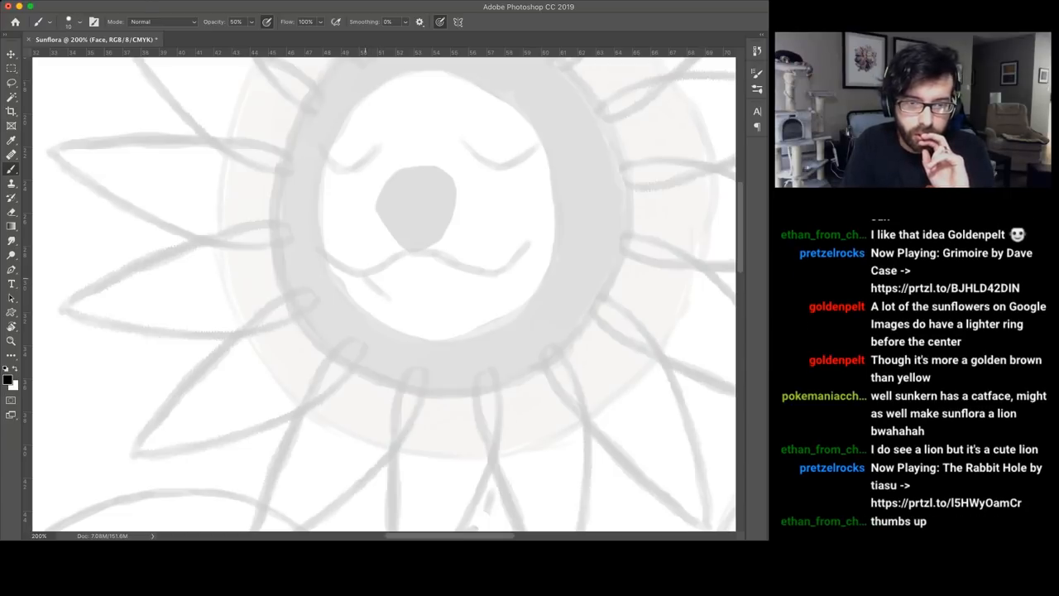
{"action": "left_click_drag", "start_coordinate": [472, 275], "coordinate": [461, 300]}
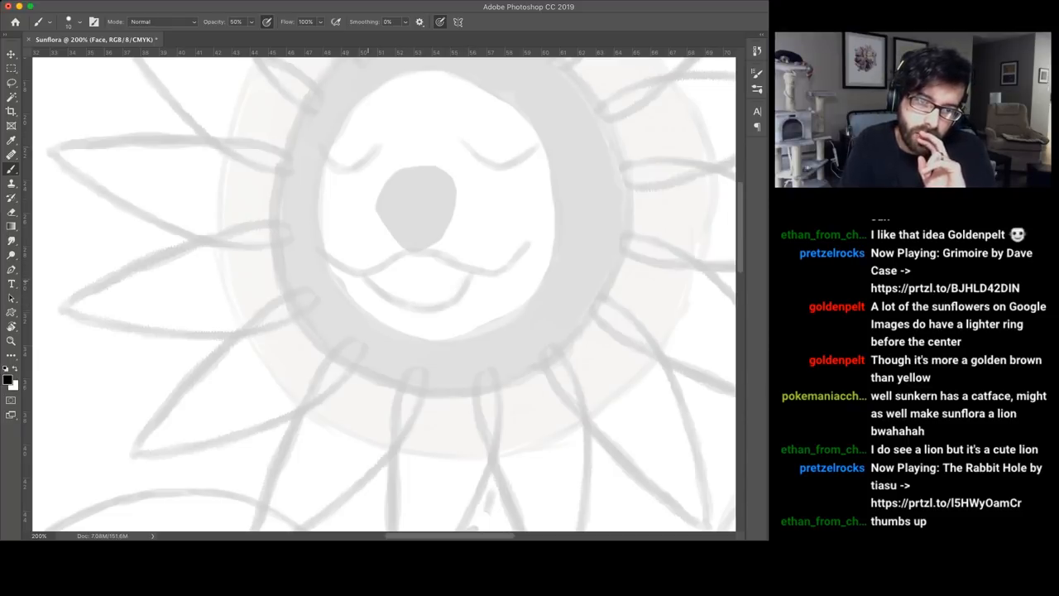
{"action": "key", "text": "ctrl+minus"}
{"action": "key", "text": "ctrl+minus"}
{"action": "key", "text": "ctrl+minus"}
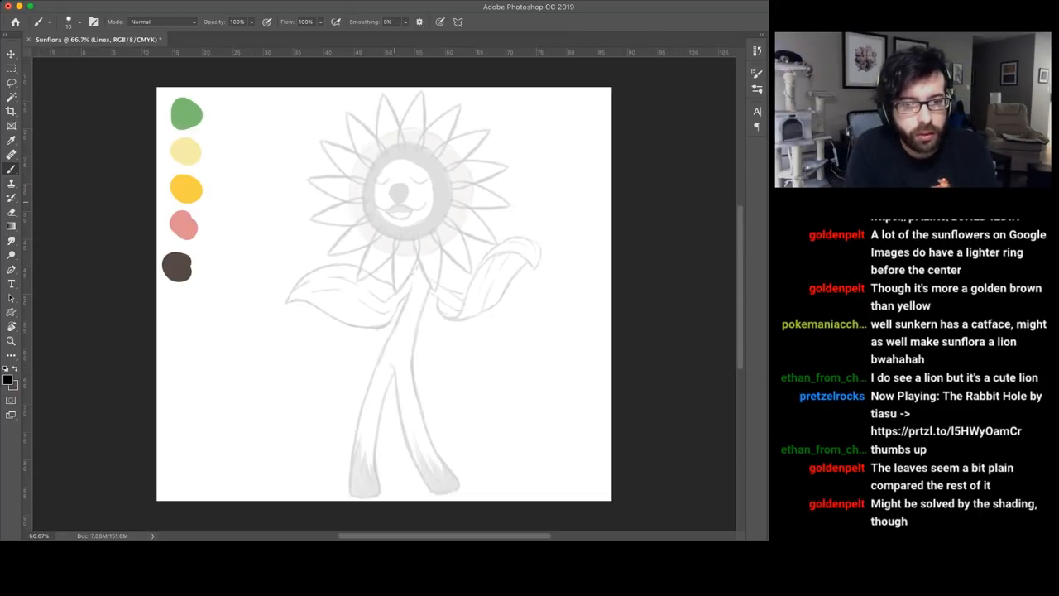
{"action": "key", "text": "ctrl+plus"}
{"action": "key", "text": "ctrl+plus"}
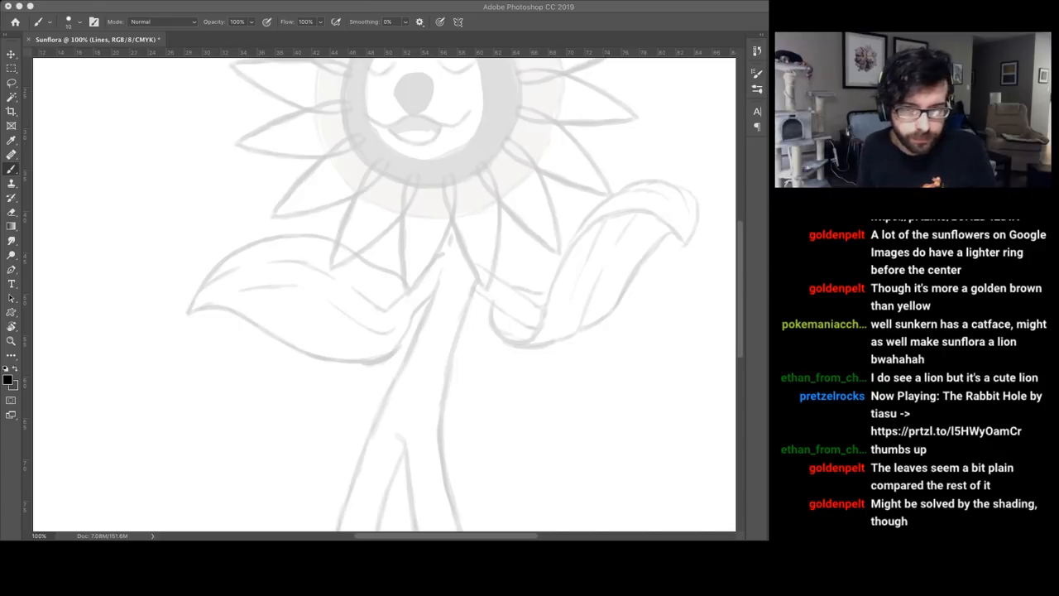
Step: Ink part of the face circle outline in black on the Lines layer
{"action": "key", "text": "ctrl+plus"}
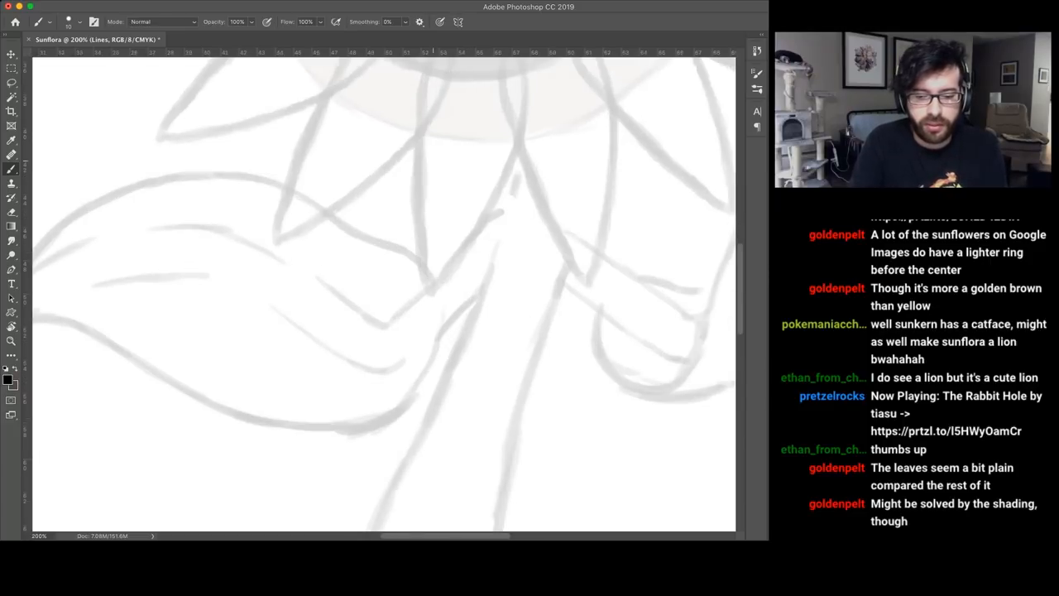
{"action": "key", "text": "ctrl+minus"}
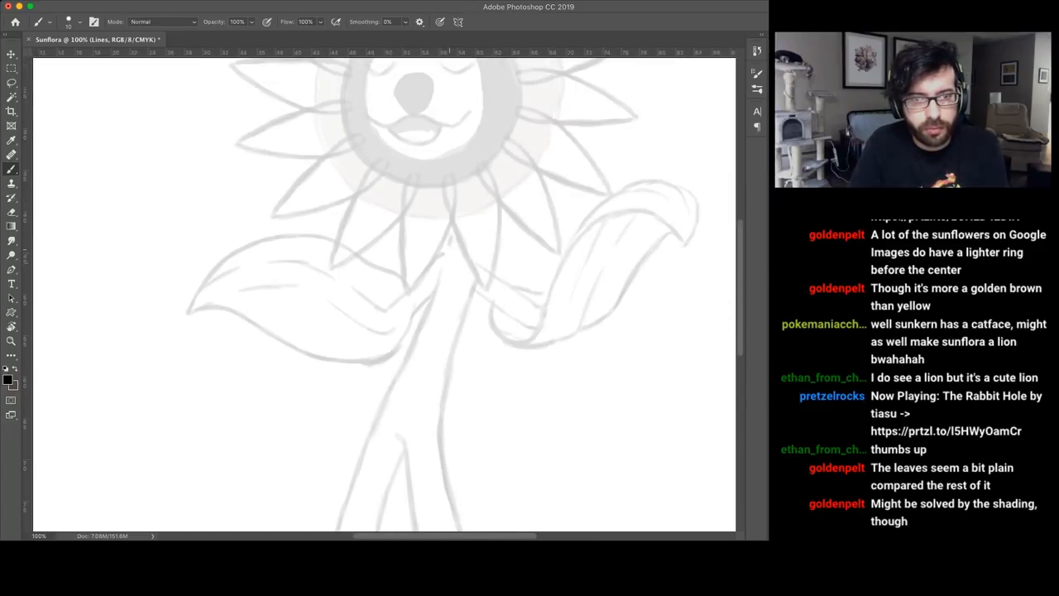
{"action": "scroll", "coordinate": [384, 290], "scroll_direction": "up", "scroll_amount": 5}
{"action": "key", "text": "ctrl+plus"}
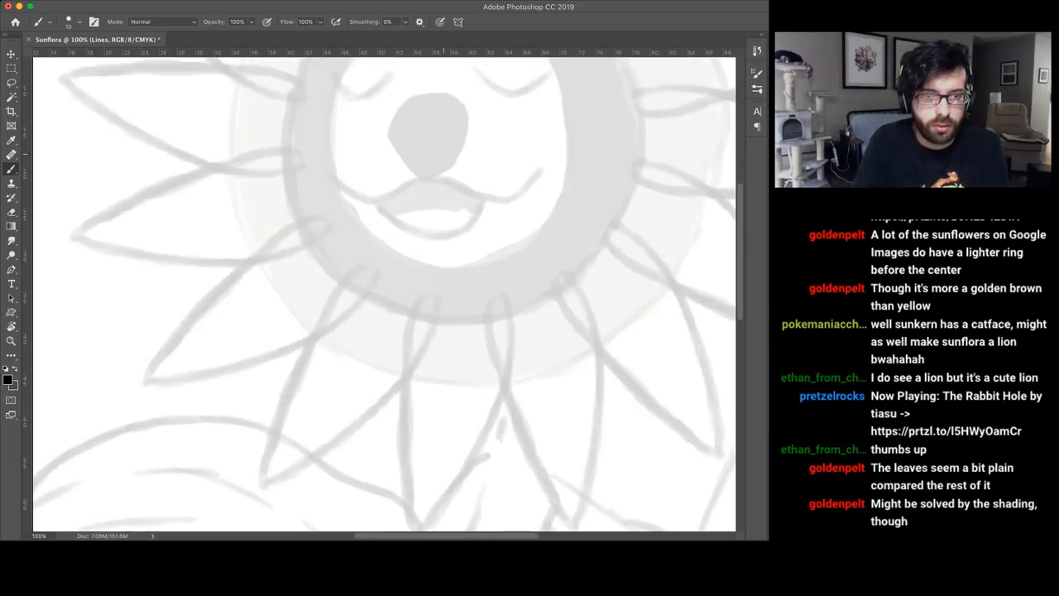
{"action": "scroll", "coordinate": [384, 294], "scroll_direction": "up", "scroll_amount": 1}
{"action": "scroll", "coordinate": [384, 294], "scroll_direction": "up", "scroll_amount": 2}
{"action": "key", "text": "ctrl+r"}
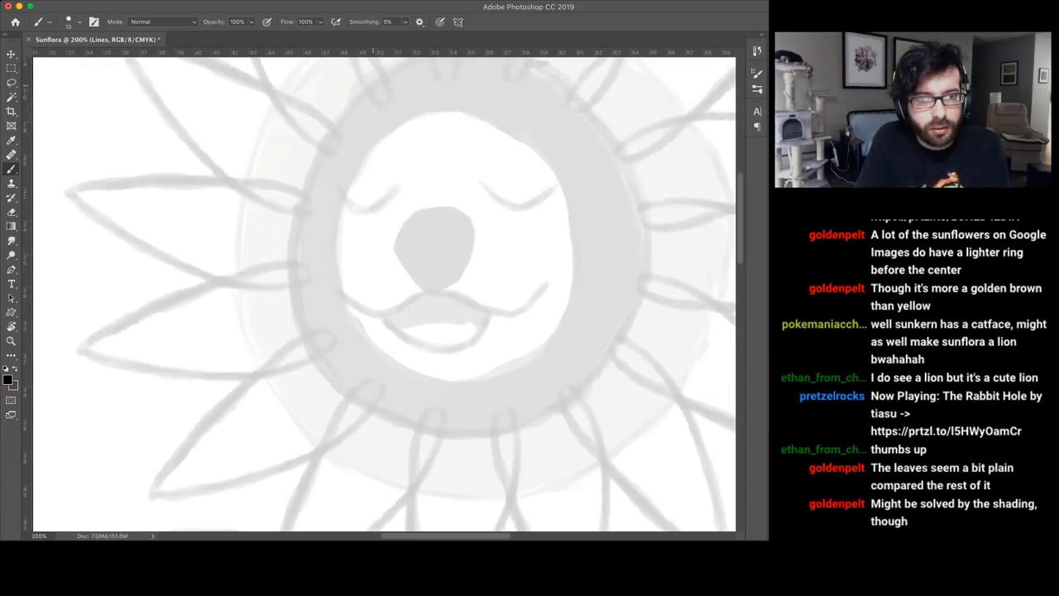
{"action": "mouse_move", "coordinate": [370, 86]}
{"action": "left_mouse_down"}
{"action": "mouse_move", "coordinate": [312, 166]}
{"action": "mouse_move", "coordinate": [290, 302]}
{"action": "mouse_move", "coordinate": [331, 377]}
{"action": "mouse_move", "coordinate": [421, 430]}
{"action": "left_mouse_up"}
{"action": "scroll", "coordinate": [384, 290], "scroll_direction": "up", "scroll_amount": 5}
{"action": "scroll", "coordinate": [384, 290], "scroll_direction": "right", "scroll_amount": 4}
Step: Ink a petal outline above the face, undoing two unwanted line extensions
{"action": "mouse_move", "coordinate": [220, 324]}
{"action": "left_mouse_down"}
{"action": "mouse_move", "coordinate": [187, 308]}
{"action": "mouse_move", "coordinate": [180, 266]}
{"action": "mouse_move", "coordinate": [209, 191]}
{"action": "mouse_move", "coordinate": [258, 114]}
{"action": "left_mouse_up"}
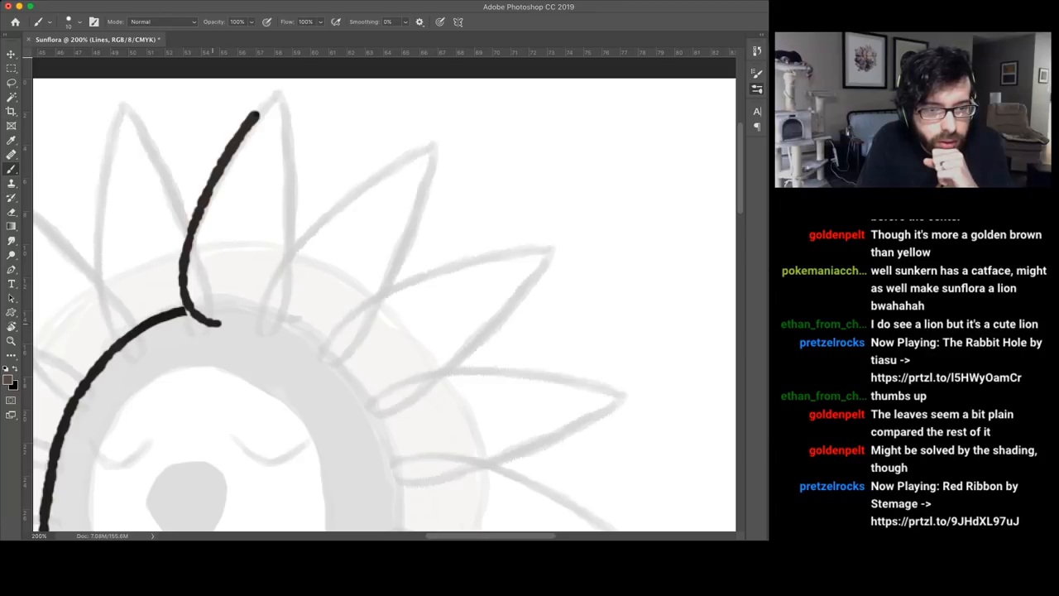
{"action": "left_click_drag", "start_coordinate": [221, 323], "coordinate": [240, 323]}
{"action": "key", "text": "ctrl+z"}
{"action": "mouse_move", "coordinate": [226, 323]}
{"action": "left_mouse_down"}
{"action": "mouse_move", "coordinate": [262, 323]}
{"action": "mouse_move", "coordinate": [287, 301]}
{"action": "mouse_move", "coordinate": [295, 252]}
{"action": "mouse_move", "coordinate": [278, 94]}
{"action": "mouse_move", "coordinate": [270, 89]}
{"action": "mouse_move", "coordinate": [252, 123]}
{"action": "left_mouse_up"}
{"action": "key", "text": "ctrl+z"}
{"action": "scroll", "coordinate": [351, 182], "scroll_direction": "down", "scroll_amount": 5}
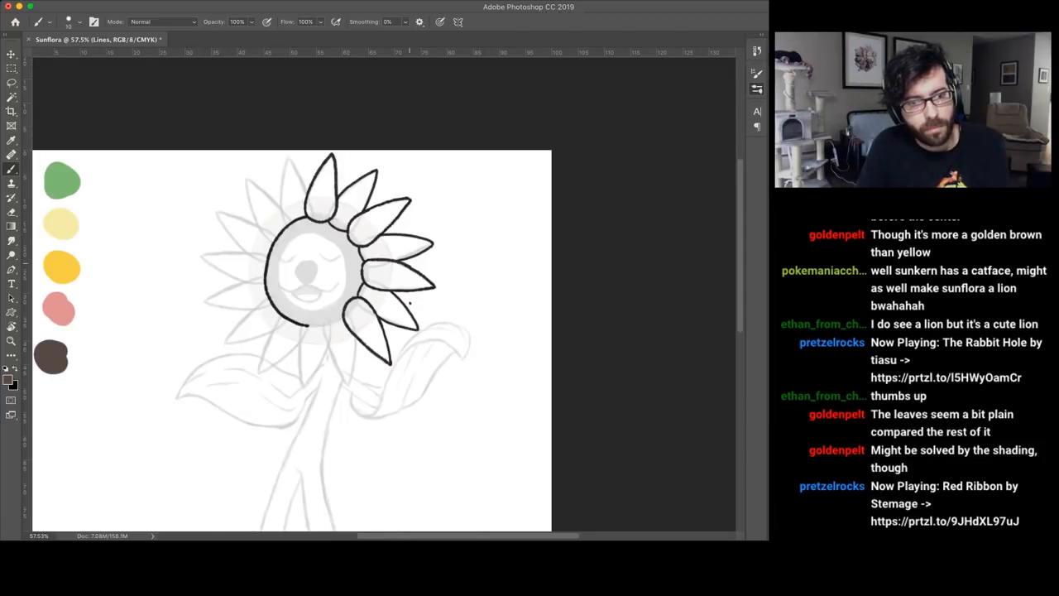
{"action": "scroll", "coordinate": [409, 304], "scroll_direction": "up", "scroll_amount": 2}
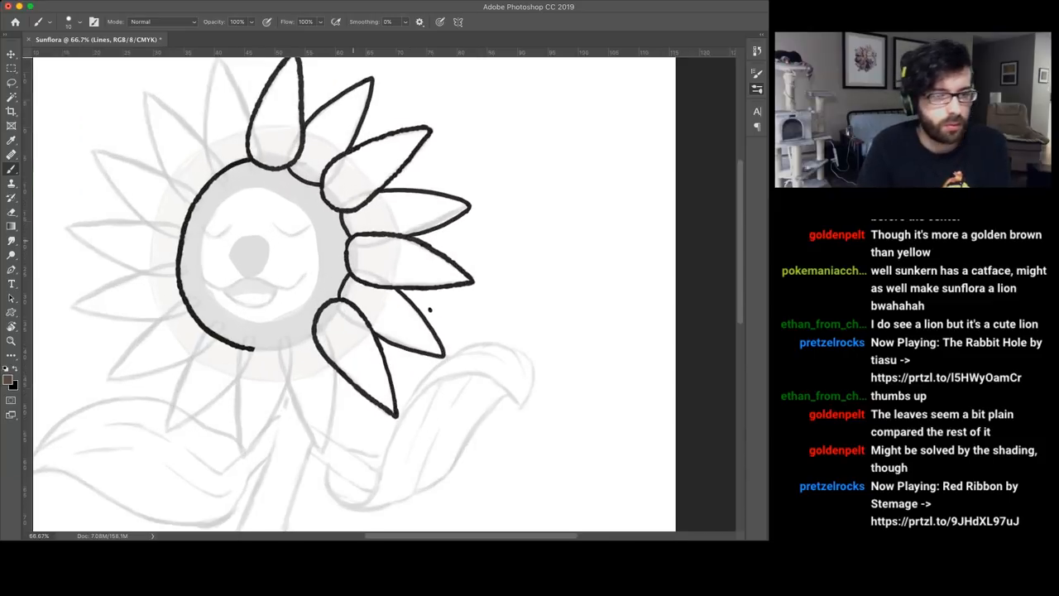
{"action": "scroll", "coordinate": [429, 309], "scroll_direction": "up", "scroll_amount": 2}
{"action": "scroll", "coordinate": [470, 315], "scroll_direction": "up", "scroll_amount": 2}
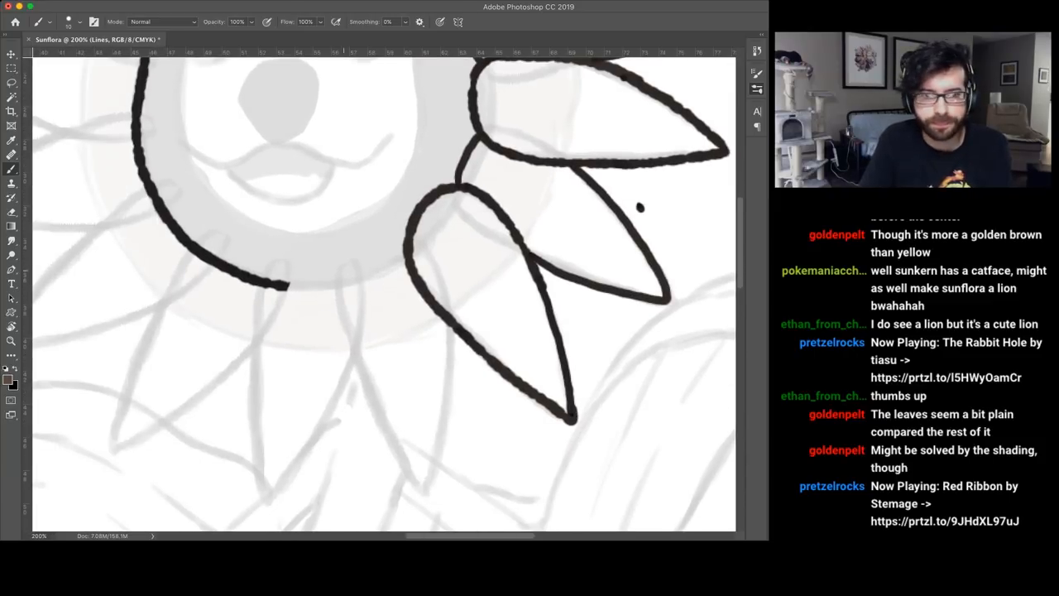
{"action": "scroll", "coordinate": [640, 208], "scroll_direction": "down", "scroll_amount": 4}
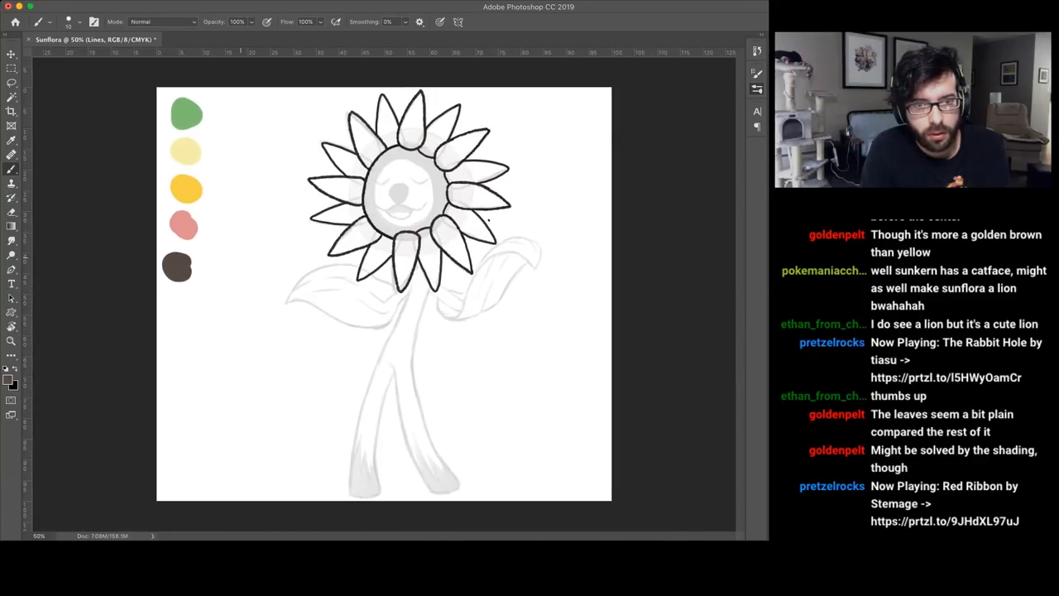
{"action": "scroll", "coordinate": [414, 281], "scroll_direction": "up", "scroll_amount": 1}
{"action": "scroll", "coordinate": [413, 282], "scroll_direction": "up", "scroll_amount": 2}
{"action": "scroll", "coordinate": [414, 282], "scroll_direction": "up", "scroll_amount": 2}
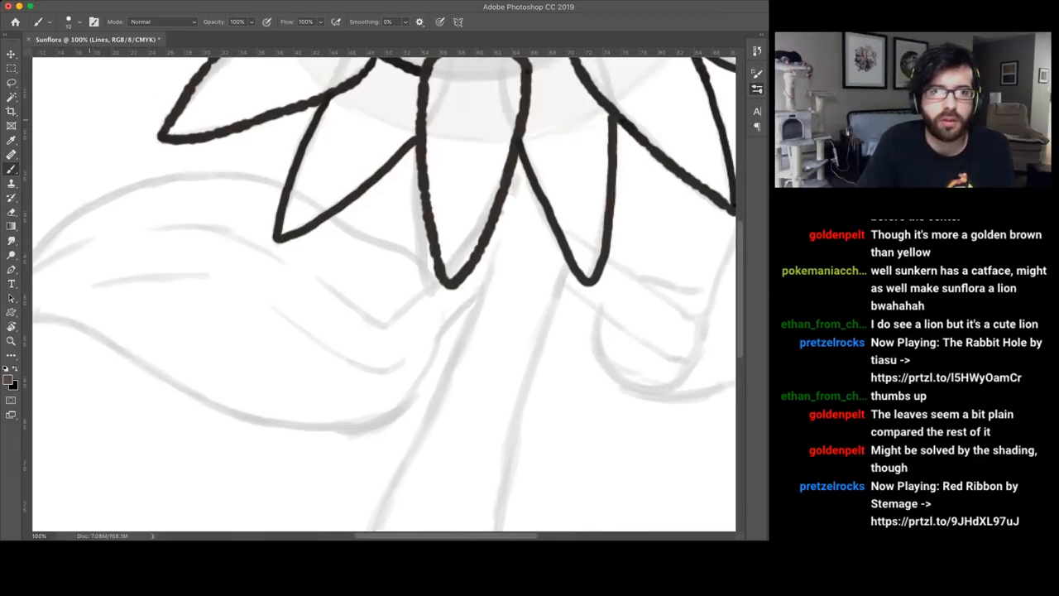
{"action": "scroll", "coordinate": [628, 245], "scroll_direction": "up", "scroll_amount": 1}
{"action": "scroll", "coordinate": [628, 245], "scroll_direction": "up", "scroll_amount": 5}
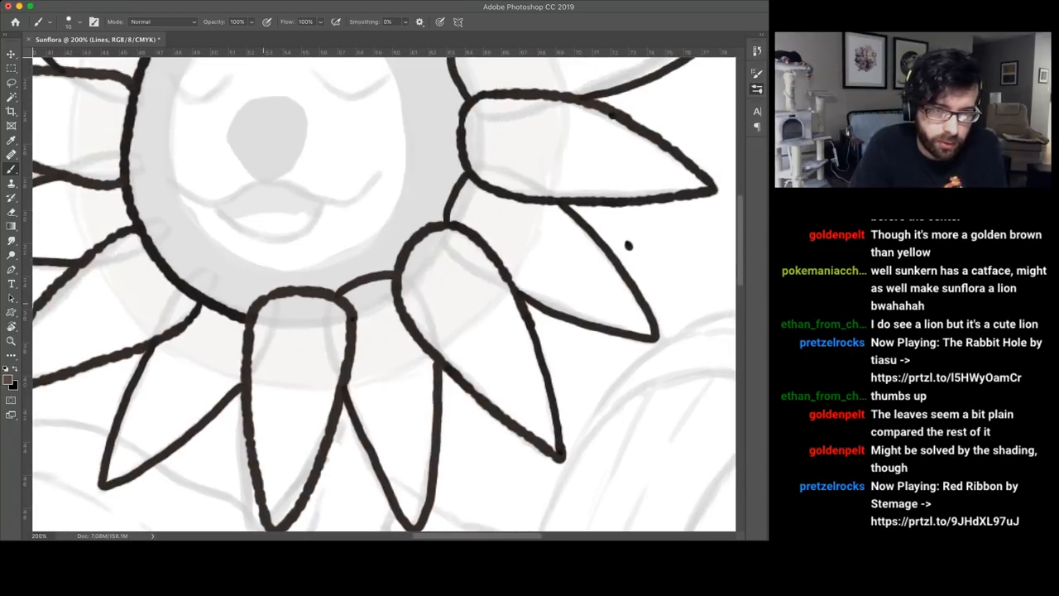
Step: Erase and redraw the outline across the petal tops
{"action": "mouse_move", "coordinate": [248, 318]}
{"action": "left_mouse_down"}
{"action": "mouse_move", "coordinate": [277, 294]}
{"action": "mouse_move", "coordinate": [389, 273]}
{"action": "left_mouse_up"}
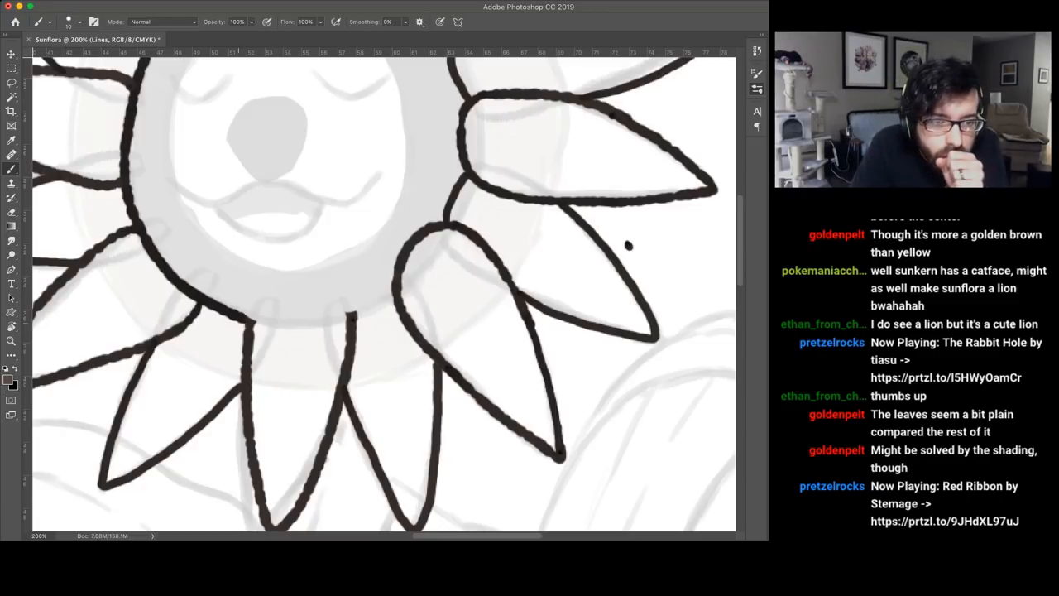
{"action": "left_click_drag", "start_coordinate": [248, 318], "coordinate": [355, 313]}
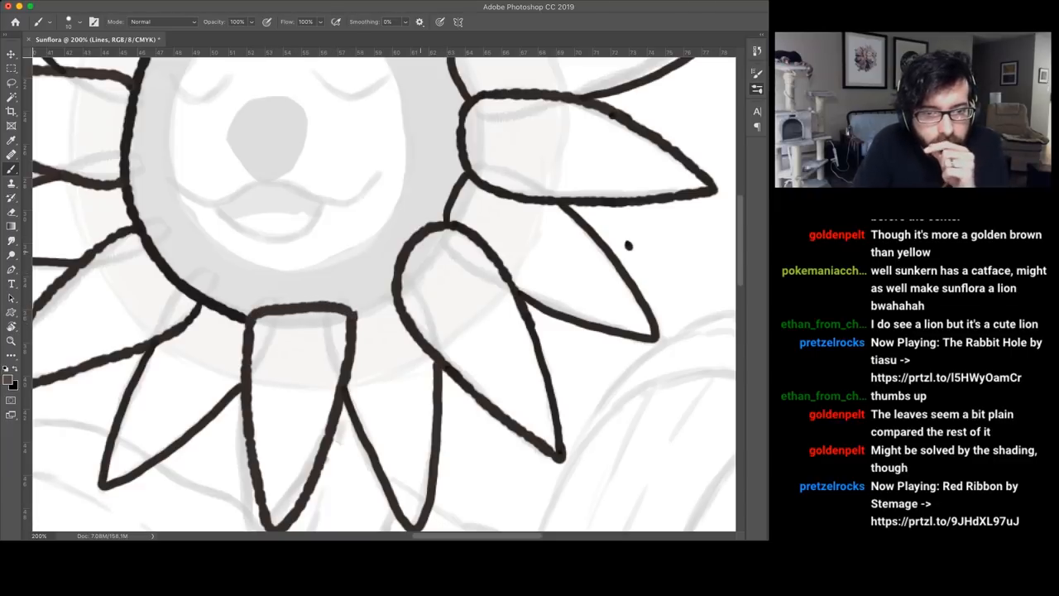
Step: Ink the mouth's lower lip curve, then hide the grey sketch beneath the line art
{"action": "key", "text": "ctrl+minus"}
{"action": "key", "text": "ctrl+minus"}
{"action": "key", "text": "ctrl+minus"}
{"action": "key", "text": "ctrl+minus"}
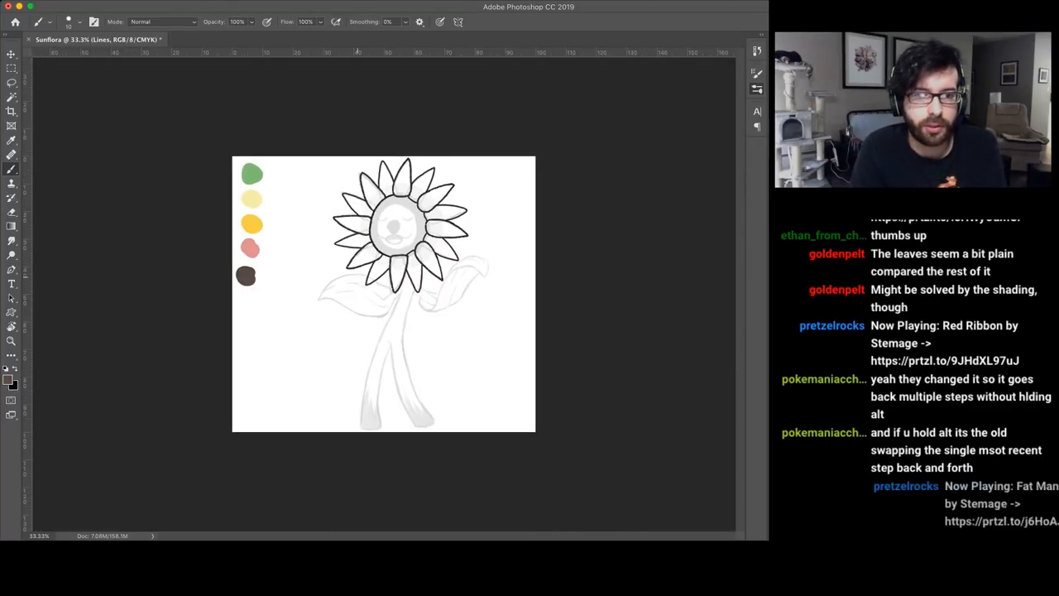
{"action": "key", "text": "ctrl+plus"}
{"action": "key", "text": "ctrl+plus"}
{"action": "key", "text": "ctrl+plus"}
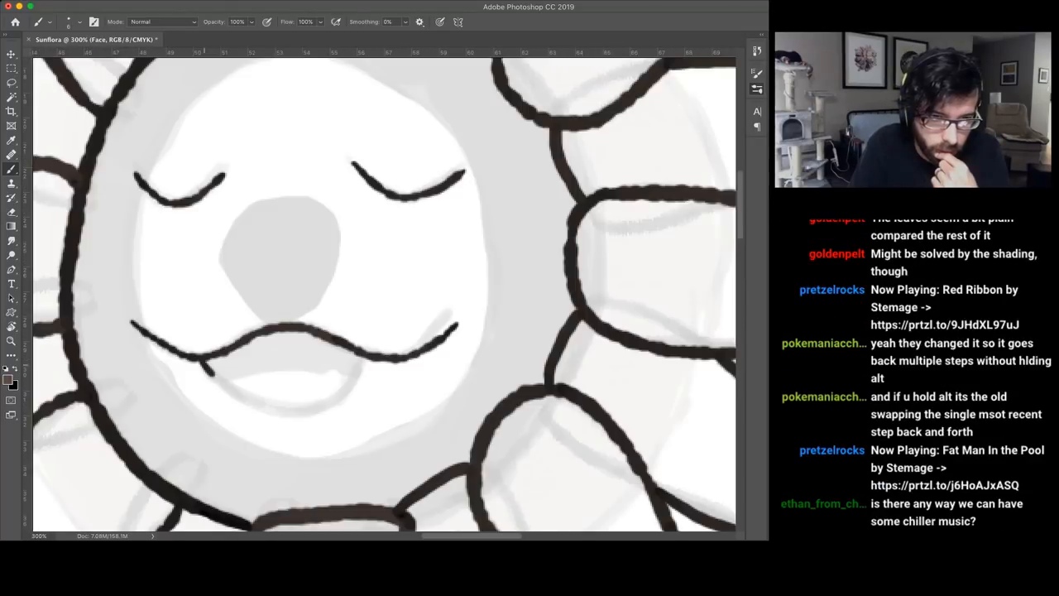
{"action": "mouse_move", "coordinate": [214, 374]}
{"action": "left_mouse_down"}
{"action": "mouse_move", "coordinate": [281, 414]}
{"action": "mouse_move", "coordinate": [317, 410]}
{"action": "mouse_move", "coordinate": [370, 360]}
{"action": "left_mouse_up"}
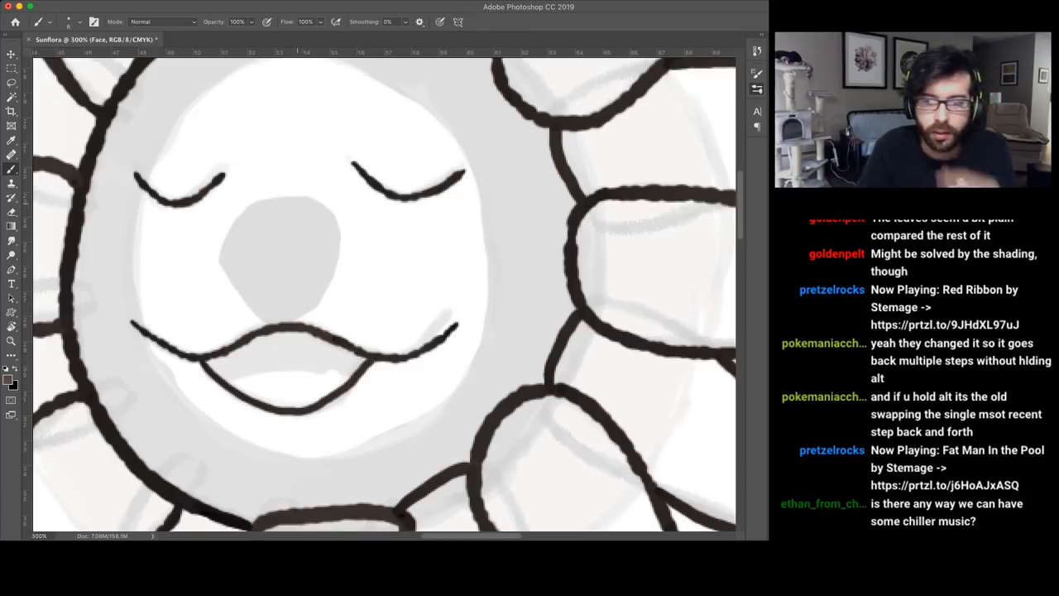
{"action": "key", "text": "ctrl+0"}
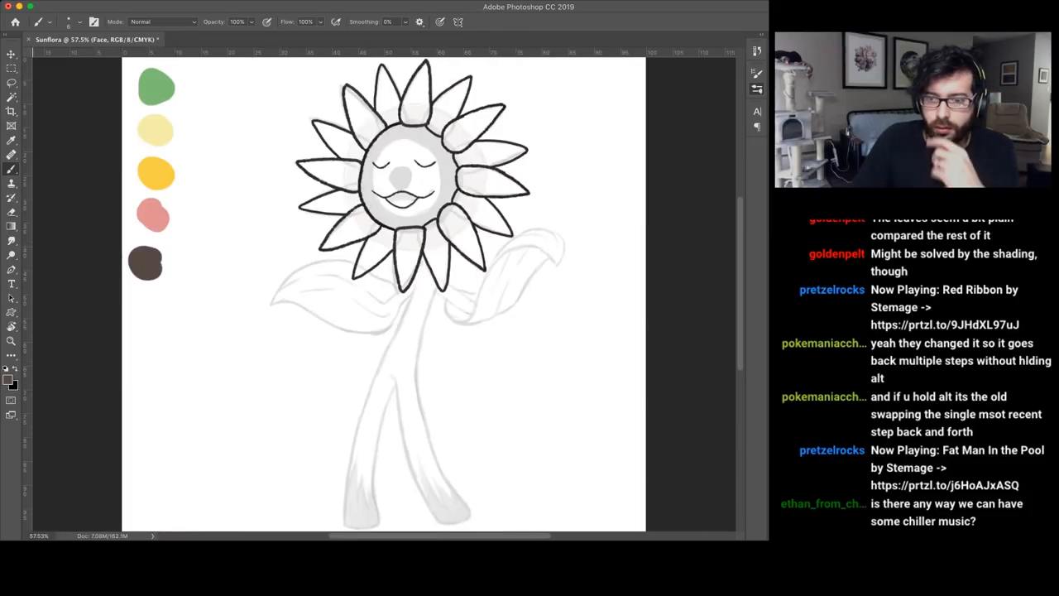
{"action": "key", "text": "ctrl+comma"}
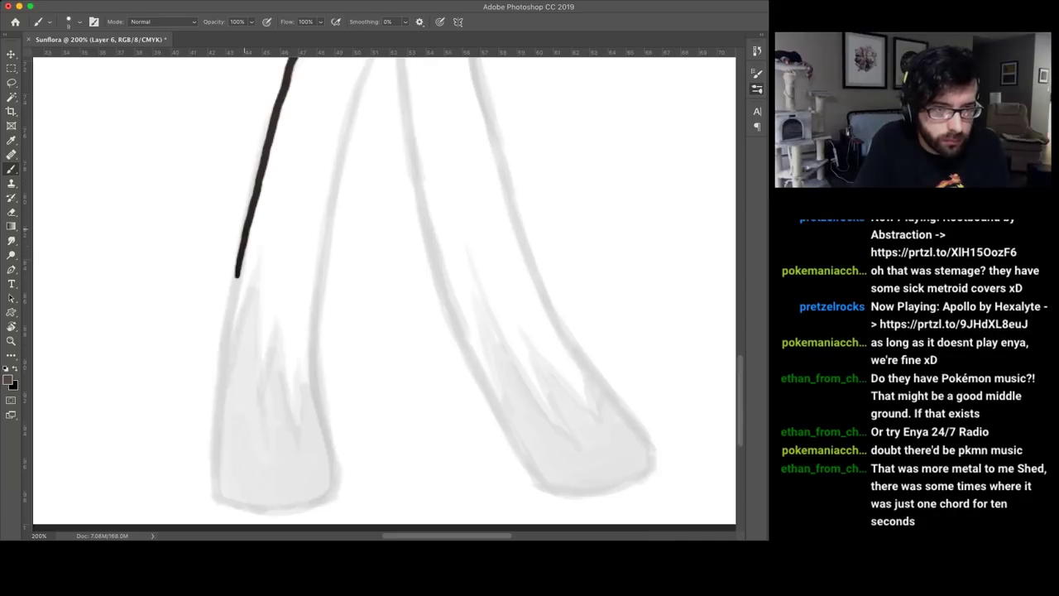
Step: Outline the left stem-leg's outer and inner edges in black down to the foot
{"action": "mouse_move", "coordinate": [237, 276]}
{"action": "left_mouse_down"}
{"action": "mouse_move", "coordinate": [210, 416]}
{"action": "mouse_move", "coordinate": [211, 501]}
{"action": "mouse_move", "coordinate": [289, 513]}
{"action": "mouse_move", "coordinate": [343, 493]}
{"action": "left_mouse_up"}
{"action": "key", "text": "ctrl+z"}
{"action": "key", "text": "ctrl+z"}
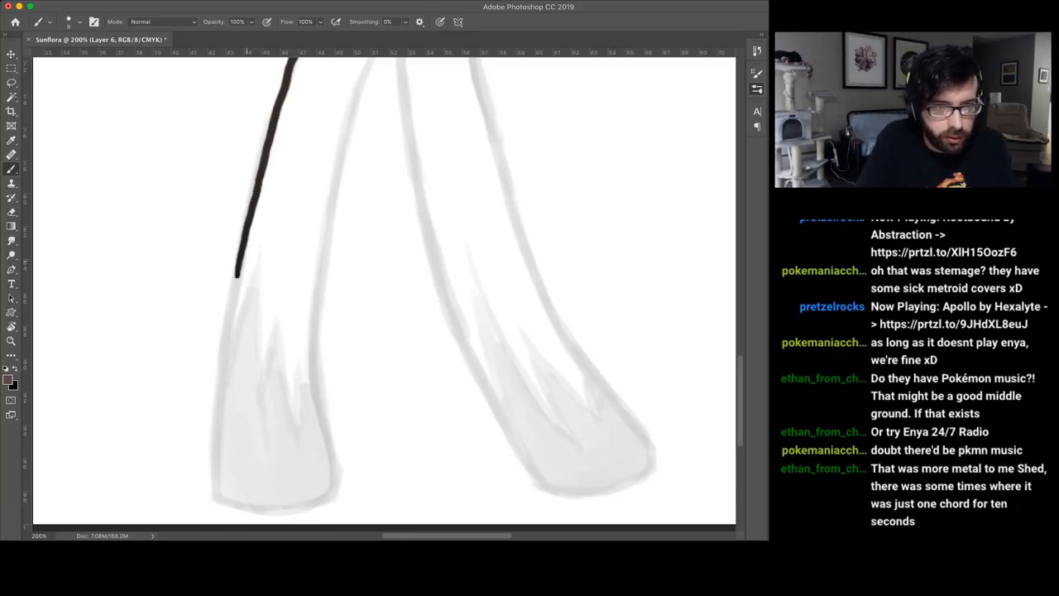
{"action": "mouse_move", "coordinate": [237, 276]}
{"action": "left_mouse_down"}
{"action": "mouse_move", "coordinate": [205, 372]}
{"action": "mouse_move", "coordinate": [198, 501]}
{"action": "mouse_move", "coordinate": [318, 508]}
{"action": "mouse_move", "coordinate": [361, 496]}
{"action": "left_mouse_up"}
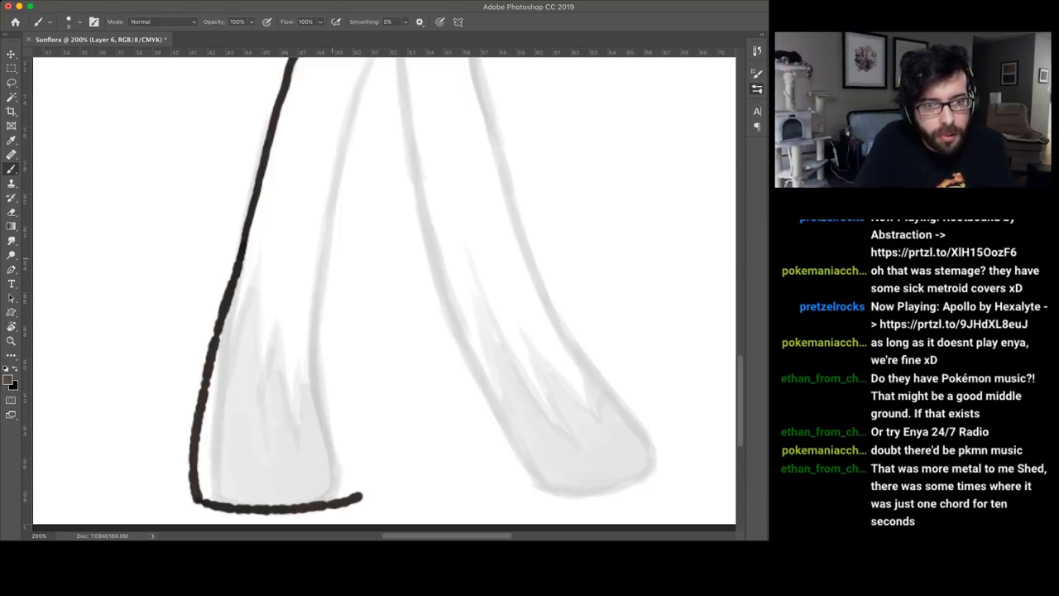
{"action": "mouse_move", "coordinate": [329, 225]}
{"action": "left_mouse_down"}
{"action": "mouse_move", "coordinate": [322, 355]}
{"action": "mouse_move", "coordinate": [361, 497]}
{"action": "left_mouse_up"}
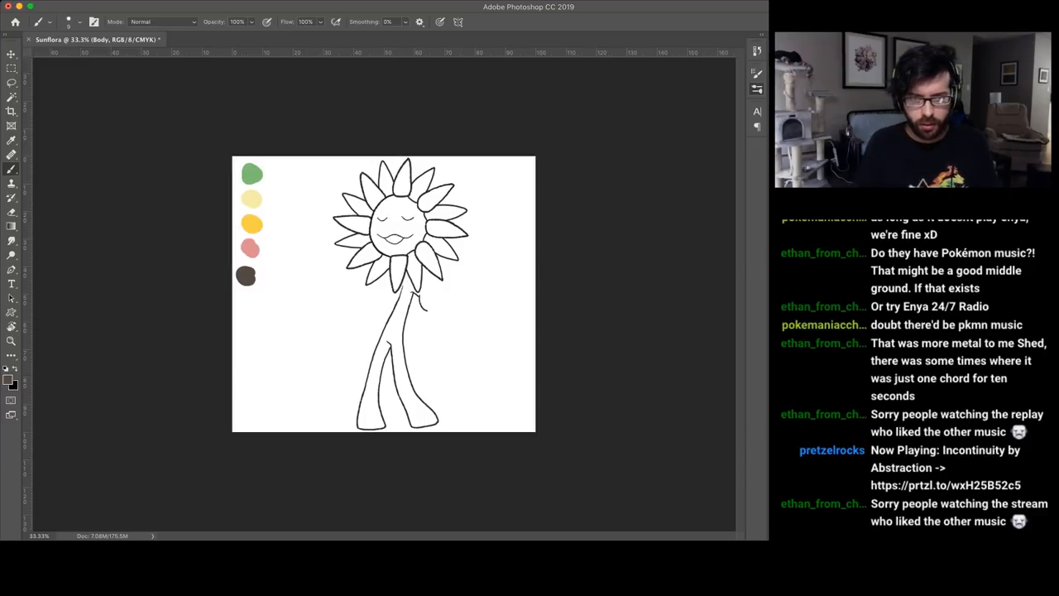
Step: Redraw the left leaf's tip outline after undoing a bad stroke
{"action": "key", "text": "ctrl+plus"}
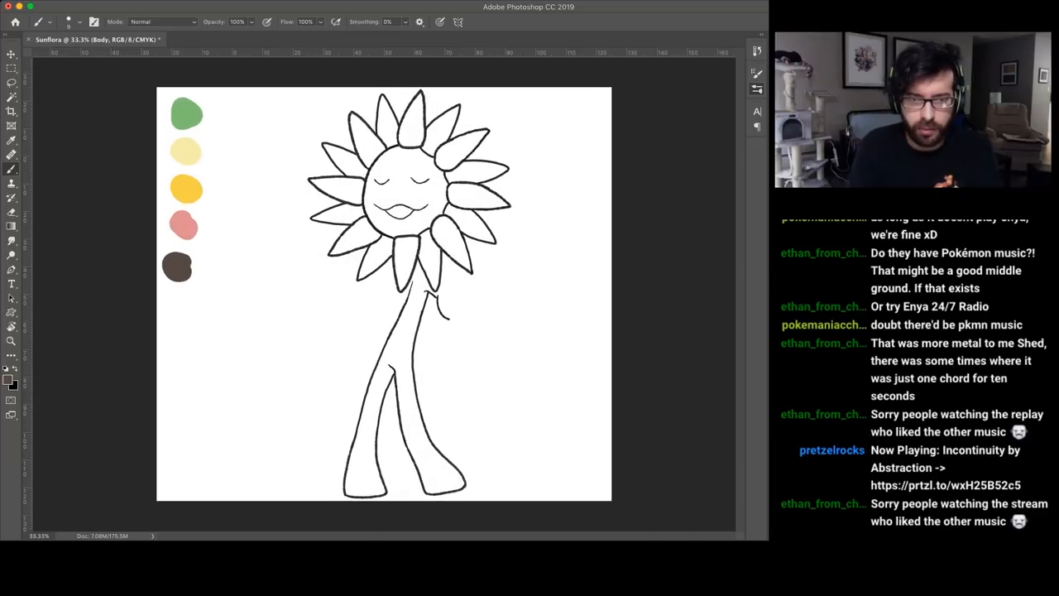
{"action": "key", "text": "ctrl+plus"}
{"action": "key", "text": "ctrl+plus"}
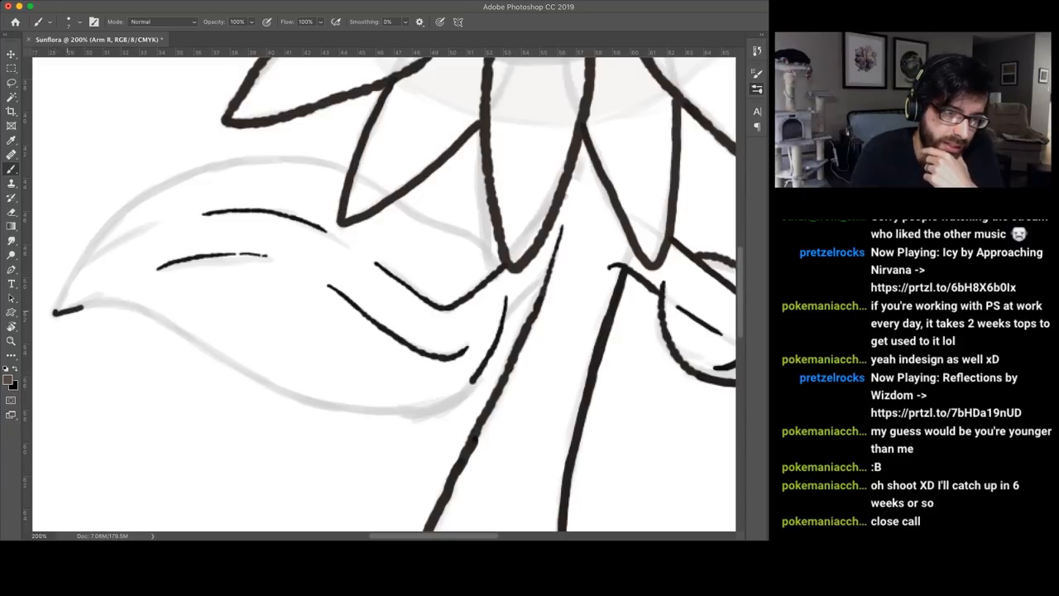
{"action": "left_click_drag", "start_coordinate": [83, 309], "coordinate": [135, 306]}
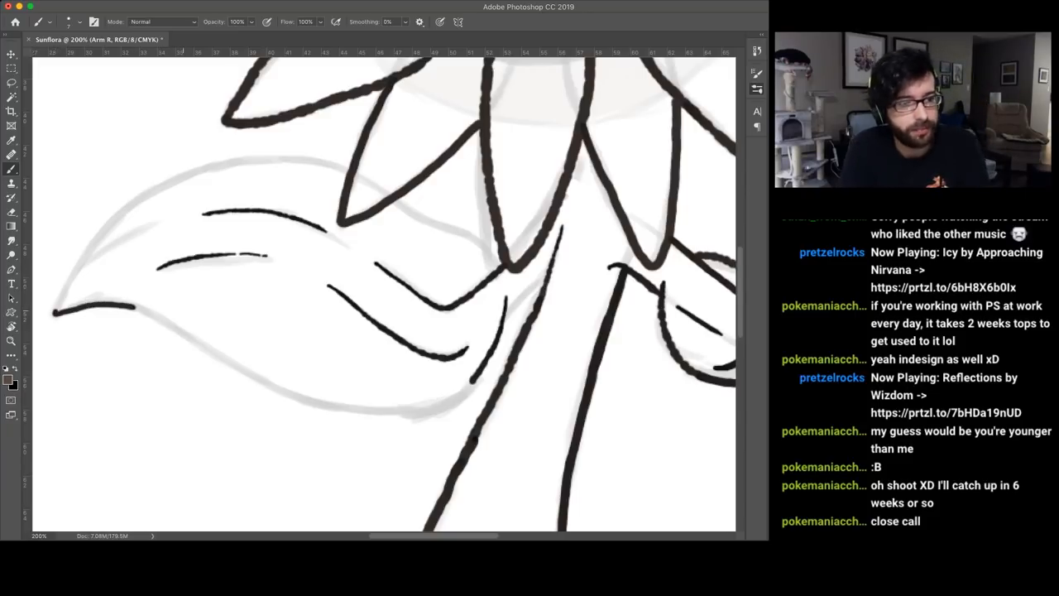
{"action": "key", "text": "ctrl+z"}
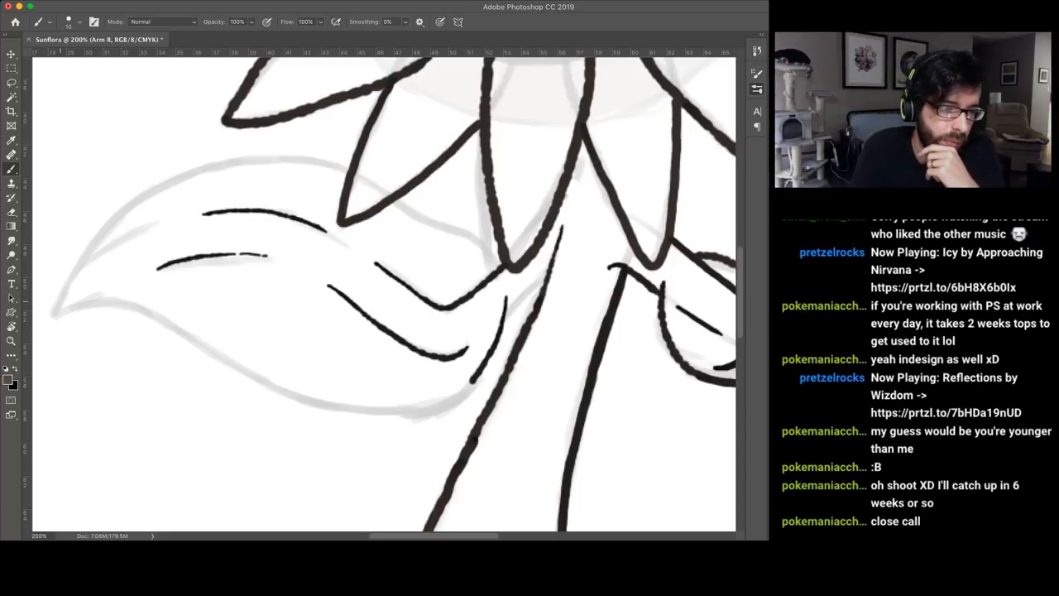
{"action": "mouse_move", "coordinate": [51, 299]}
{"action": "left_mouse_down"}
{"action": "mouse_move", "coordinate": [62, 318]}
{"action": "mouse_move", "coordinate": [131, 309]}
{"action": "mouse_move", "coordinate": [281, 395]}
{"action": "mouse_move", "coordinate": [341, 407]}
{"action": "left_mouse_up"}
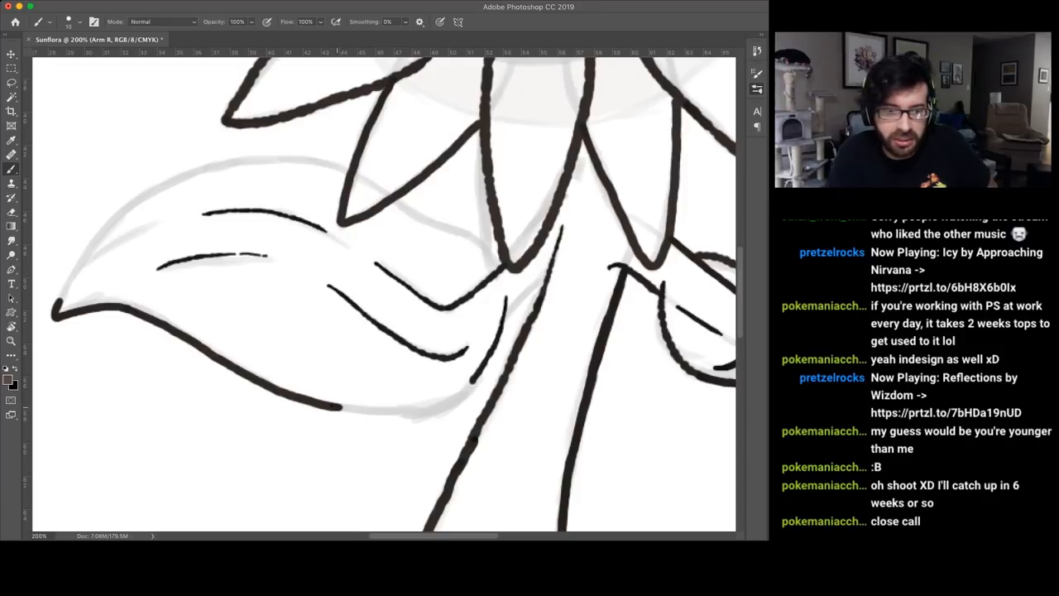
Step: Extend the left leaf's lower outline further along the sketch
{"action": "left_click_drag", "start_coordinate": [331, 404], "coordinate": [359, 408]}
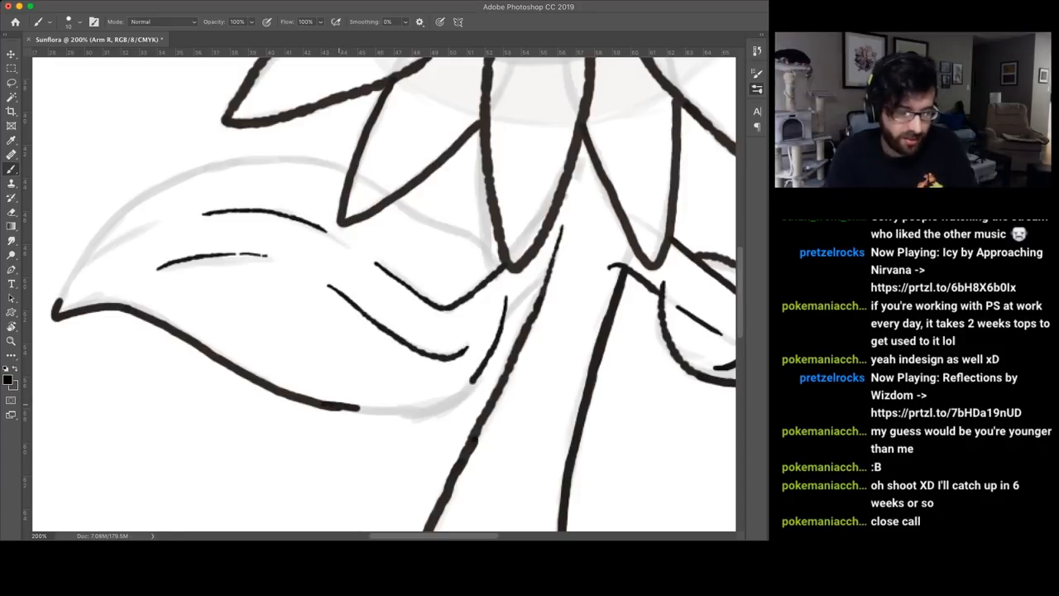
{"action": "key", "text": "ctrl+0"}
{"action": "key", "text": "ctrl+minus"}
{"action": "key", "text": "ctrl+minus"}
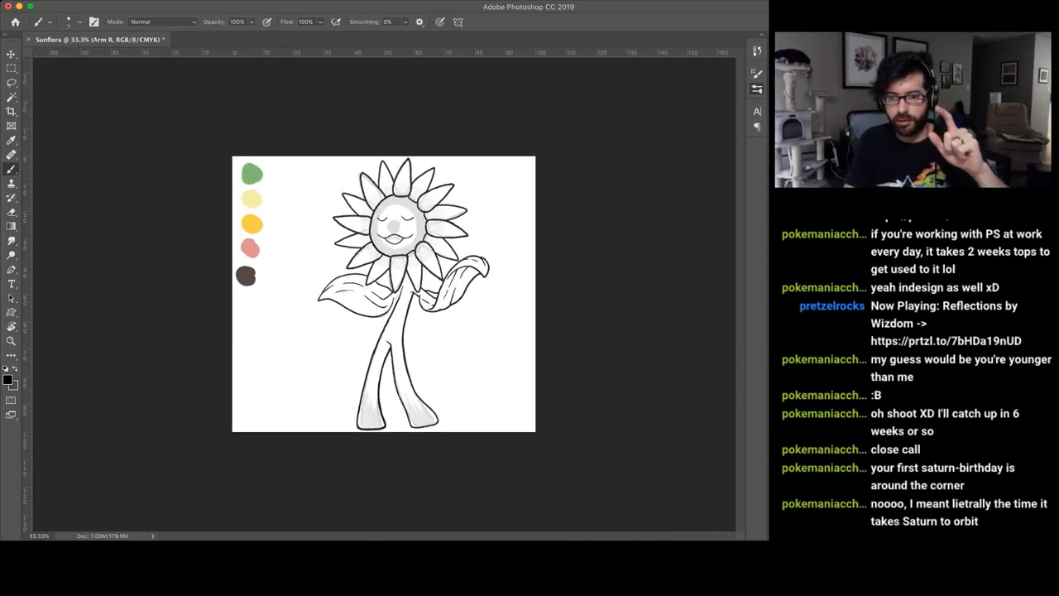
Step: Hide the grey sketch shading and switch to the Lines layer to reveal the flat colours
{"action": "key", "text": "Delete"}
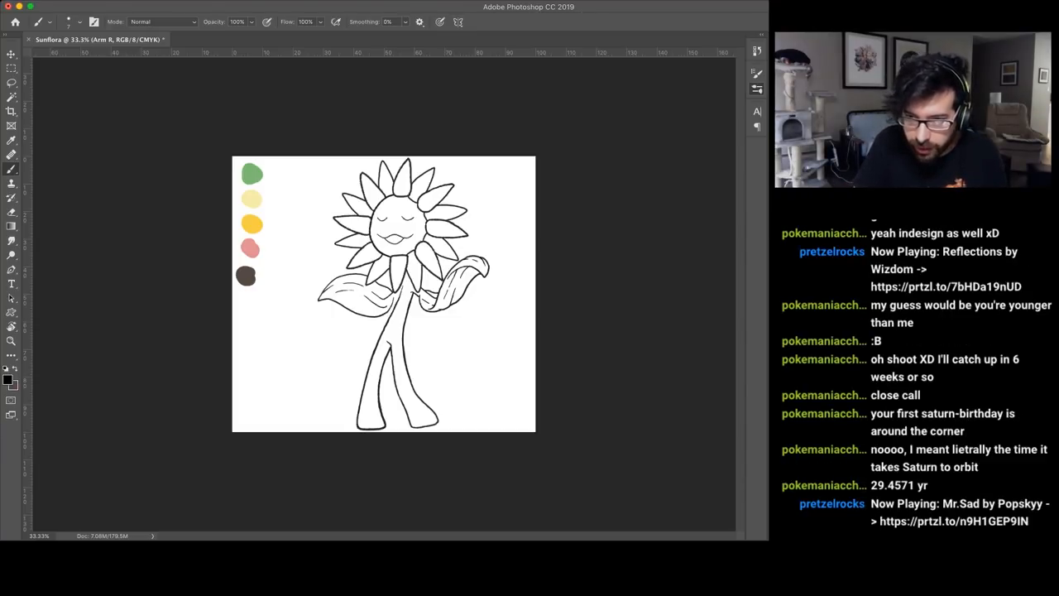
{"action": "key", "text": "ctrl+plus"}
{"action": "key", "text": "ctrl+plus"}
{"action": "key", "text": "ctrl+plus"}
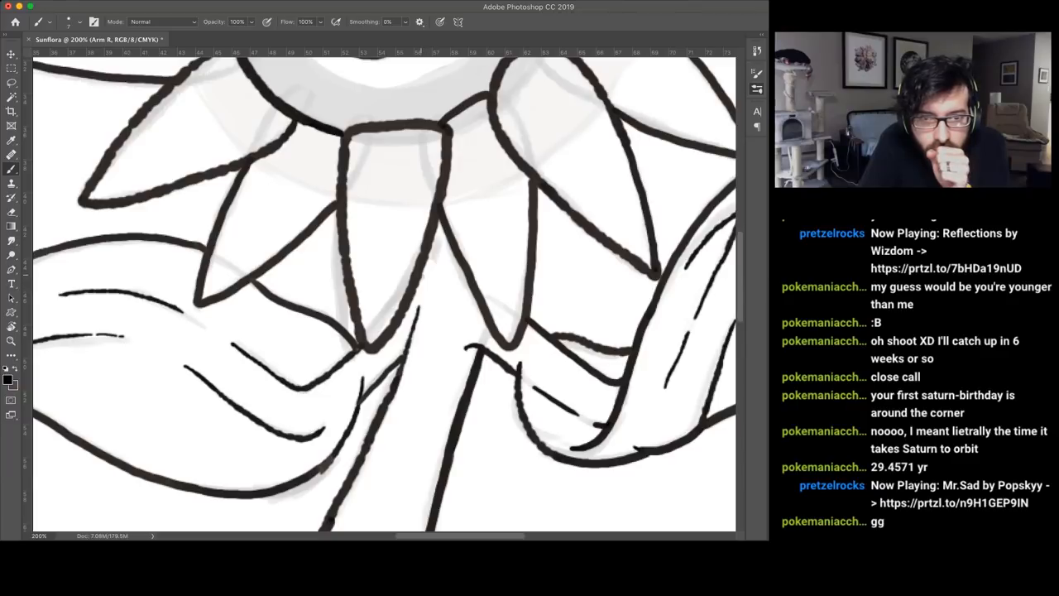
{"action": "left_click_drag", "start_coordinate": [425, 273], "coordinate": [445, 252]}
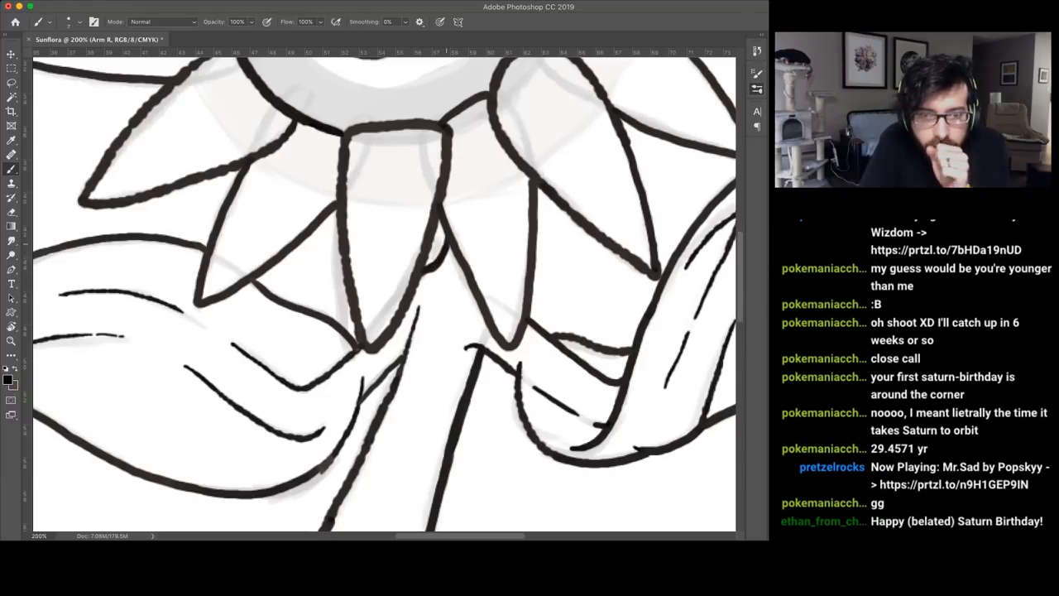
{"action": "key", "text": "ctrl+minus"}
{"action": "key", "text": "ctrl+minus"}
{"action": "key", "text": "ctrl+minus"}
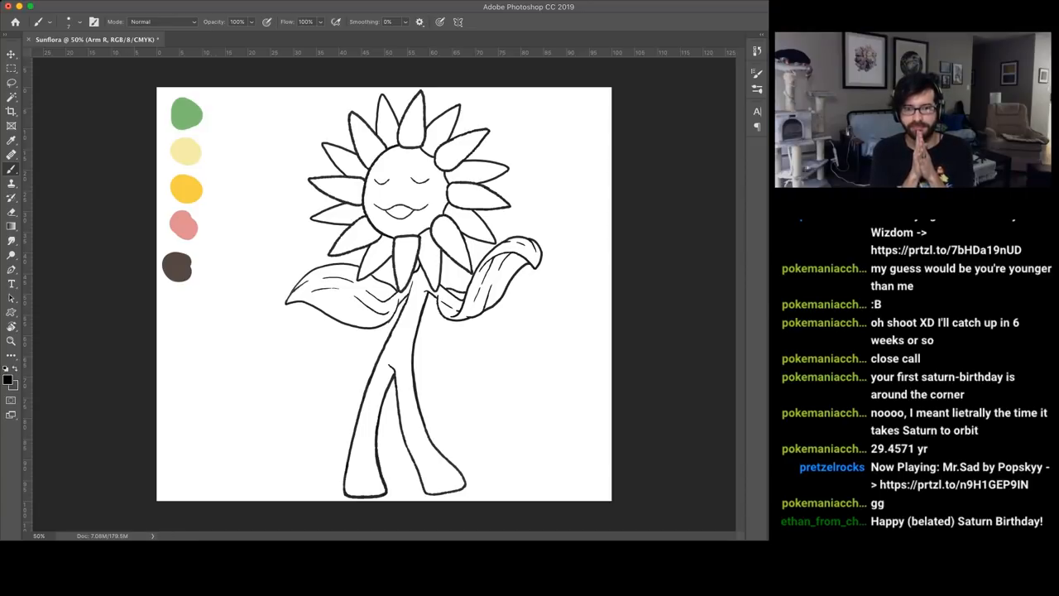
{"action": "key", "text": "alt+bracketleft"}
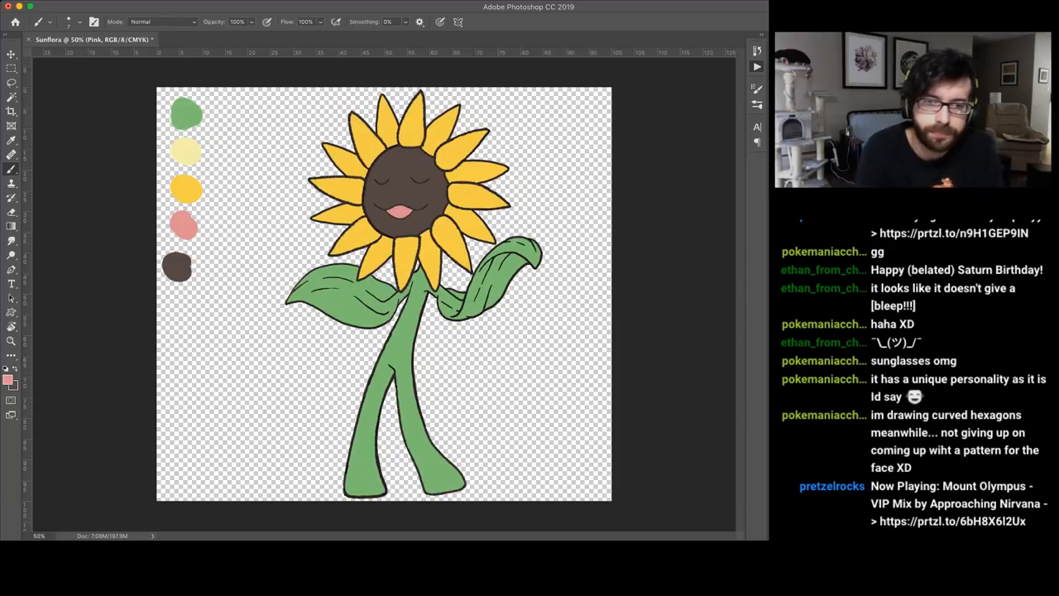
Step: Paint brown streaks down the left leg and along its lower right edge with a larger brush
{"action": "key", "text": "ctrl+minus"}
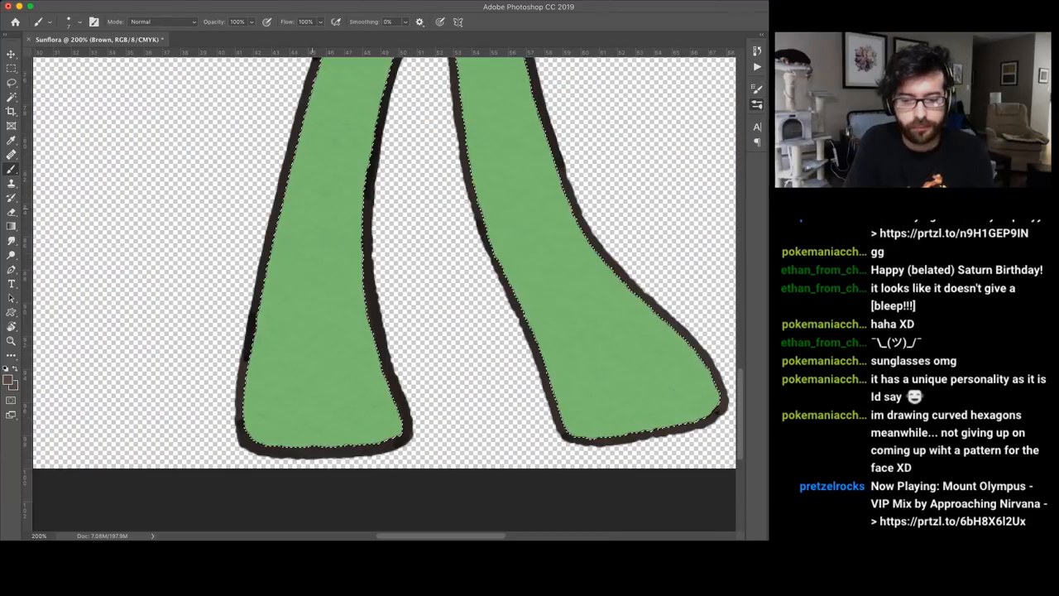
{"action": "key", "text": "bracketright"}
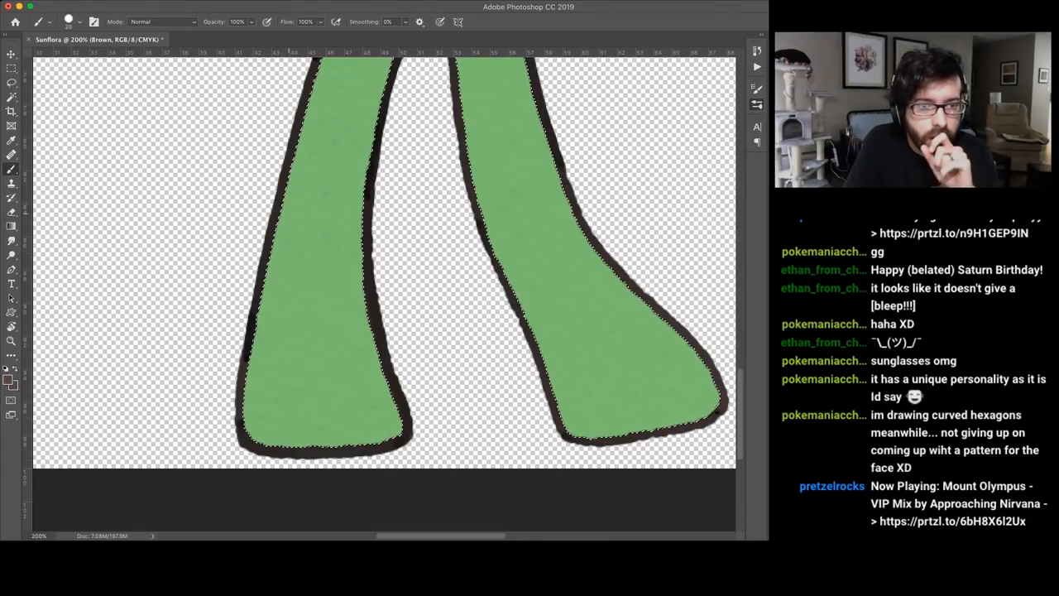
{"action": "left_click_drag", "start_coordinate": [312, 160], "coordinate": [268, 408]}
{"action": "left_click_drag", "start_coordinate": [271, 260], "coordinate": [267, 288]}
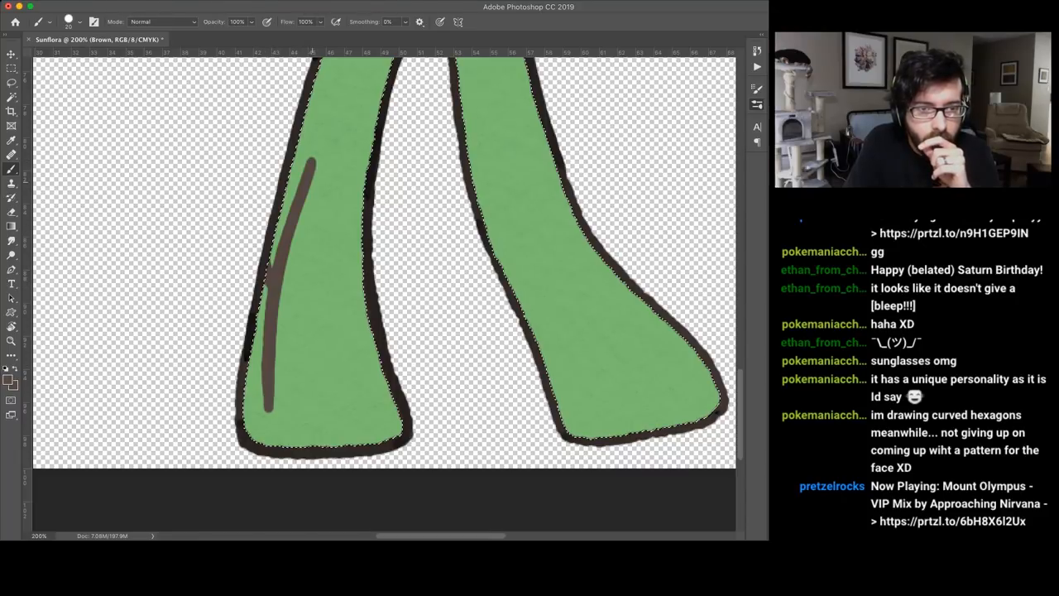
{"action": "mouse_move", "coordinate": [313, 163]}
{"action": "left_mouse_down"}
{"action": "mouse_move", "coordinate": [308, 372]}
{"action": "mouse_move", "coordinate": [333, 279]}
{"action": "mouse_move", "coordinate": [358, 399]}
{"action": "left_mouse_up"}
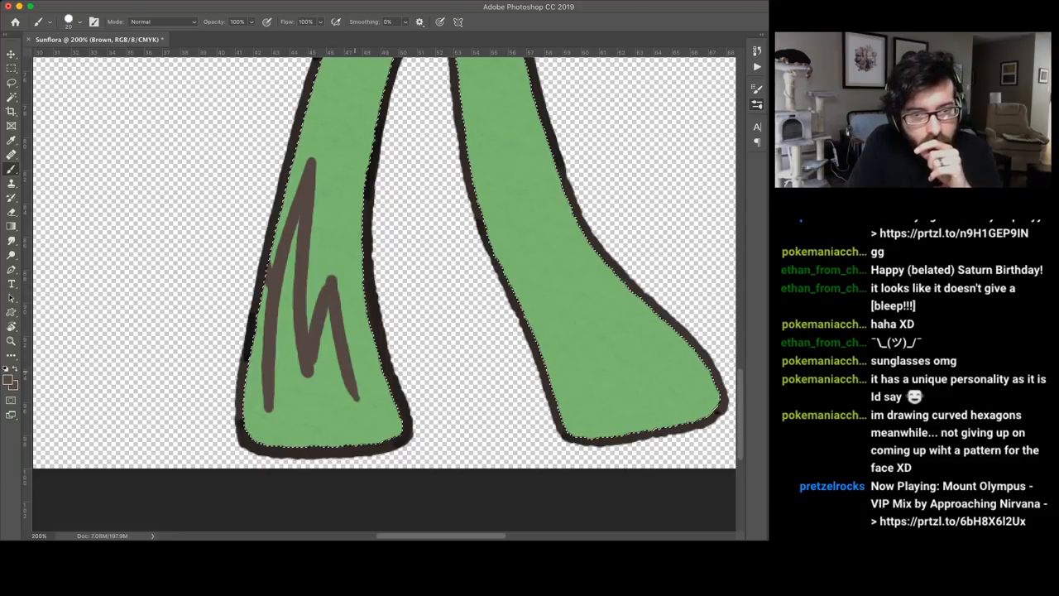
{"action": "left_click_drag", "start_coordinate": [356, 249], "coordinate": [364, 364]}
{"action": "left_click_drag", "start_coordinate": [364, 314], "coordinate": [372, 422]}
{"action": "mouse_move", "coordinate": [360, 343]}
{"action": "left_mouse_down"}
{"action": "mouse_move", "coordinate": [400, 435]}
{"action": "mouse_move", "coordinate": [327, 441]}
{"action": "left_mouse_up"}
{"action": "left_click_drag", "start_coordinate": [356, 414], "coordinate": [343, 439]}
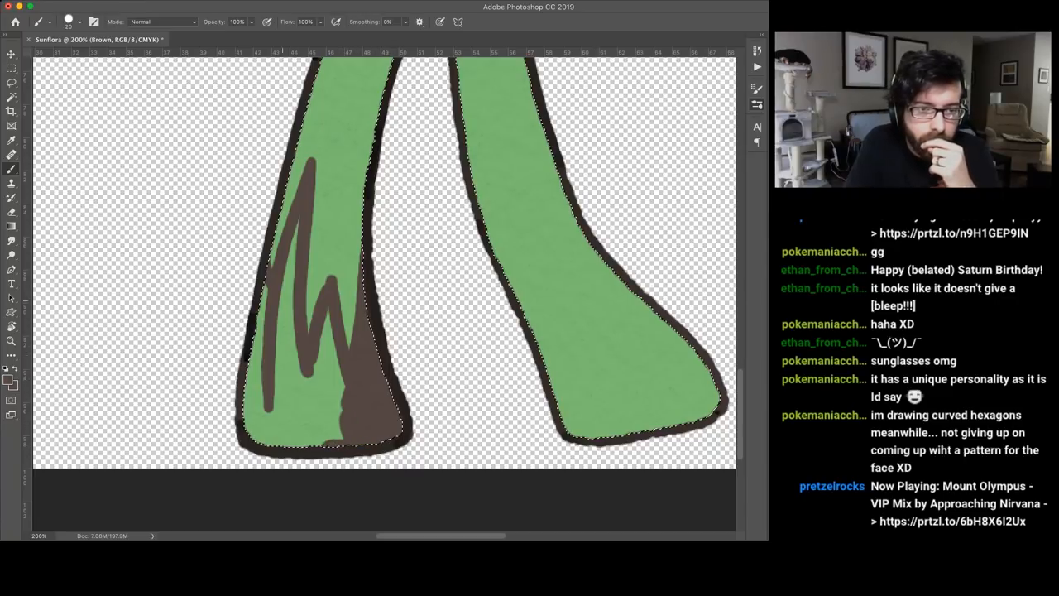
Step: Widen the brown streaks and cover the remaining green patches on the left foot
{"action": "left_click_drag", "start_coordinate": [291, 220], "coordinate": [283, 414]}
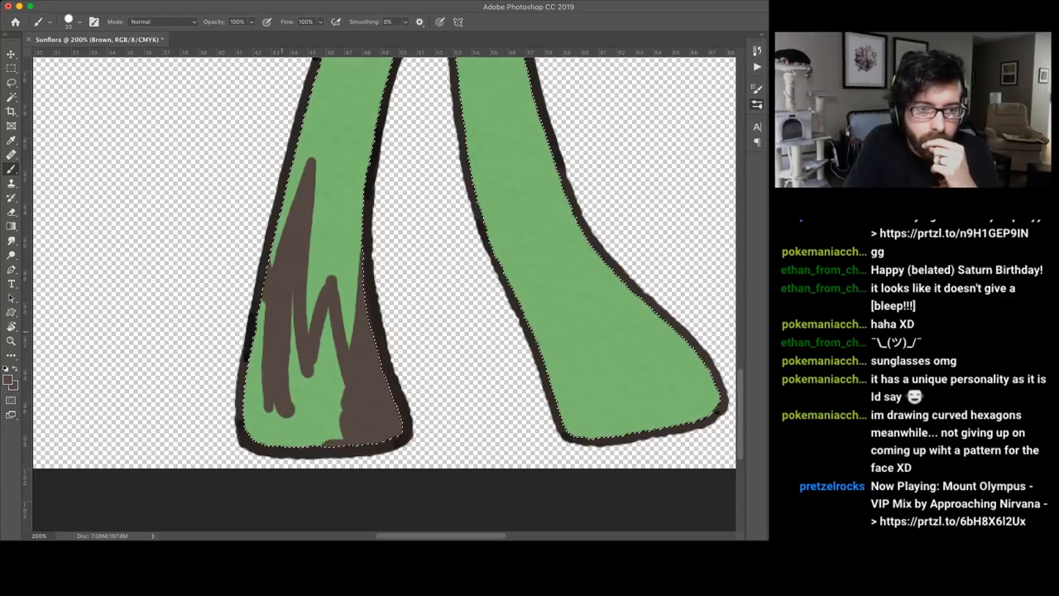
{"action": "left_click_drag", "start_coordinate": [315, 298], "coordinate": [308, 418]}
{"action": "left_click_drag", "start_coordinate": [316, 373], "coordinate": [318, 398]}
{"action": "mouse_move", "coordinate": [323, 319]}
{"action": "left_mouse_down"}
{"action": "mouse_move", "coordinate": [339, 417]}
{"action": "mouse_move", "coordinate": [327, 438]}
{"action": "mouse_move", "coordinate": [283, 445]}
{"action": "left_mouse_up"}
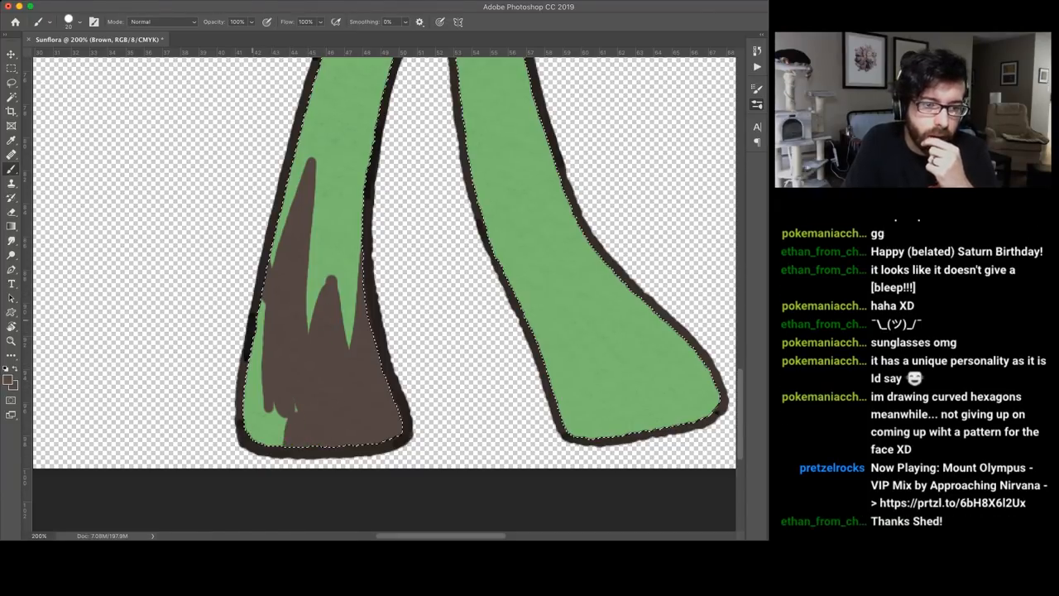
{"action": "left_click_drag", "start_coordinate": [248, 299], "coordinate": [257, 443]}
{"action": "left_click_drag", "start_coordinate": [265, 331], "coordinate": [296, 407]}
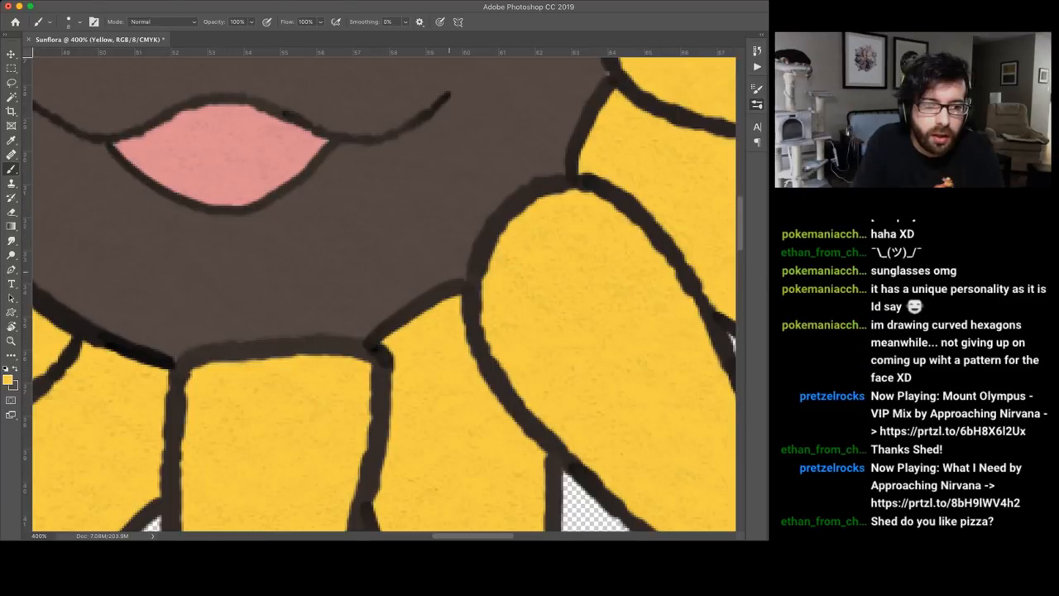
{"action": "scroll", "coordinate": [384, 294], "scroll_direction": "right", "scroll_amount": 5}
{"action": "scroll", "coordinate": [384, 294], "scroll_direction": "up", "scroll_amount": 4}
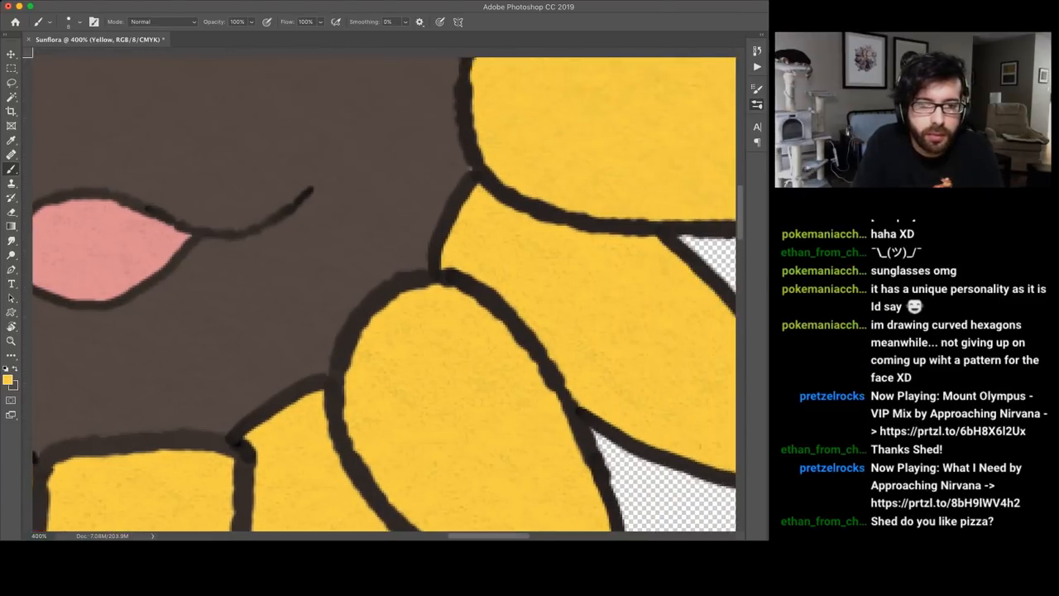
{"action": "scroll", "coordinate": [384, 294], "scroll_direction": "up", "scroll_amount": 5}
{"action": "scroll", "coordinate": [384, 294], "scroll_direction": "right", "scroll_amount": 2}
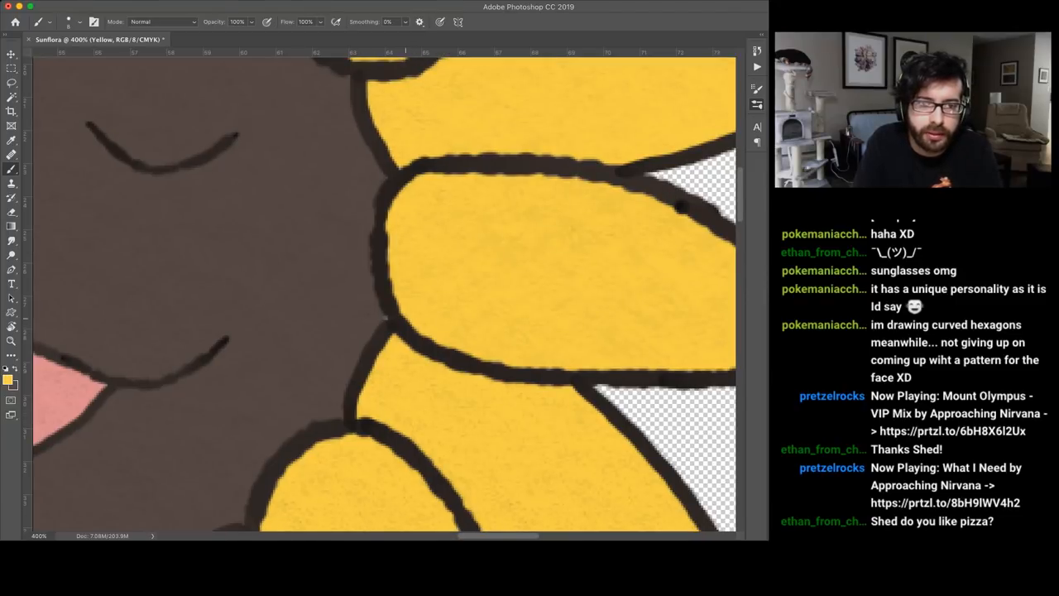
{"action": "scroll", "coordinate": [384, 294], "scroll_direction": "up", "scroll_amount": 3}
{"action": "scroll", "coordinate": [384, 294], "scroll_direction": "up", "scroll_amount": 3}
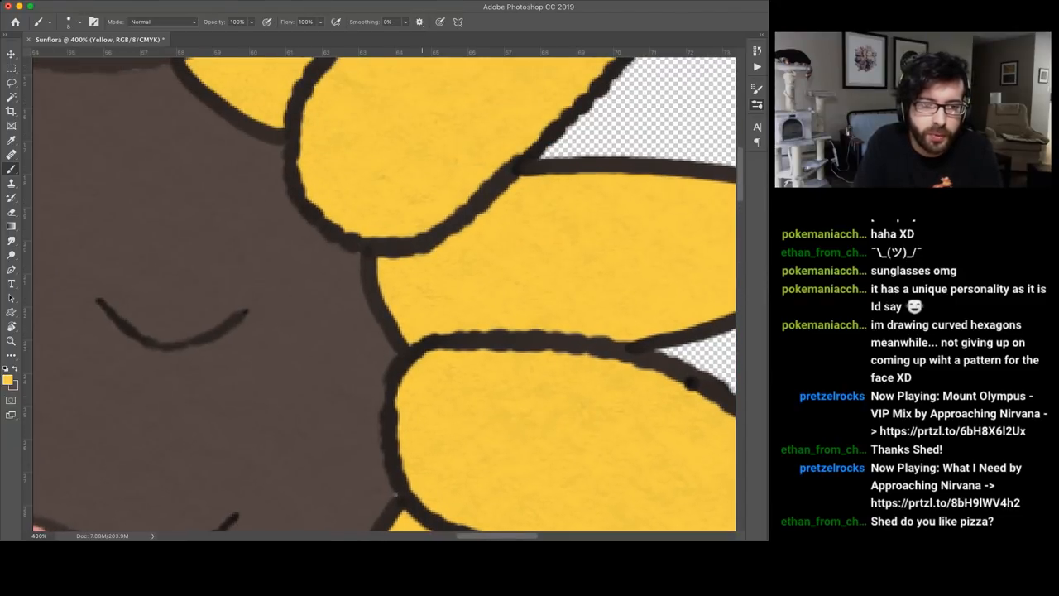
{"action": "scroll", "coordinate": [384, 294], "scroll_direction": "up", "scroll_amount": 3}
{"action": "scroll", "coordinate": [384, 294], "scroll_direction": "up", "scroll_amount": 3}
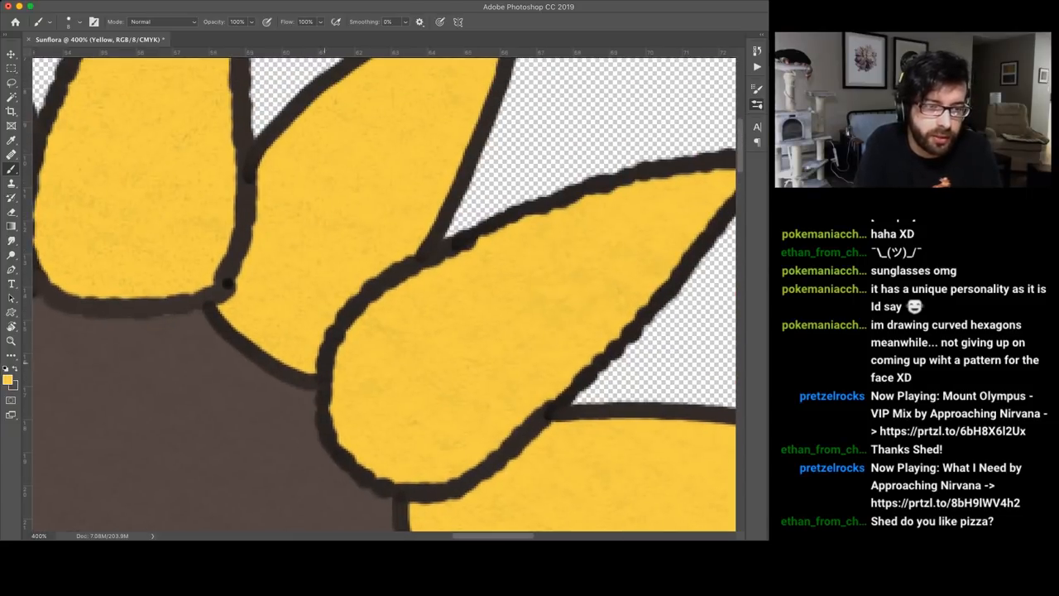
{"action": "scroll", "coordinate": [384, 294], "scroll_direction": "left", "scroll_amount": 2}
{"action": "scroll", "coordinate": [384, 294], "scroll_direction": "up", "scroll_amount": 1}
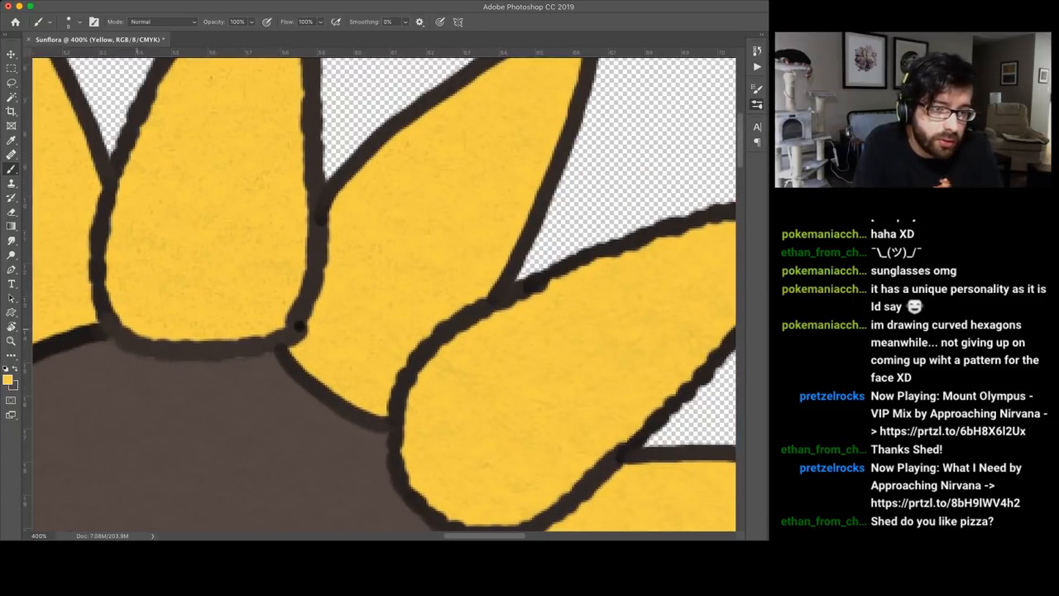
{"action": "scroll", "coordinate": [384, 294], "scroll_direction": "left", "scroll_amount": 2}
{"action": "scroll", "coordinate": [385, 294], "scroll_direction": "left", "scroll_amount": 2}
{"action": "scroll", "coordinate": [384, 294], "scroll_direction": "up", "scroll_amount": 1}
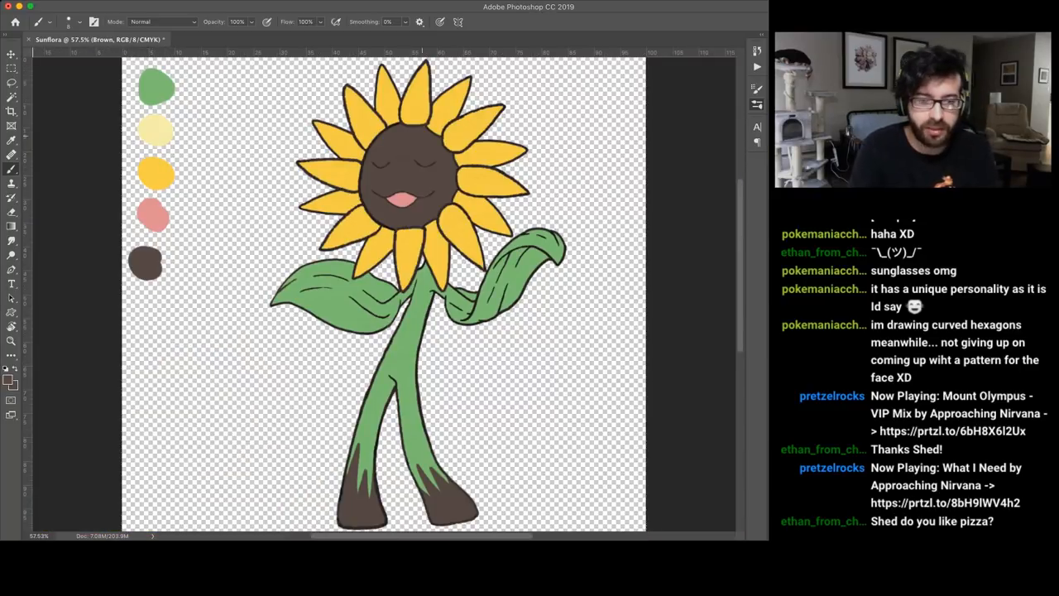
{"action": "scroll", "coordinate": [448, 181], "scroll_direction": "up", "scroll_amount": 5}
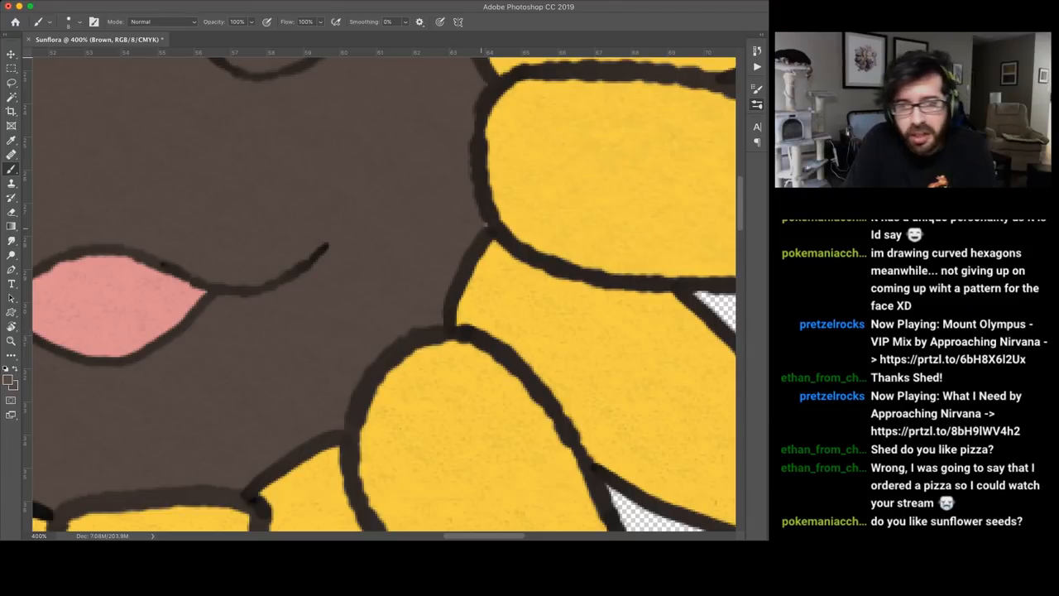
{"action": "scroll", "coordinate": [381, 294], "scroll_direction": "up", "scroll_amount": 3}
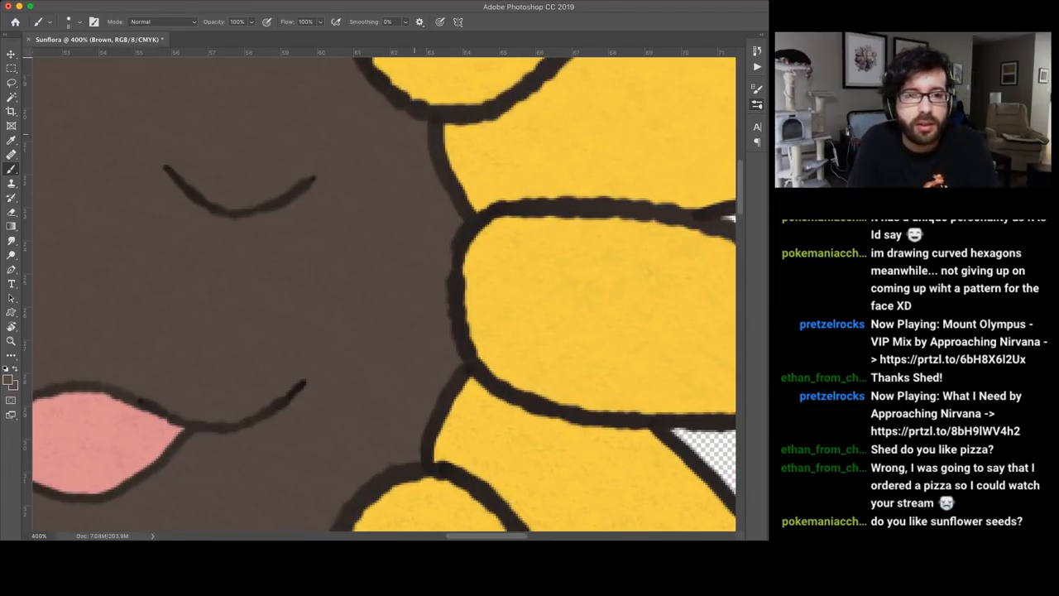
{"action": "scroll", "coordinate": [381, 294], "scroll_direction": "up", "scroll_amount": 4}
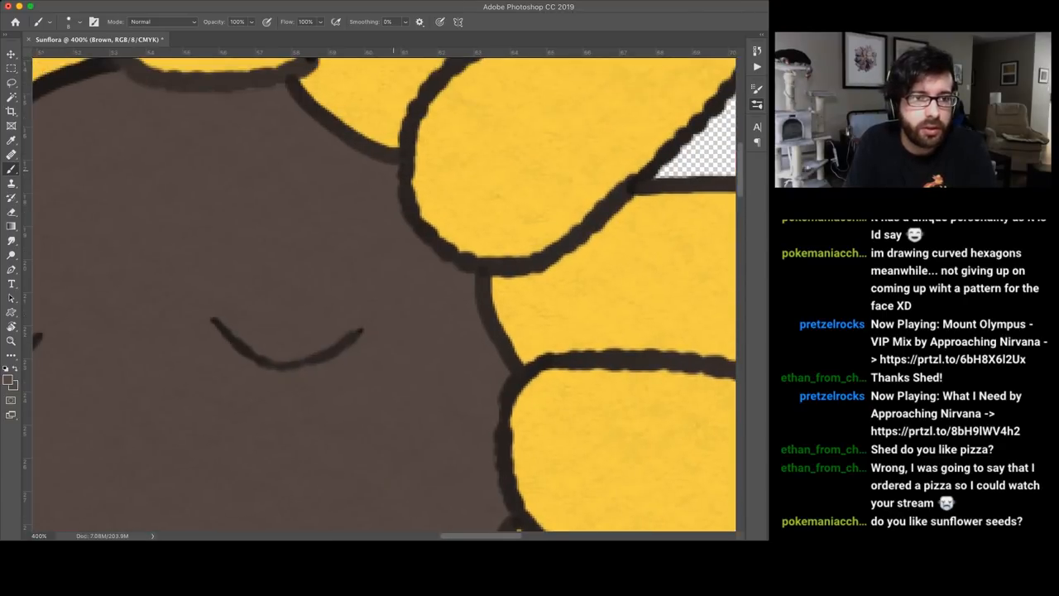
{"action": "scroll", "coordinate": [380, 294], "scroll_direction": "up", "scroll_amount": 3}
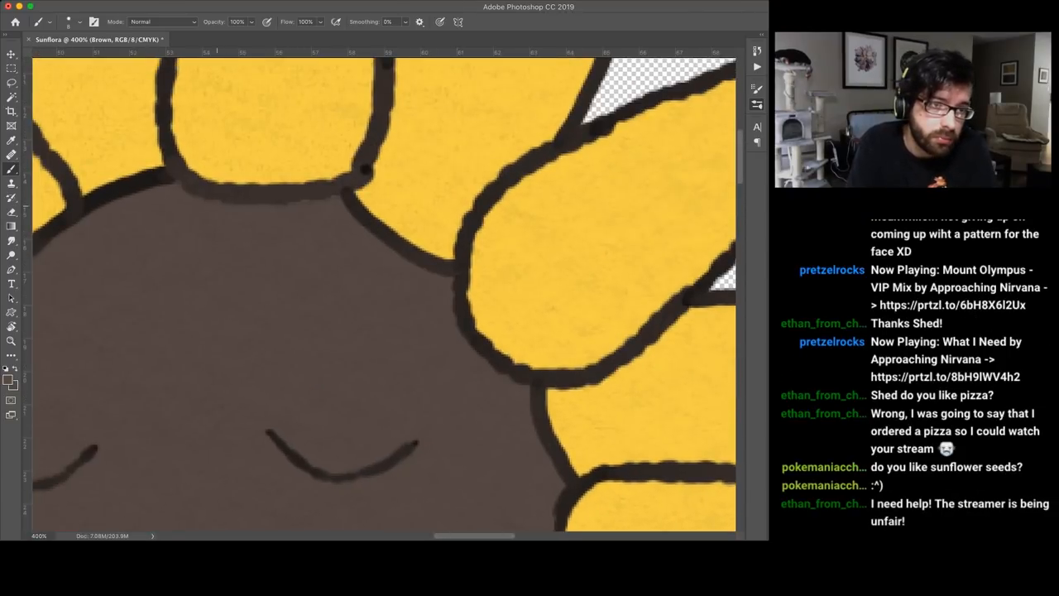
{"action": "scroll", "coordinate": [381, 294], "scroll_direction": "down", "scroll_amount": 7}
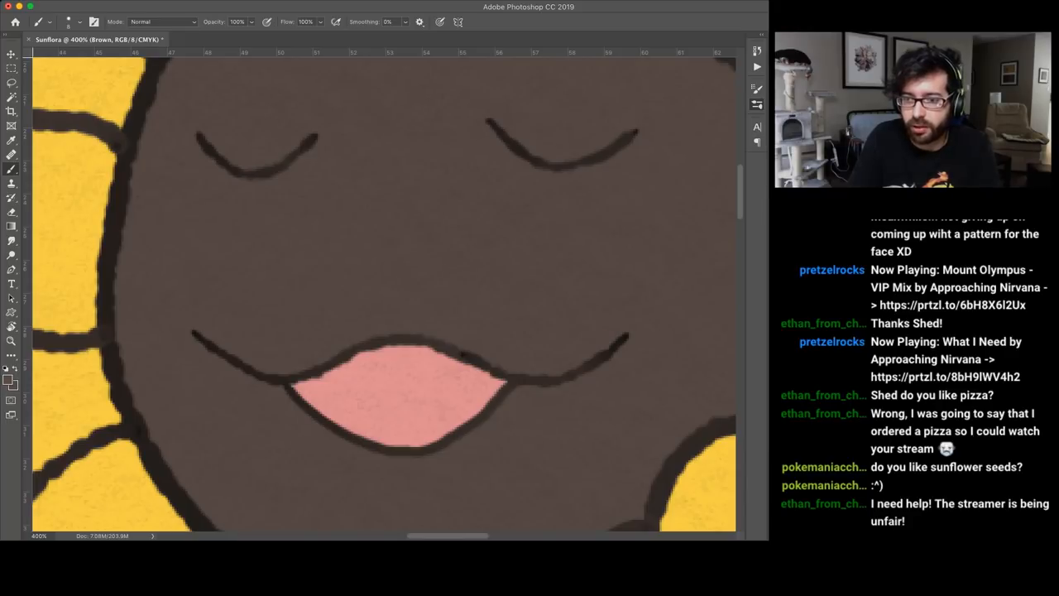
Step: Switch to the Pink layer and fit the whole sunflower on screen
{"action": "key", "text": "alt+bracketright"}
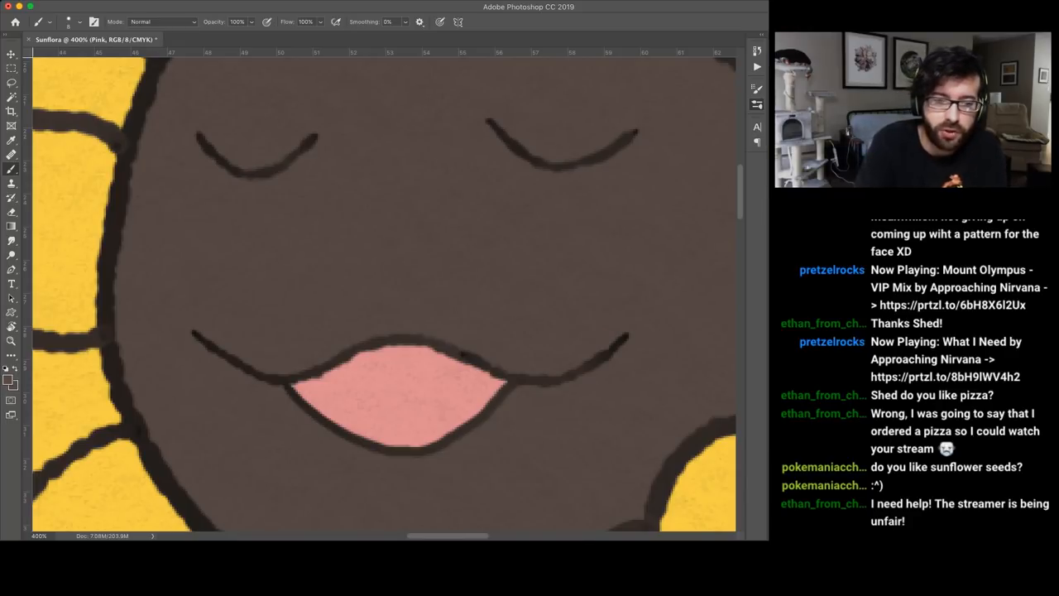
{"action": "key", "text": "ctrl+0"}
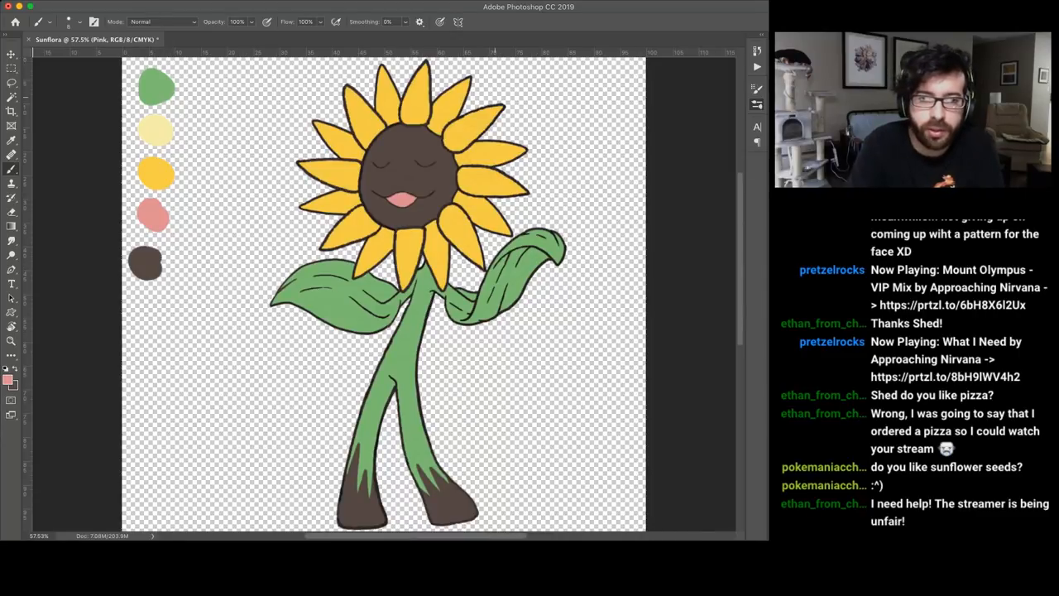
{"action": "scroll", "coordinate": [381, 293], "scroll_direction": "up", "scroll_amount": 3}
{"action": "scroll", "coordinate": [381, 294], "scroll_direction": "down", "scroll_amount": 2}
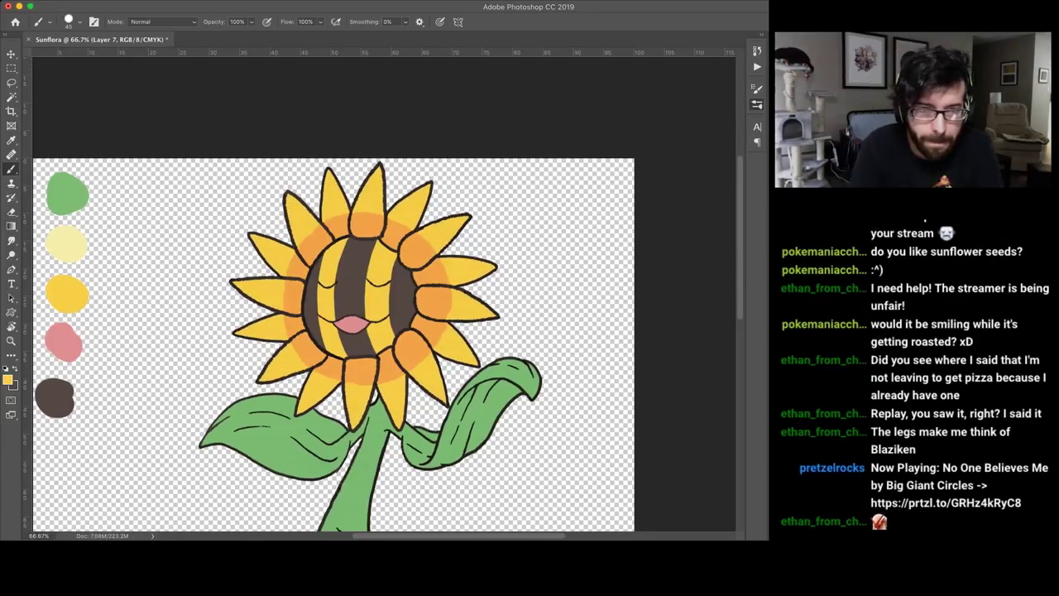
Step: Hide the striped face to compare it with the plain light-brown version
{"action": "key", "text": "super+minus"}
{"action": "key", "text": "super+minus"}
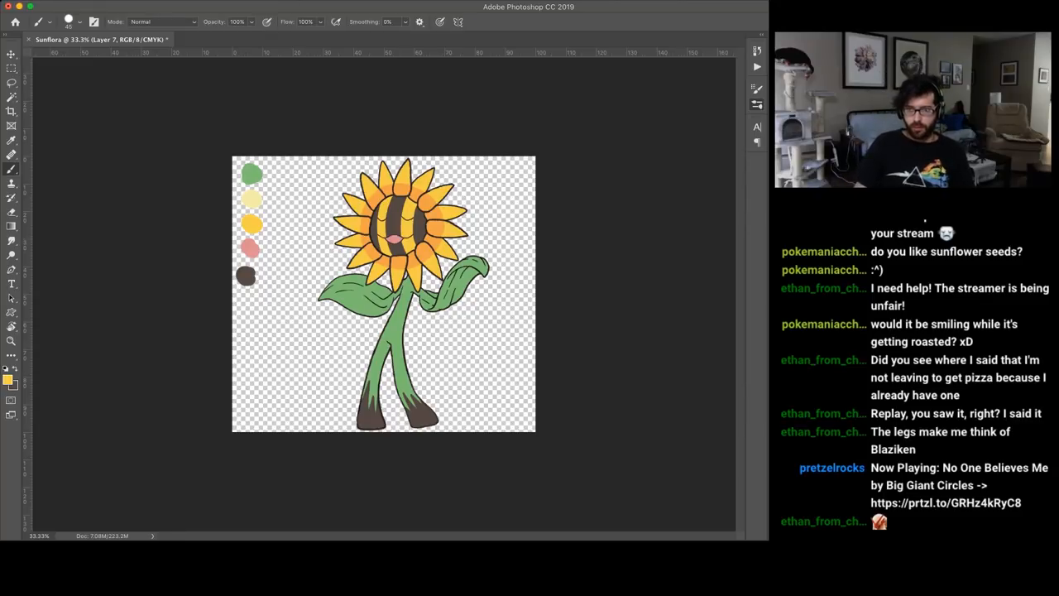
{"action": "key", "text": "super+z"}
{"action": "key", "text": "super+z"}
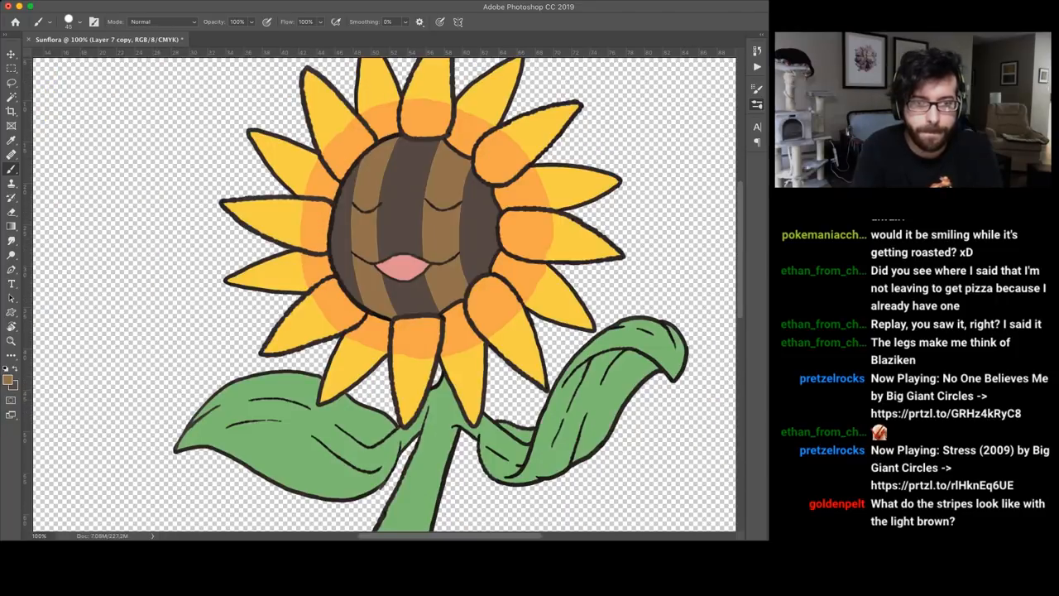
{"action": "key", "text": "ctrl+minus"}
{"action": "key", "text": "ctrl+minus"}
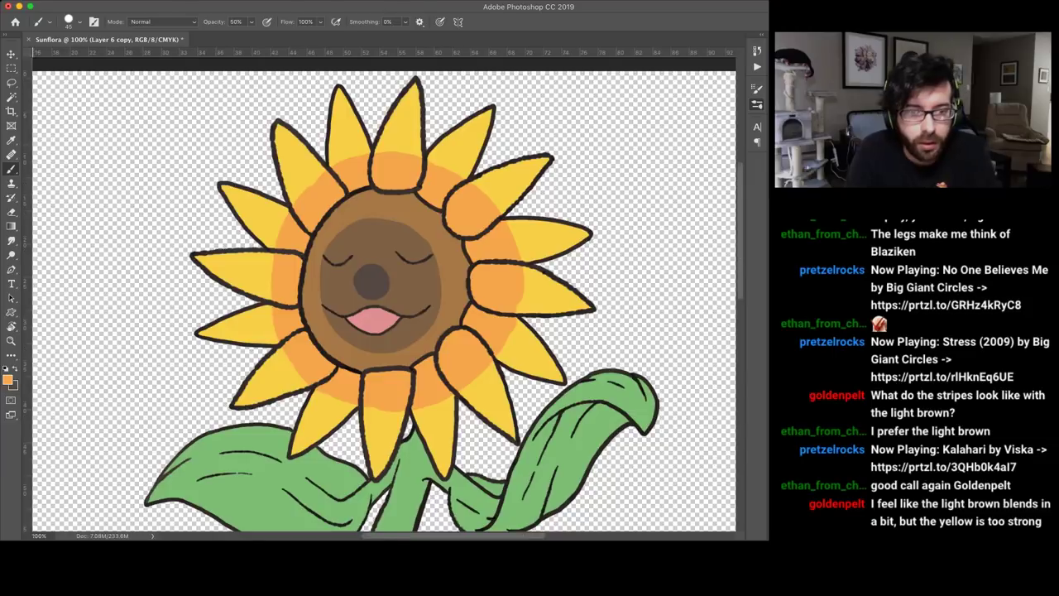
{"action": "key", "text": "ctrl+minus"}
{"action": "key", "text": "ctrl+minus"}
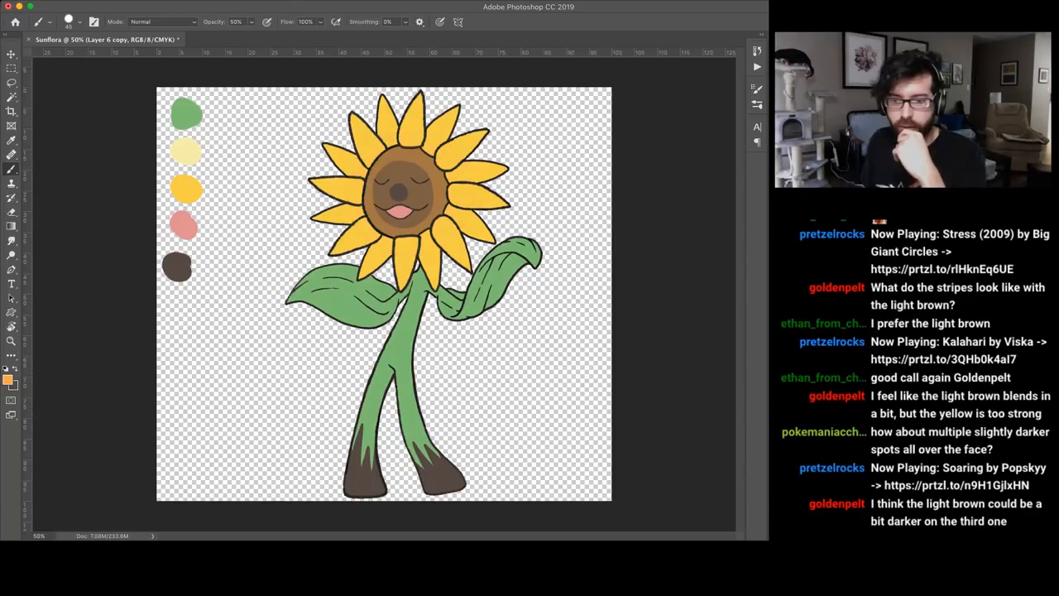
Step: Make Layer 8 active and zoom in on the flower head for shading
{"action": "key", "text": "ctrl+shift+alt+n"}
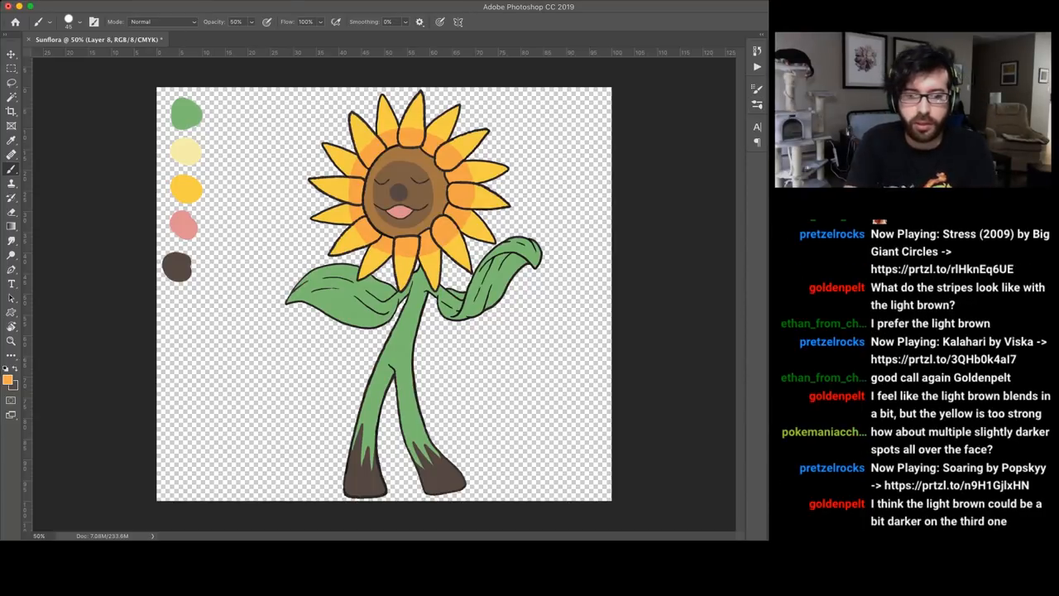
{"action": "key", "text": "ctrl+plus"}
{"action": "key", "text": "ctrl+plus"}
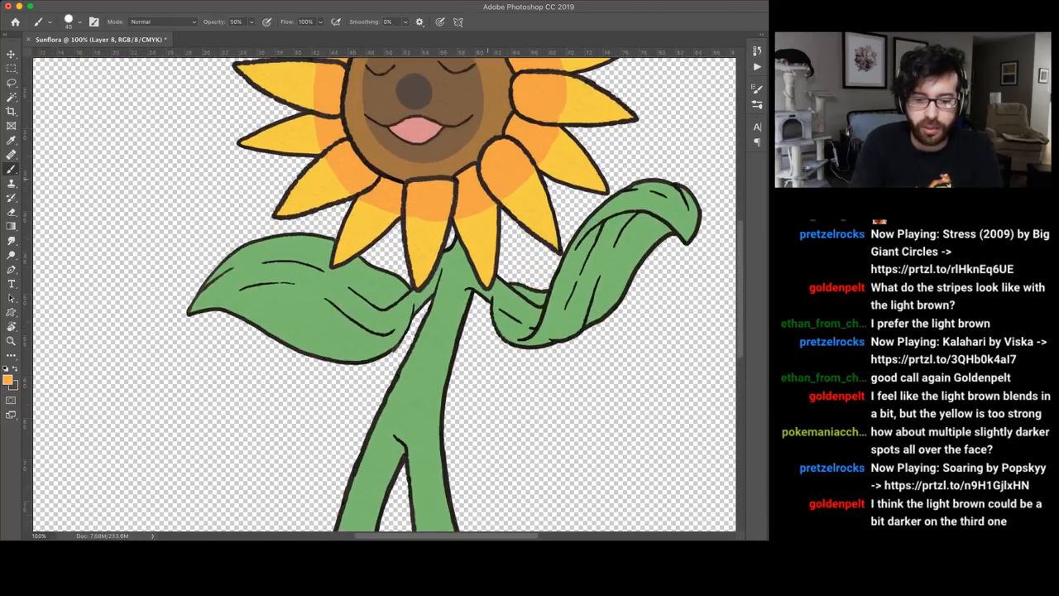
{"action": "key", "text": "ctrl+plus"}
{"action": "scroll", "coordinate": [384, 294], "scroll_direction": "up", "scroll_amount": 2}
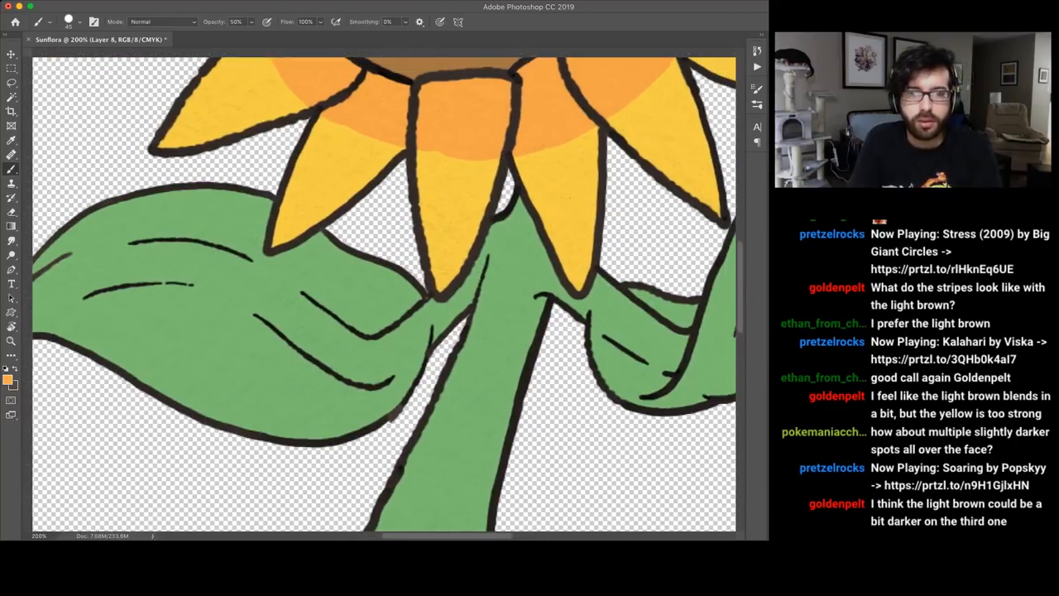
{"action": "scroll", "coordinate": [384, 294], "scroll_direction": "up", "scroll_amount": 5}
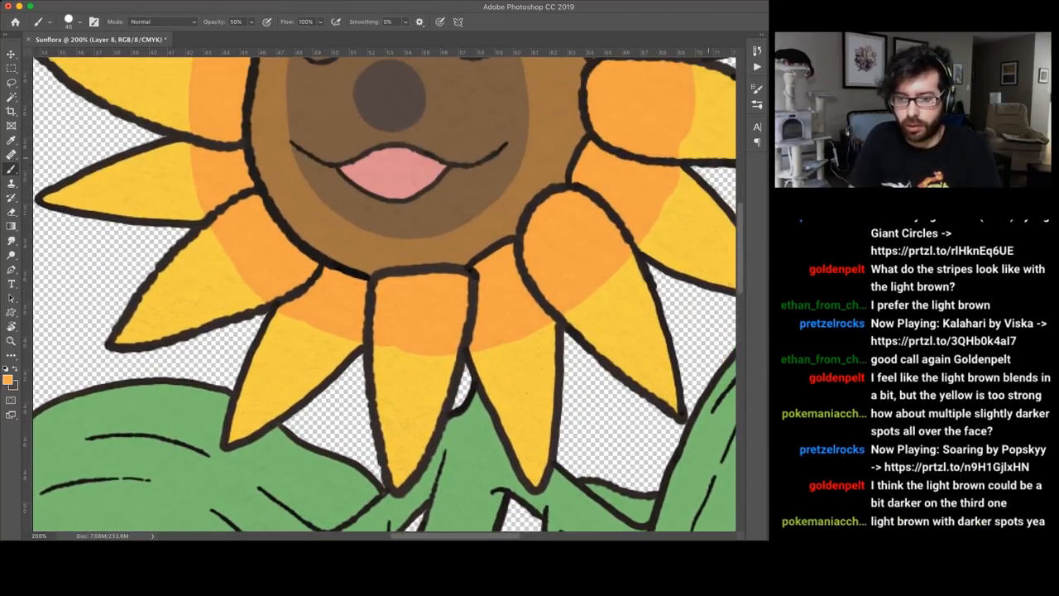
Step: Smudge the orange shading softly into the yellow petals
{"action": "key", "text": "ctrl+shift+d"}
{"action": "key", "text": "r"}
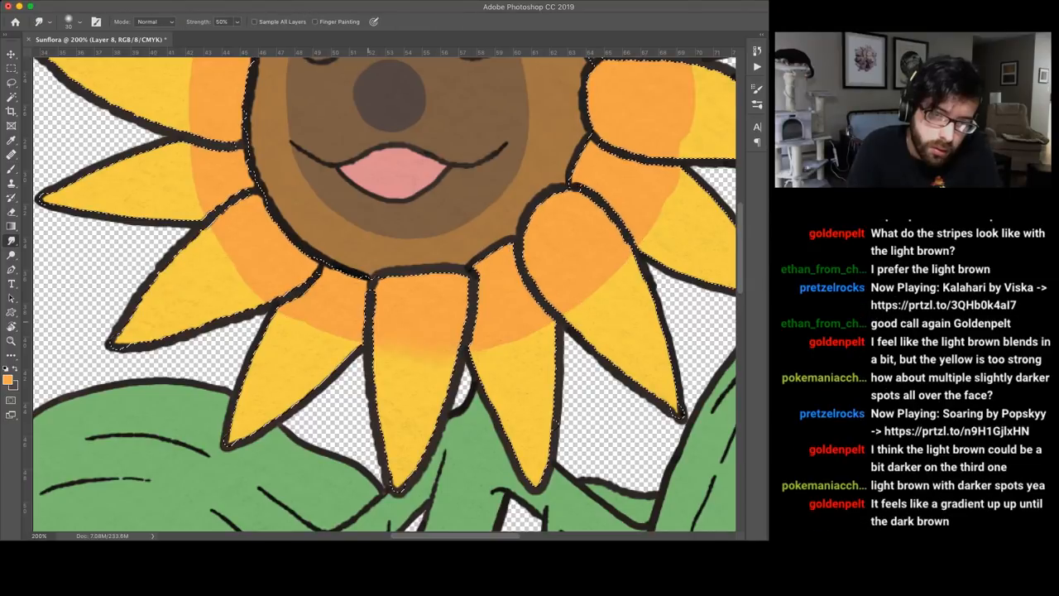
{"action": "mouse_move", "coordinate": [363, 341]}
{"action": "left_mouse_down"}
{"action": "mouse_move", "coordinate": [281, 319]}
{"action": "mouse_move", "coordinate": [211, 240]}
{"action": "left_mouse_up"}
{"action": "scroll", "coordinate": [385, 290], "scroll_direction": "up", "scroll_amount": 3}
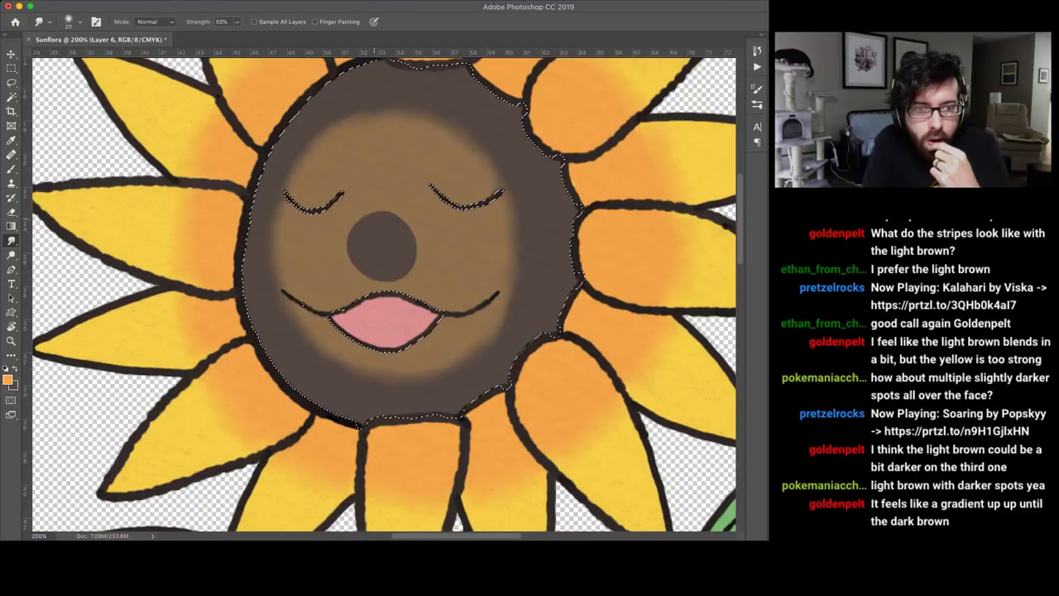
Step: Blur the dark nose circle and soften the face stripe edges
{"action": "mouse_move", "coordinate": [374, 212]}
{"action": "left_mouse_down"}
{"action": "mouse_move", "coordinate": [348, 242]}
{"action": "mouse_move", "coordinate": [365, 277]}
{"action": "mouse_move", "coordinate": [415, 238]}
{"action": "mouse_move", "coordinate": [376, 211]}
{"action": "left_mouse_up"}
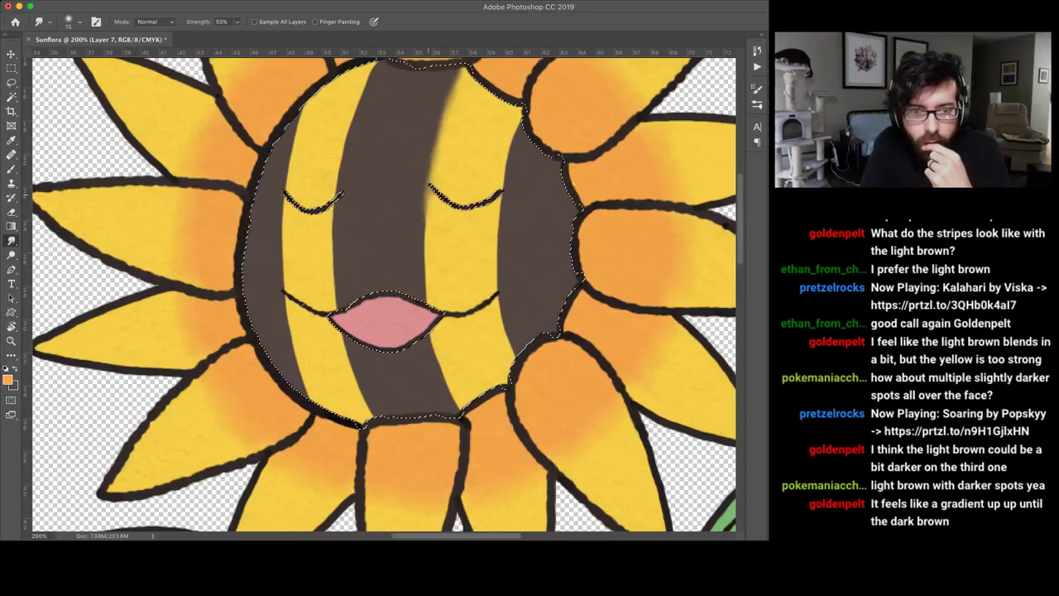
{"action": "mouse_move", "coordinate": [426, 211]}
{"action": "left_mouse_down"}
{"action": "mouse_move", "coordinate": [426, 300]}
{"action": "mouse_move", "coordinate": [440, 381]}
{"action": "mouse_move", "coordinate": [458, 411]}
{"action": "left_mouse_up"}
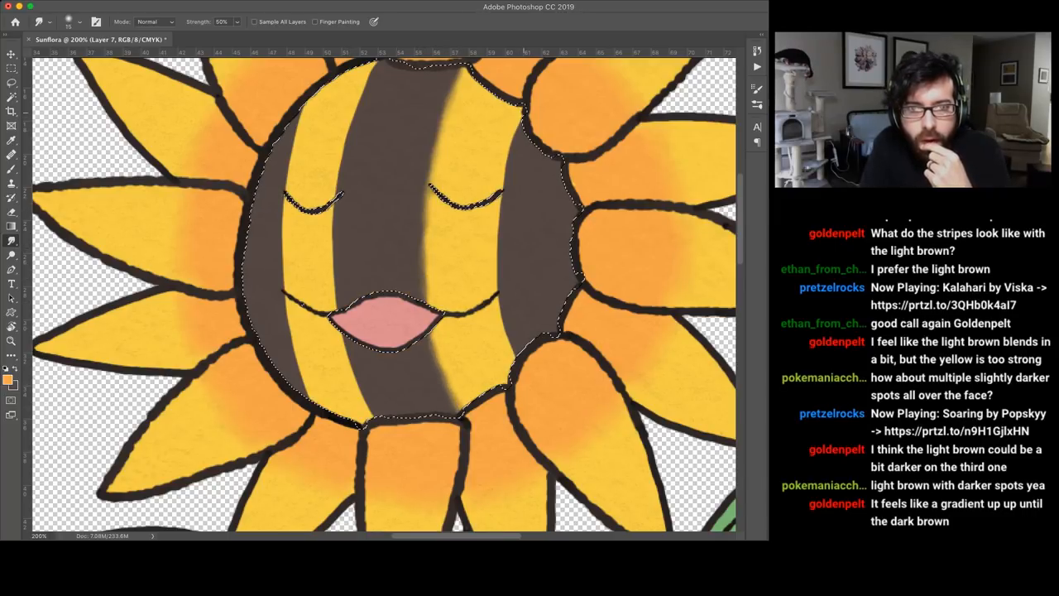
{"action": "mouse_move", "coordinate": [520, 116]}
{"action": "left_mouse_down"}
{"action": "mouse_move", "coordinate": [496, 257]}
{"action": "mouse_move", "coordinate": [508, 355]}
{"action": "left_mouse_up"}
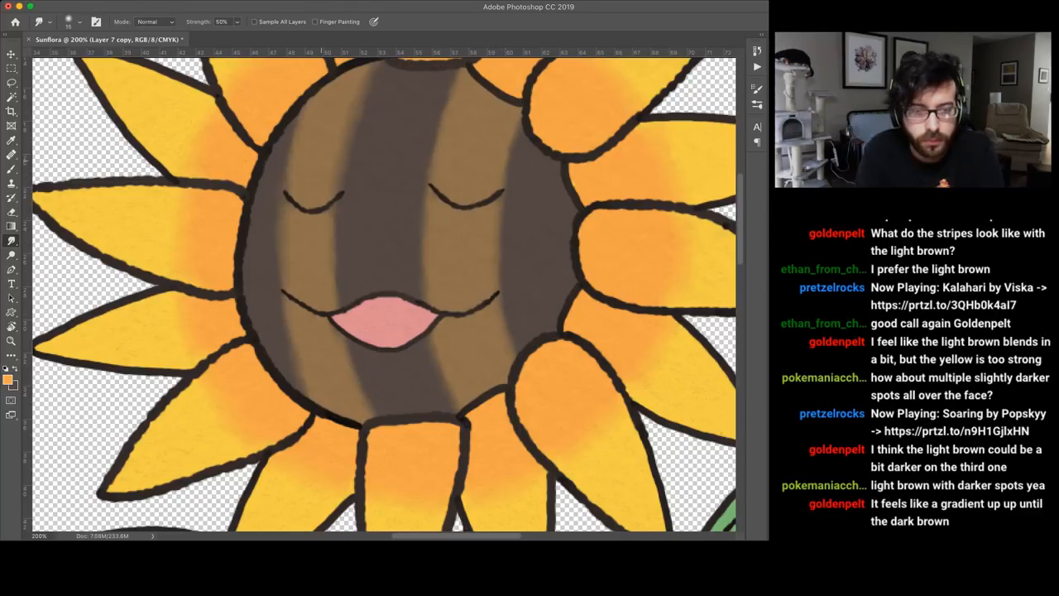
{"action": "key", "text": "ctrl+minus"}
{"action": "key", "text": "ctrl+minus"}
{"action": "key", "text": "ctrl+minus"}
{"action": "key", "text": "ctrl+minus"}
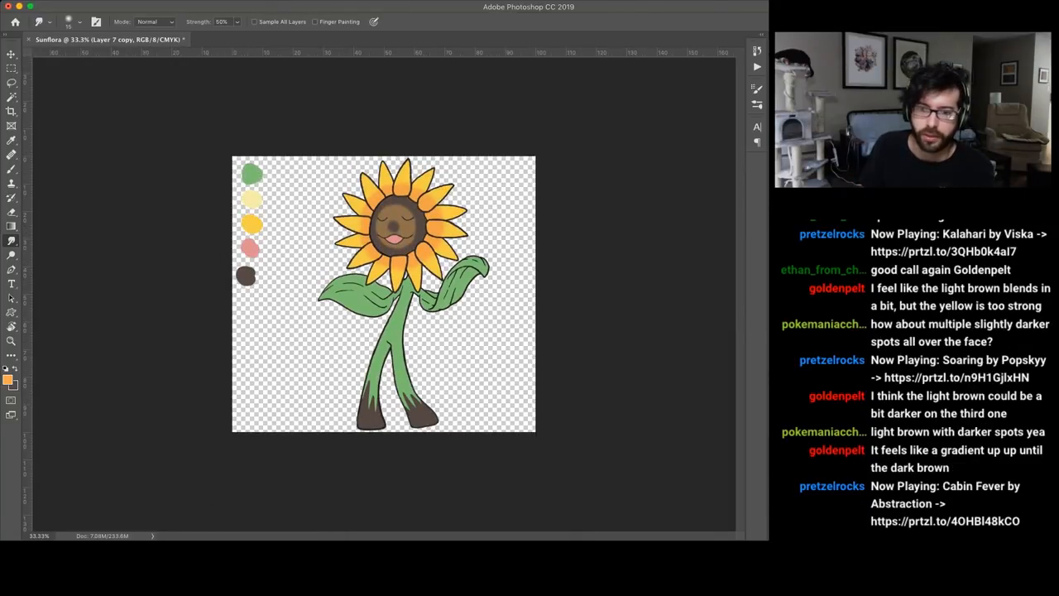
Step: Compare plain dark and lighter faces by toggling the stripe layers
{"action": "key", "text": "ctrl+z"}
{"action": "key", "text": "ctrl+z"}
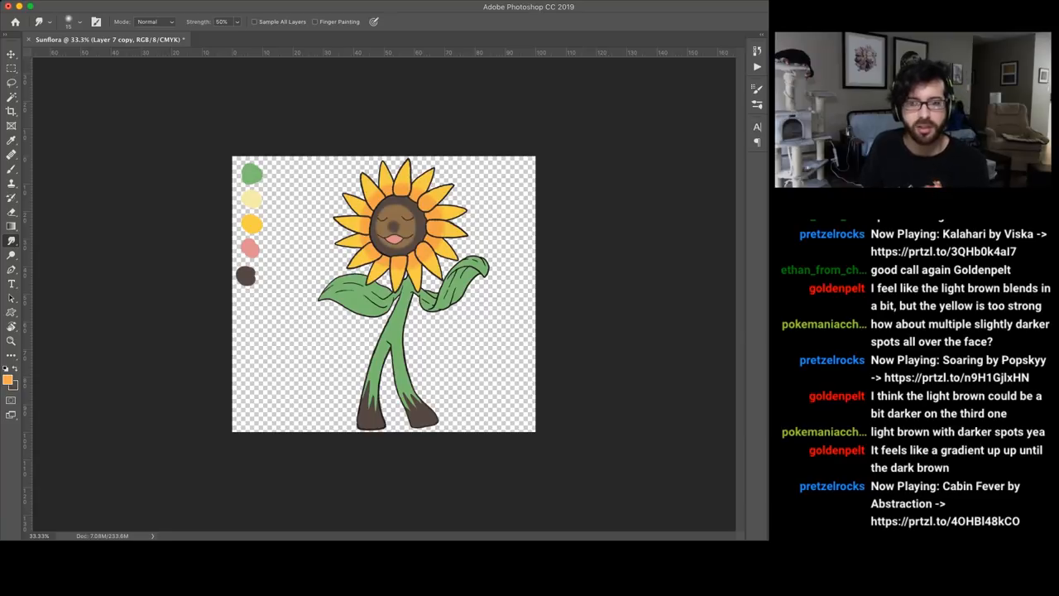
{"action": "key", "text": "ctrl+z"}
{"action": "key", "text": "ctrl+z"}
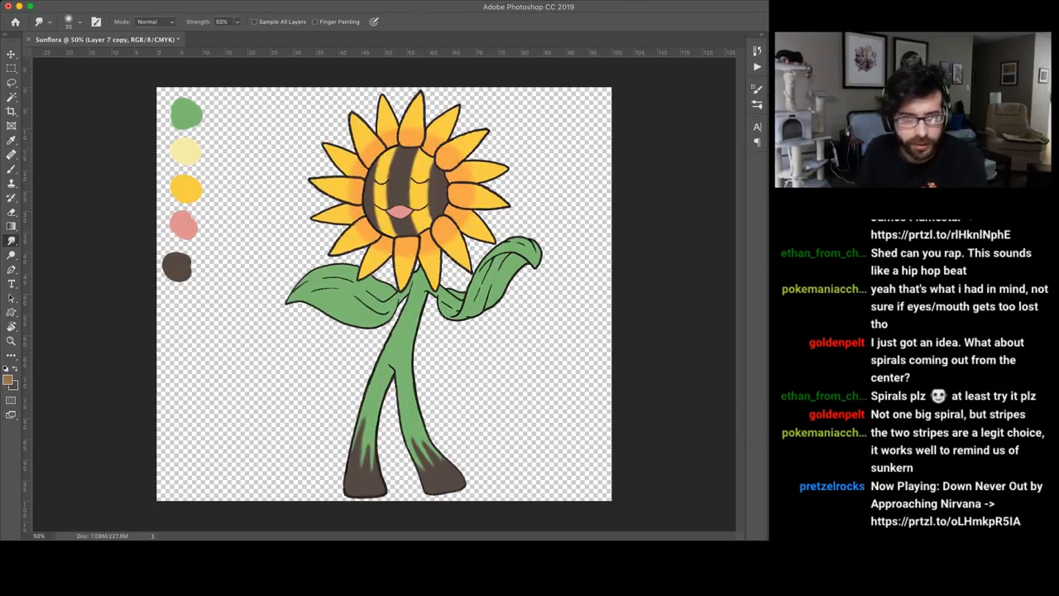
{"action": "key", "text": "ctrl+e"}
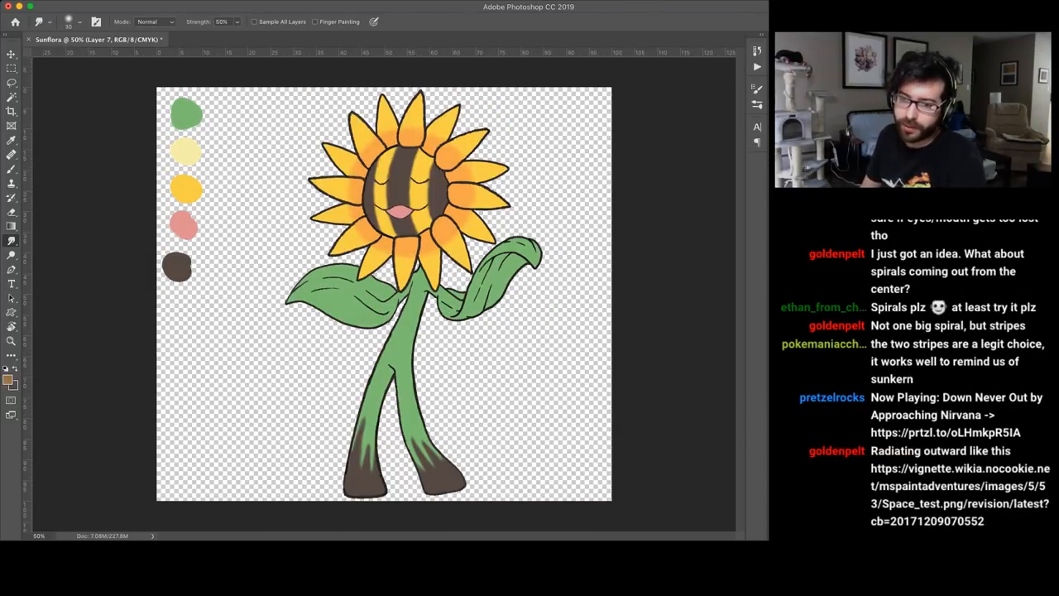
{"action": "key", "text": "BackSpace"}
{"action": "key", "text": "BackSpace"}
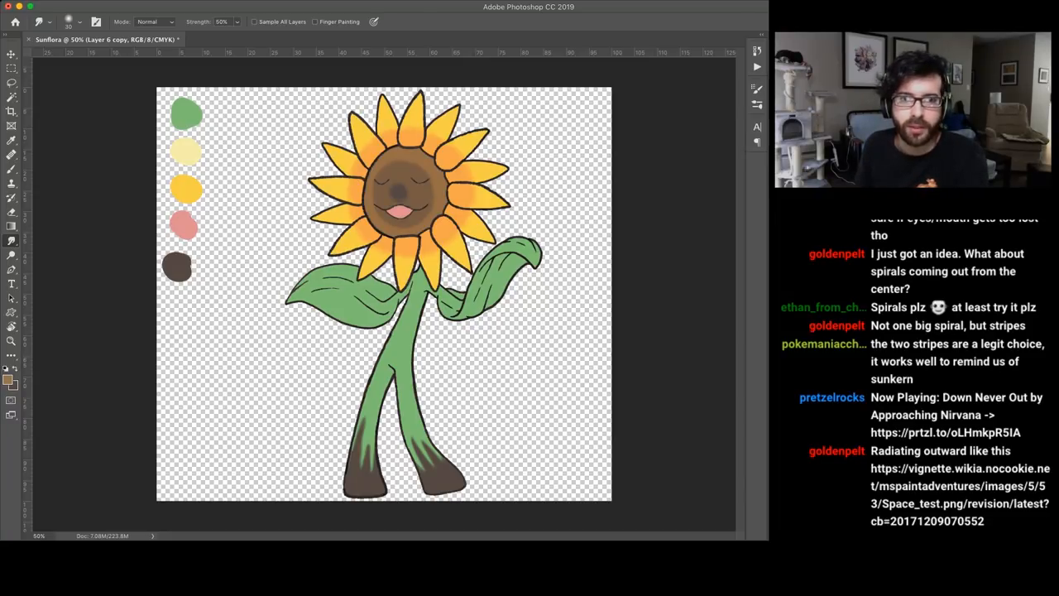
Step: Keep the brown striped face and show a white background behind the sunflower
{"action": "key", "text": "BackSpace"}
{"action": "key", "text": "ctrl+z"}
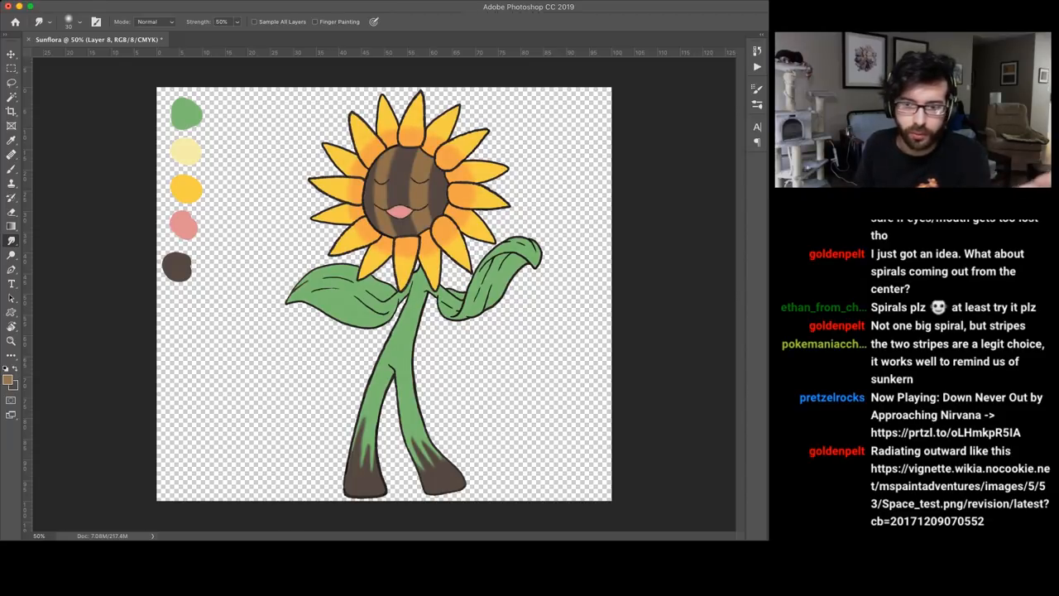
{"action": "key", "text": "ctrl+z"}
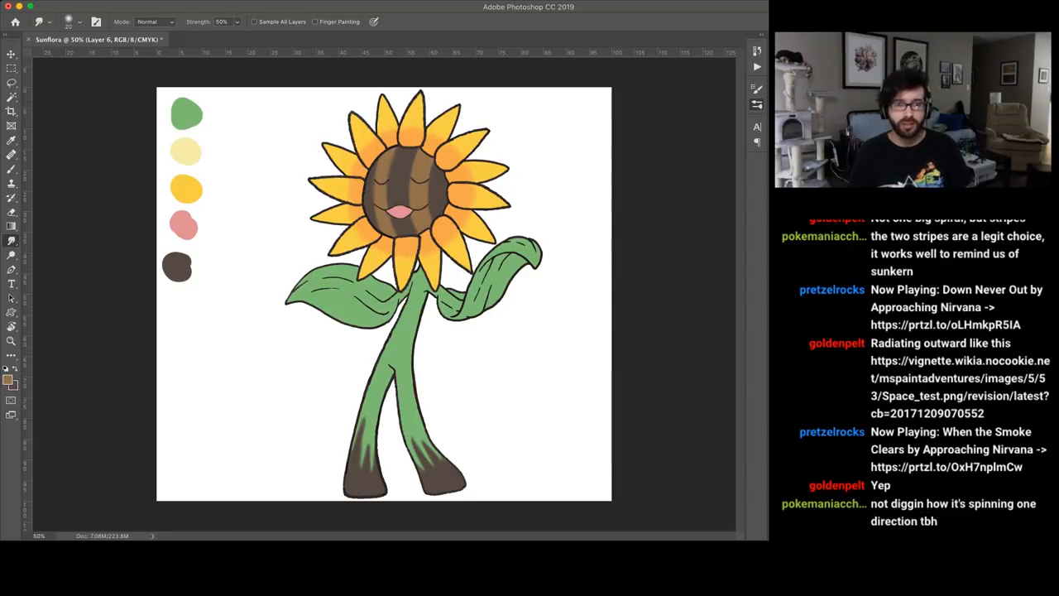
Step: Paint soft darker-orange streaks near the petal base with low-flow strokes
{"action": "key", "text": "ctrl+e"}
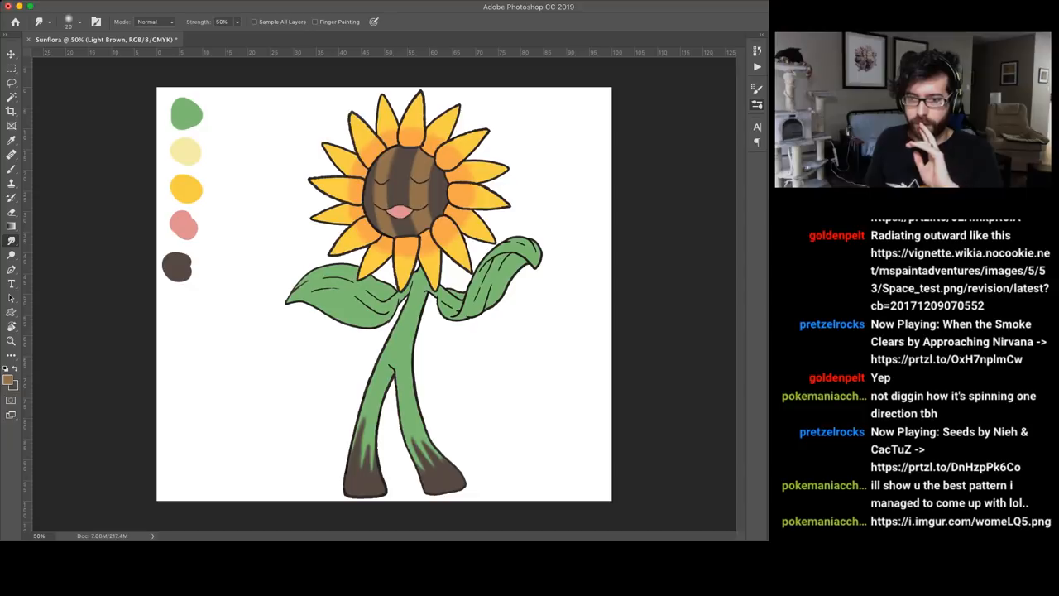
{"action": "key", "text": "alt+bracketleft"}
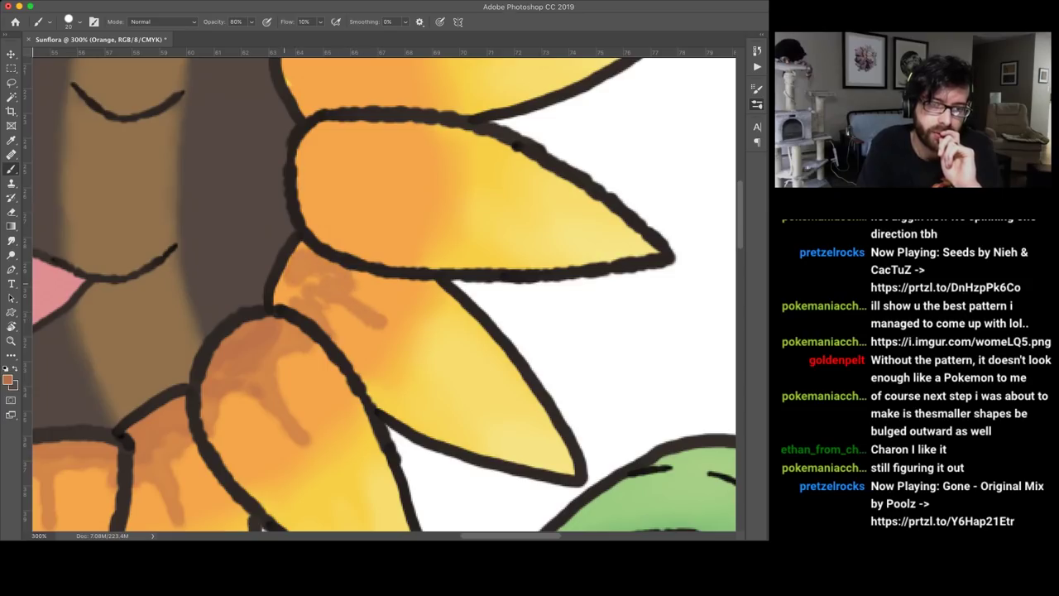
{"action": "mouse_move", "coordinate": [278, 305]}
{"action": "left_mouse_down"}
{"action": "mouse_move", "coordinate": [321, 275]}
{"action": "mouse_move", "coordinate": [375, 272]}
{"action": "left_mouse_up"}
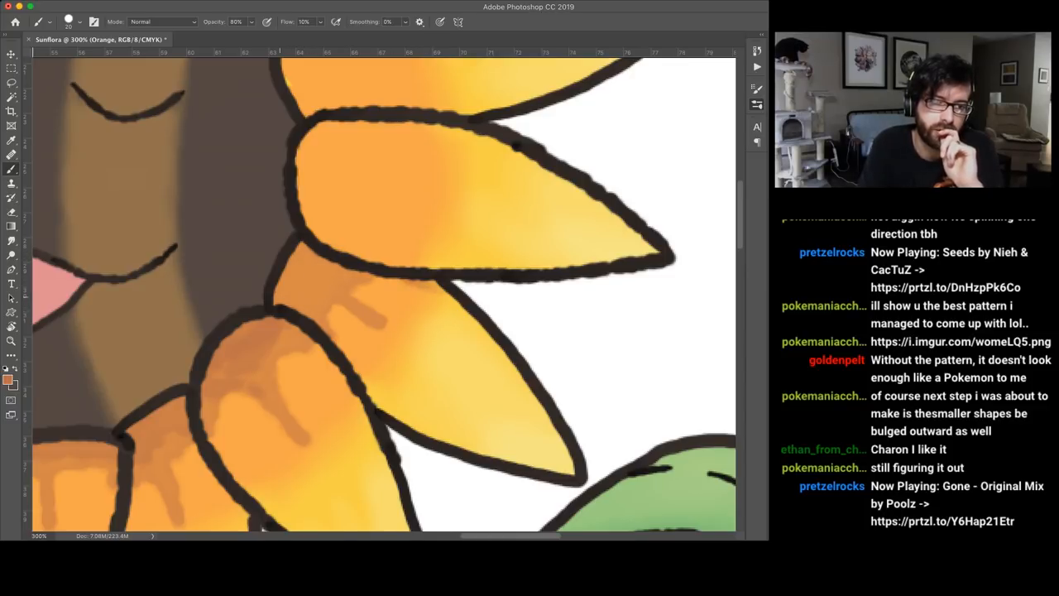
{"action": "mouse_move", "coordinate": [280, 294]}
{"action": "left_mouse_down"}
{"action": "mouse_move", "coordinate": [290, 252]}
{"action": "mouse_move", "coordinate": [300, 281]}
{"action": "left_mouse_up"}
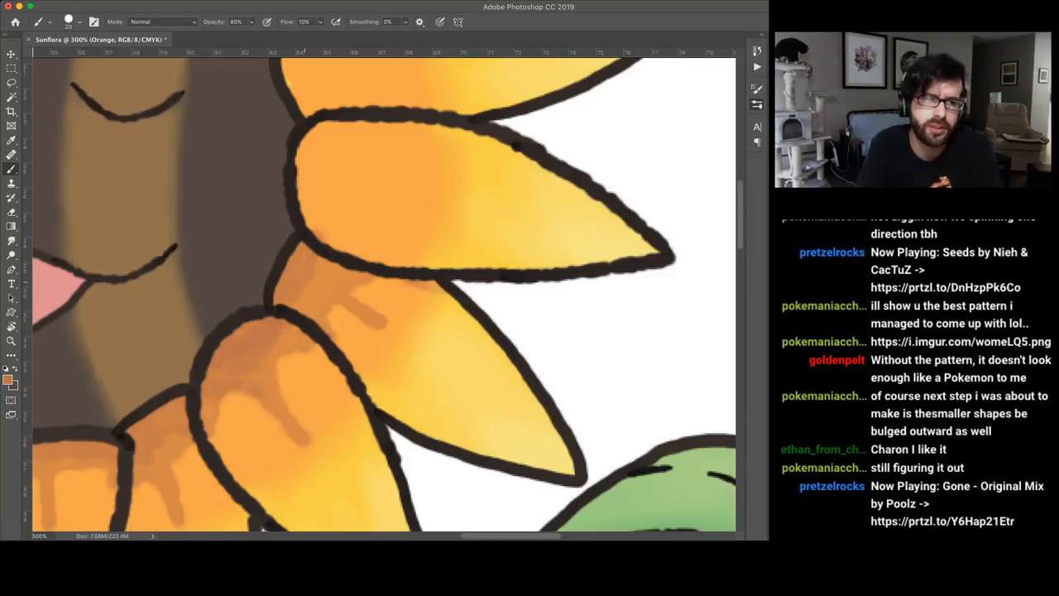
{"action": "scroll", "coordinate": [385, 293], "scroll_direction": "up", "scroll_amount": 2}
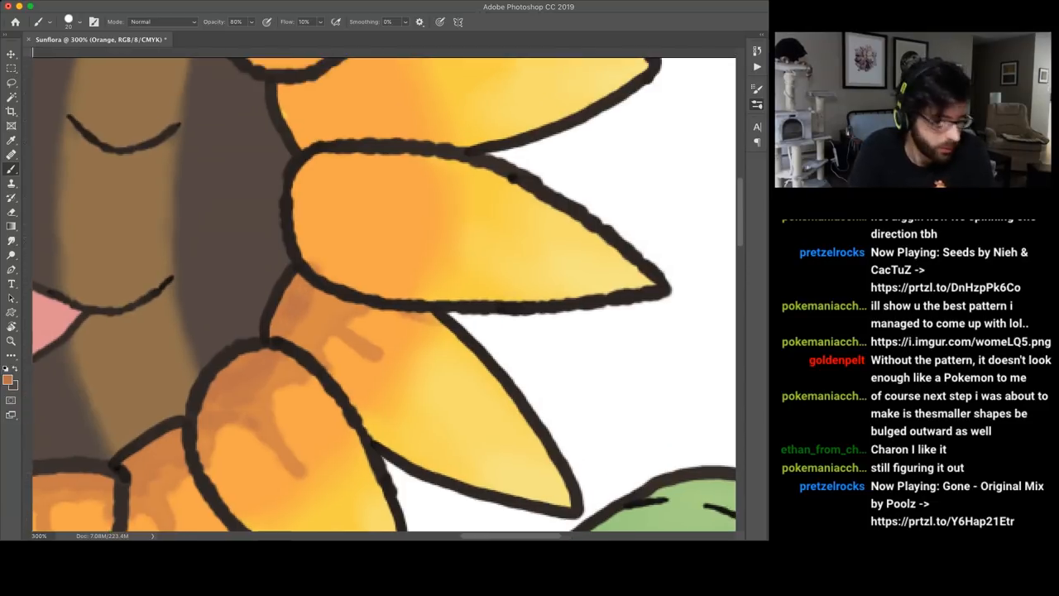
{"action": "scroll", "coordinate": [385, 294], "scroll_direction": "up", "scroll_amount": 2}
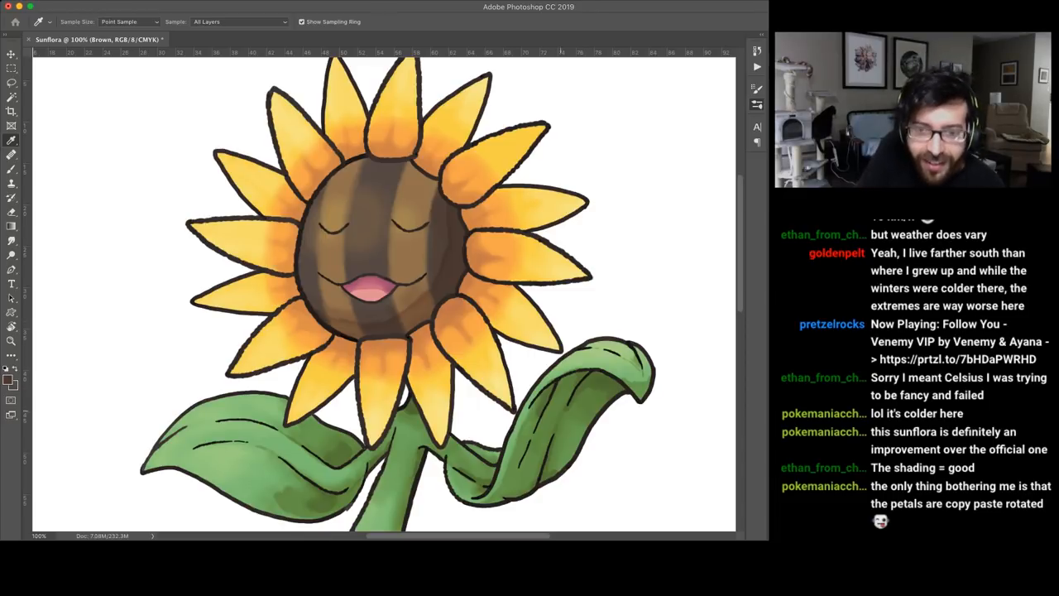
{"action": "key", "text": "b"}
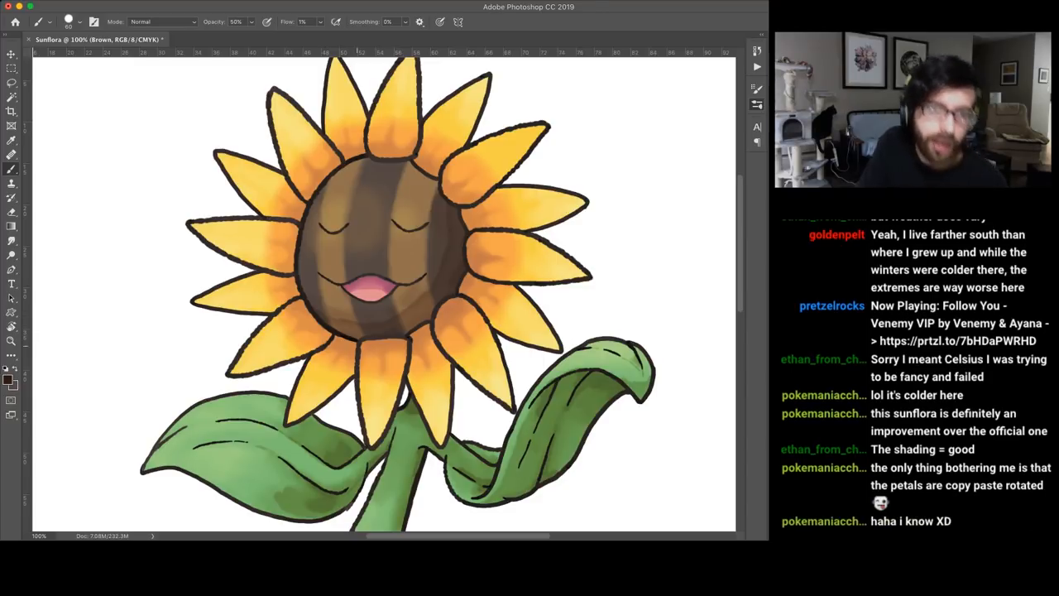
{"action": "scroll", "coordinate": [384, 290], "scroll_direction": "down", "scroll_amount": 5}
{"action": "key", "text": "8"}
{"action": "key", "text": "shift+0"}
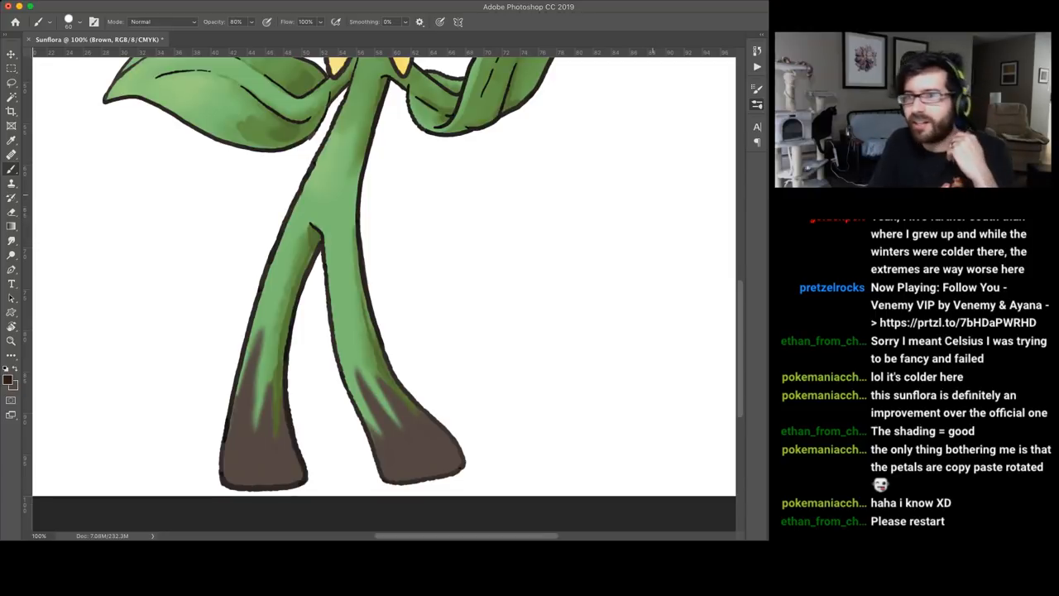
{"action": "key", "text": "ctrl+minus"}
{"action": "key", "text": "ctrl+minus"}
{"action": "key", "text": "ctrl+minus"}
{"action": "key", "text": "r"}
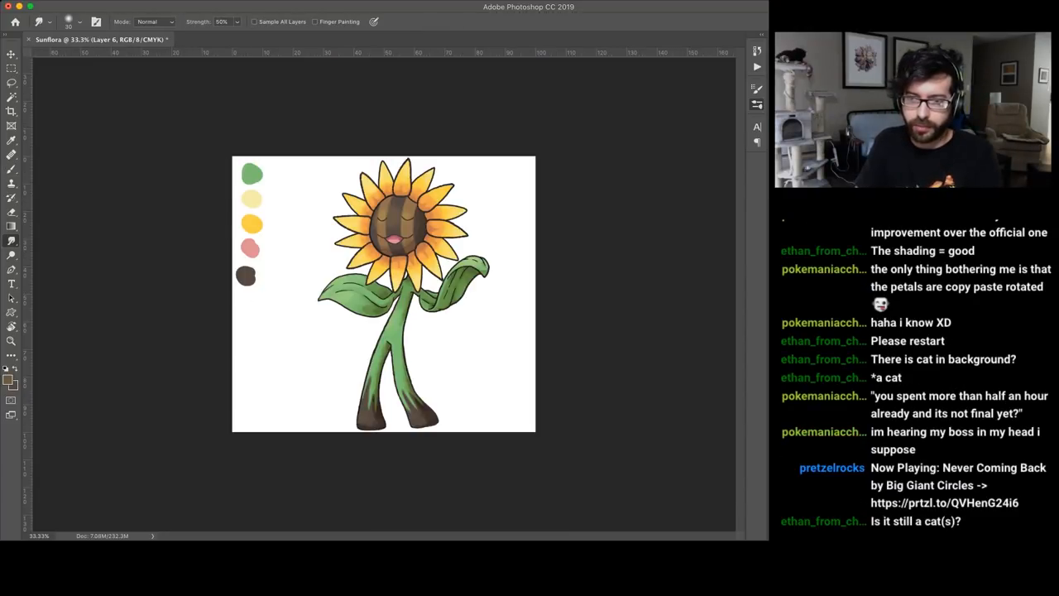
{"action": "key", "text": "ctrl+j"}
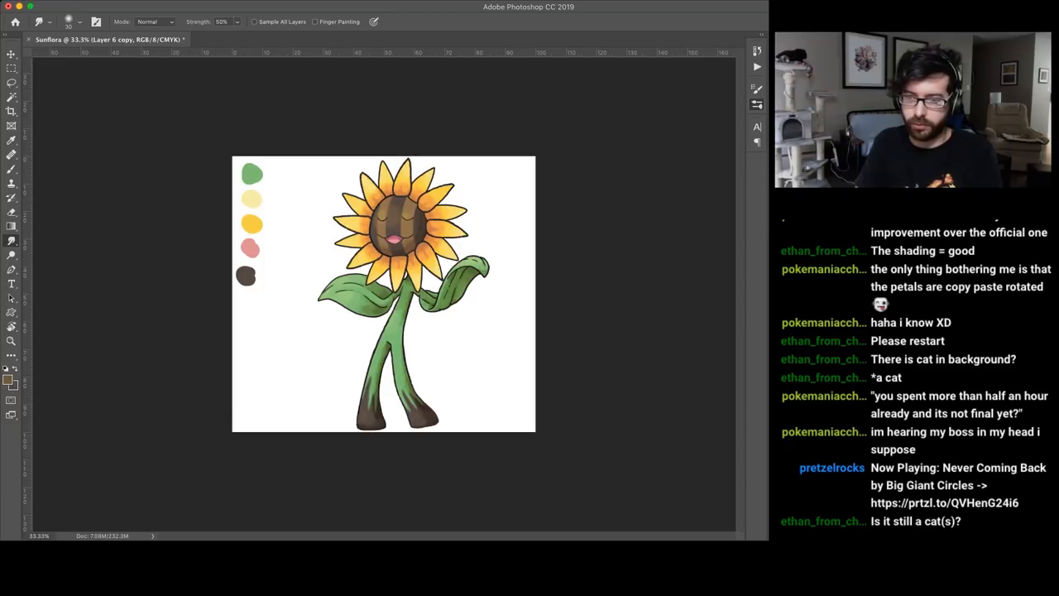
{"action": "key", "text": "ctrl+z"}
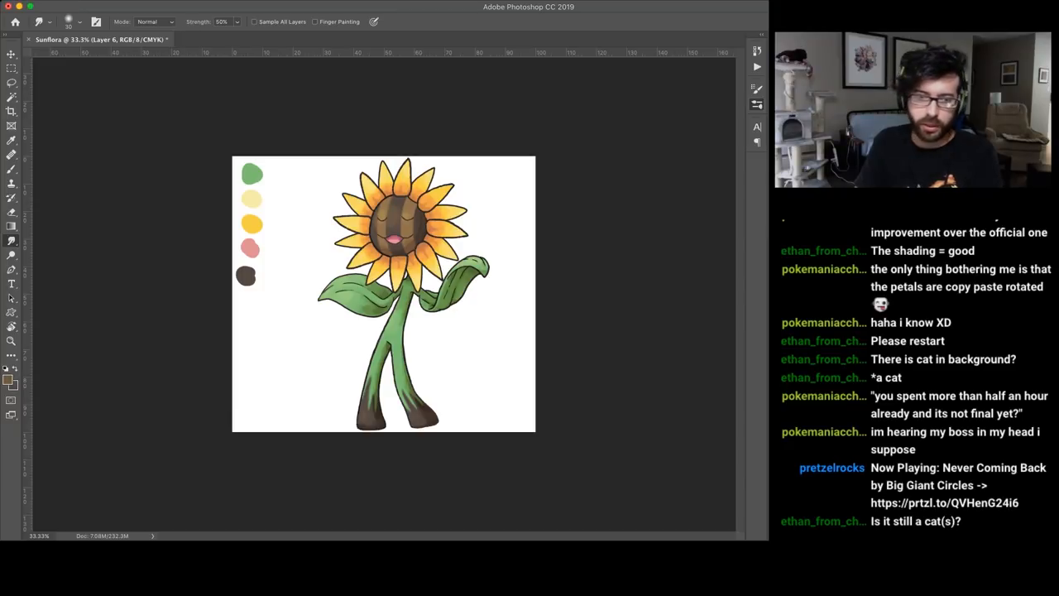
{"action": "key", "text": "ctrl+plus"}
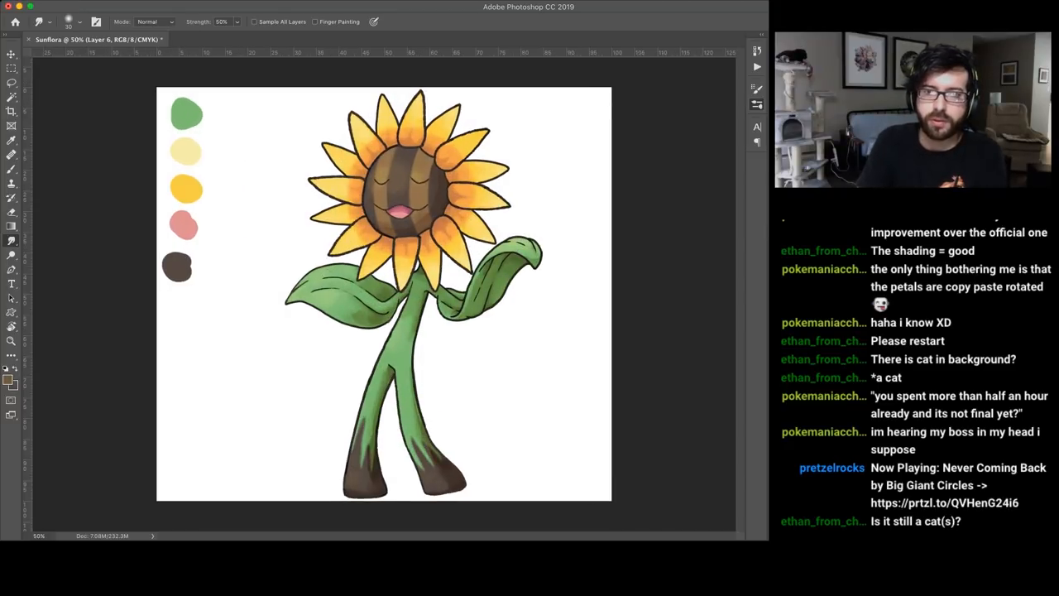
{"action": "key", "text": "ctrl+plus"}
Step: Brush light green highlights along the right leaf's top, softening its dark vein and upper outline
{"action": "key", "text": "b"}
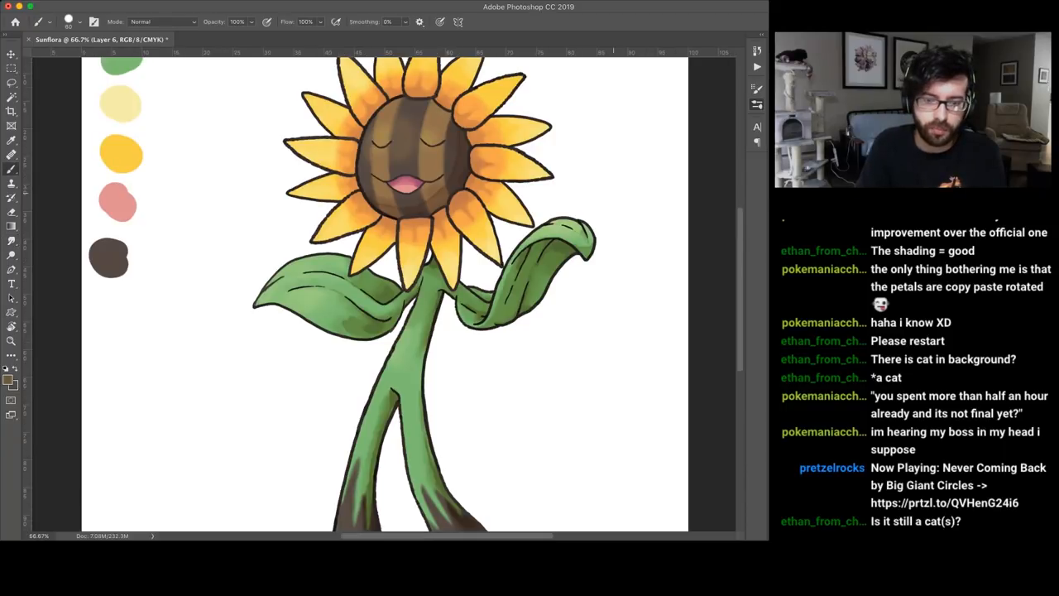
{"action": "key", "text": "ctrl+plus"}
{"action": "key", "text": "ctrl+plus"}
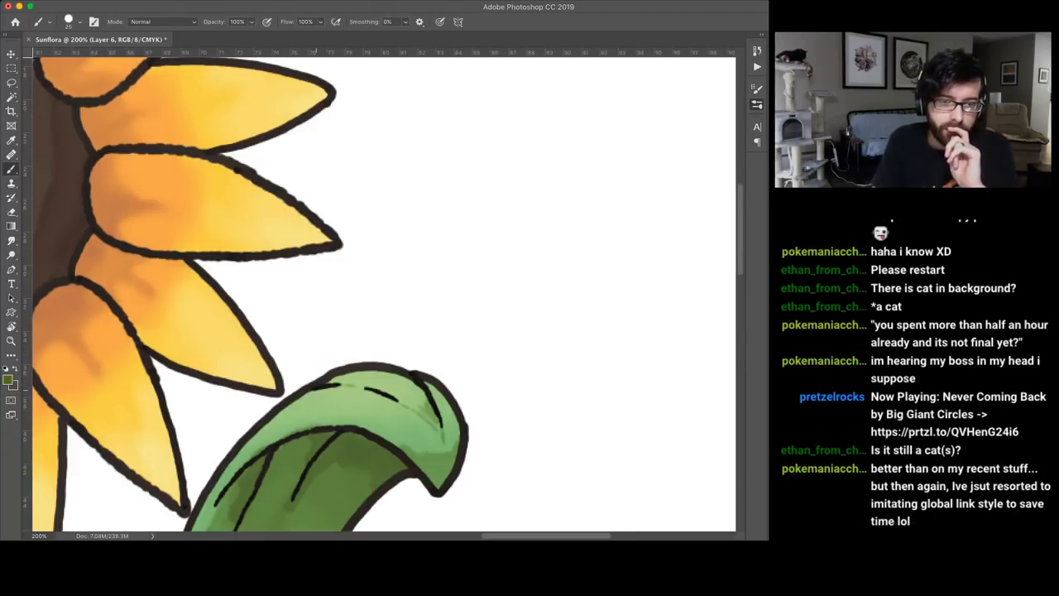
{"action": "mouse_move", "coordinate": [301, 390]}
{"action": "left_mouse_down"}
{"action": "mouse_move", "coordinate": [342, 382]}
{"action": "mouse_move", "coordinate": [436, 400]}
{"action": "mouse_move", "coordinate": [442, 427]}
{"action": "left_mouse_up"}
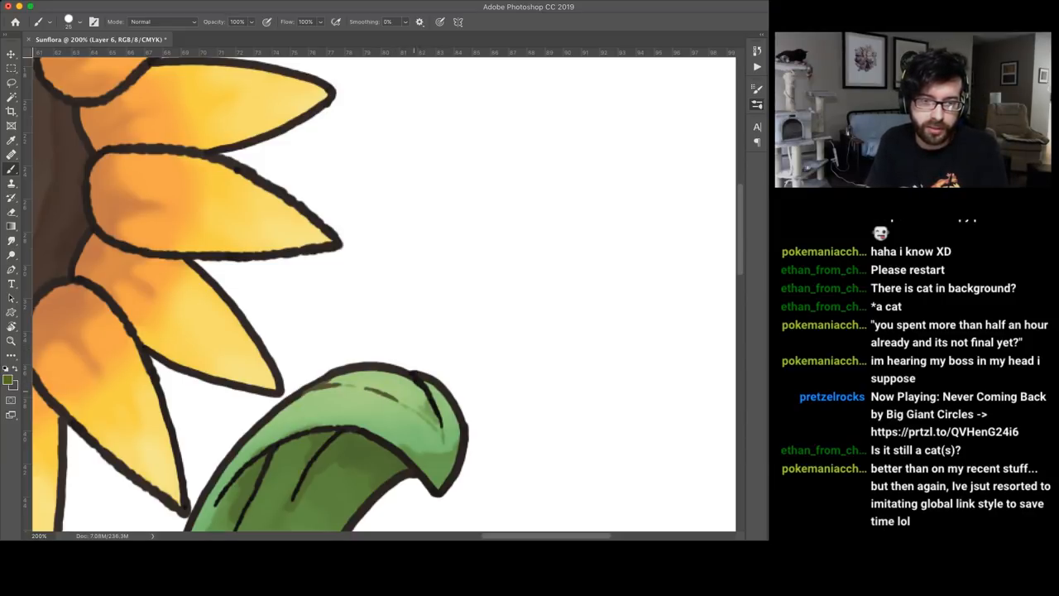
{"action": "left_click_drag", "start_coordinate": [414, 382], "coordinate": [434, 404]}
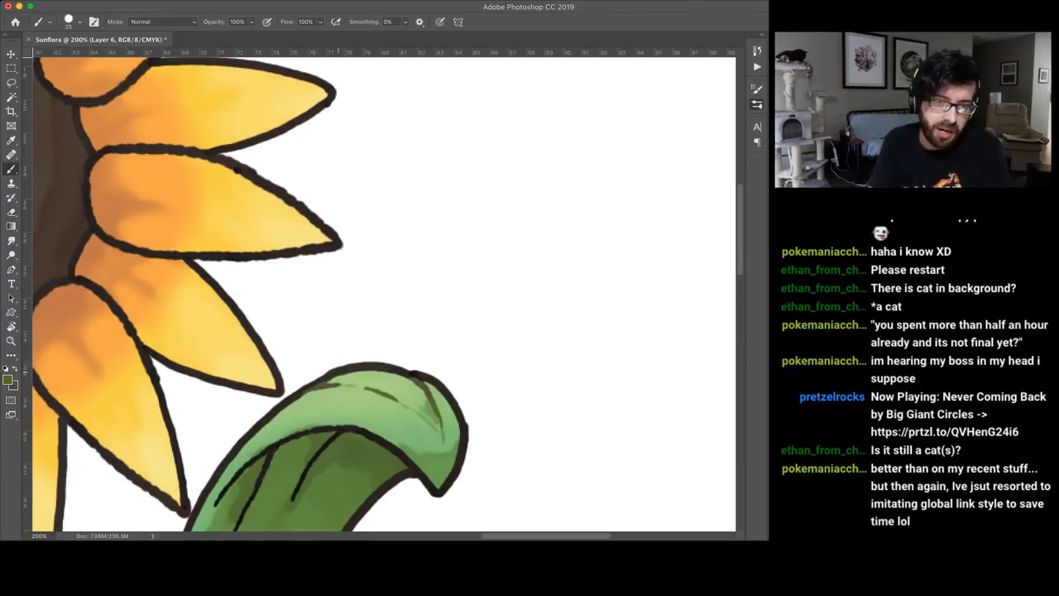
{"action": "left_click_drag", "start_coordinate": [331, 370], "coordinate": [390, 365]}
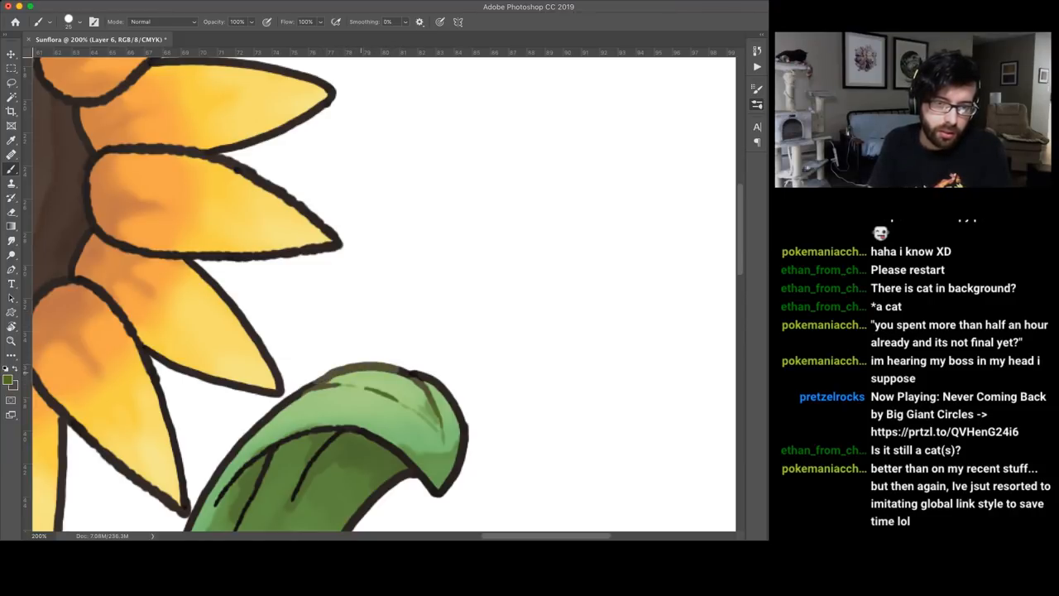
{"action": "left_click_drag", "start_coordinate": [393, 368], "coordinate": [421, 376]}
Step: Zoom out to review the whole Sunflora, briefly checking the fork of the stem
{"action": "key", "text": "ctrl+minus"}
{"action": "key", "text": "ctrl+minus"}
{"action": "key", "text": "ctrl+minus"}
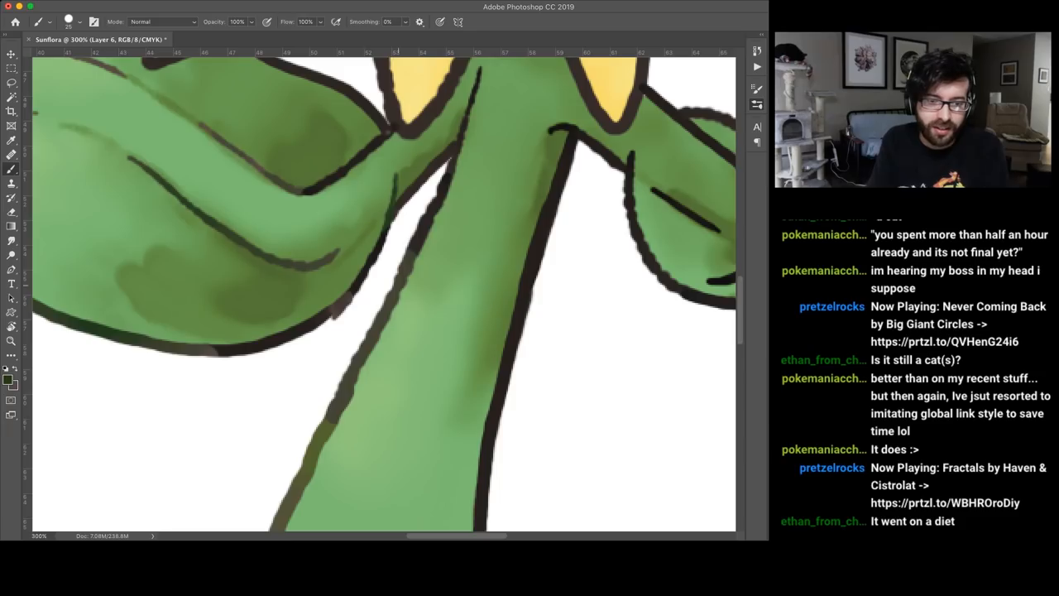
{"action": "scroll", "coordinate": [384, 293], "scroll_direction": "down", "scroll_amount": 5}
{"action": "scroll", "coordinate": [384, 293], "scroll_direction": "down", "scroll_amount": 1}
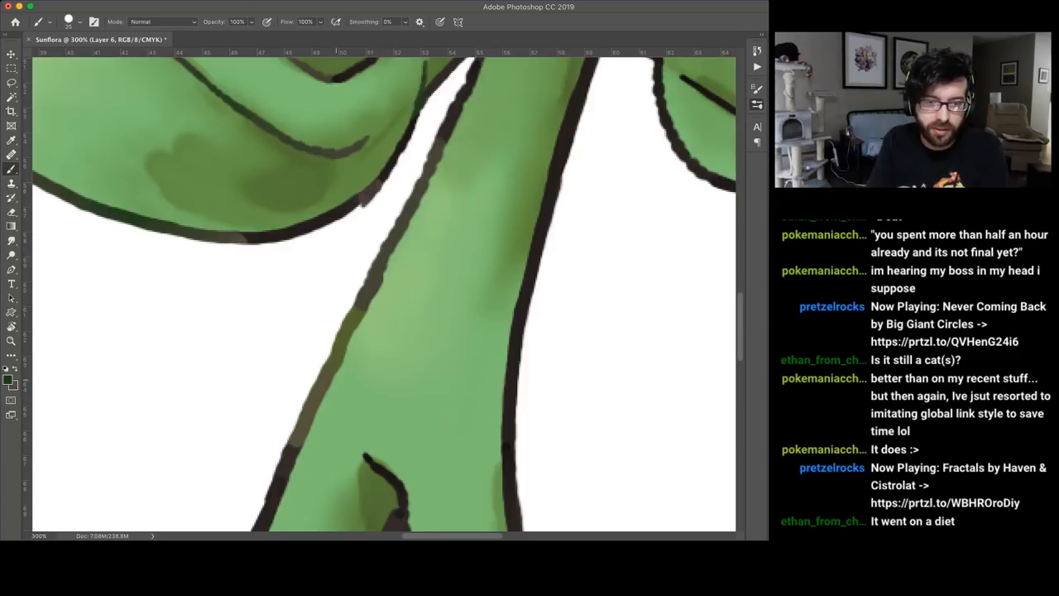
{"action": "scroll", "coordinate": [384, 293], "scroll_direction": "down", "scroll_amount": 1}
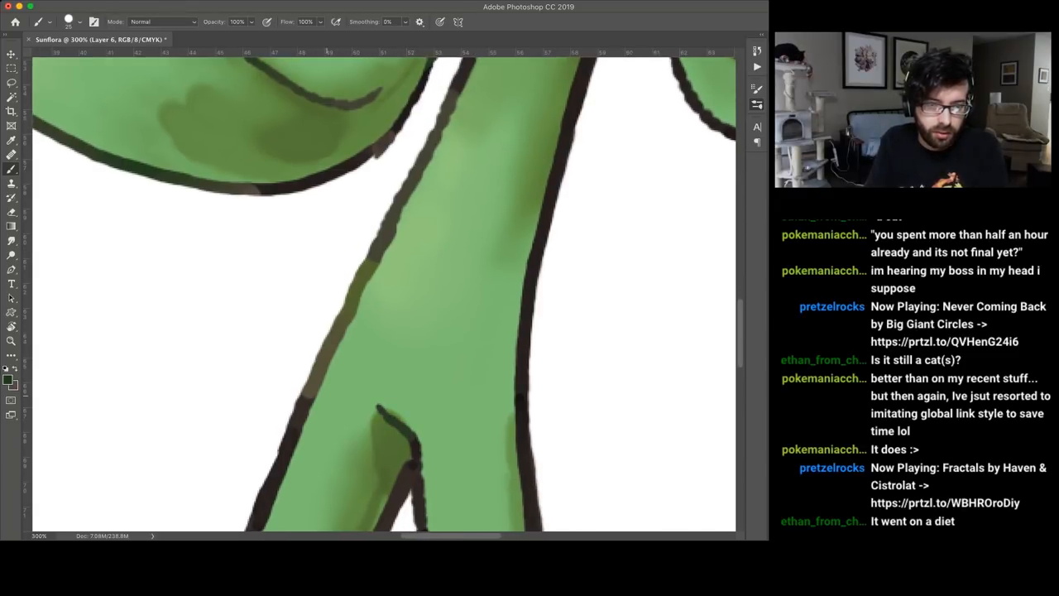
{"action": "scroll", "coordinate": [384, 293], "scroll_direction": "down", "scroll_amount": 2}
{"action": "scroll", "coordinate": [384, 293], "scroll_direction": "down", "scroll_amount": 1}
{"action": "key", "text": "ctrl+minus"}
{"action": "scroll", "coordinate": [384, 293], "scroll_direction": "up", "scroll_amount": 2}
{"action": "key", "text": "ctrl+minus"}
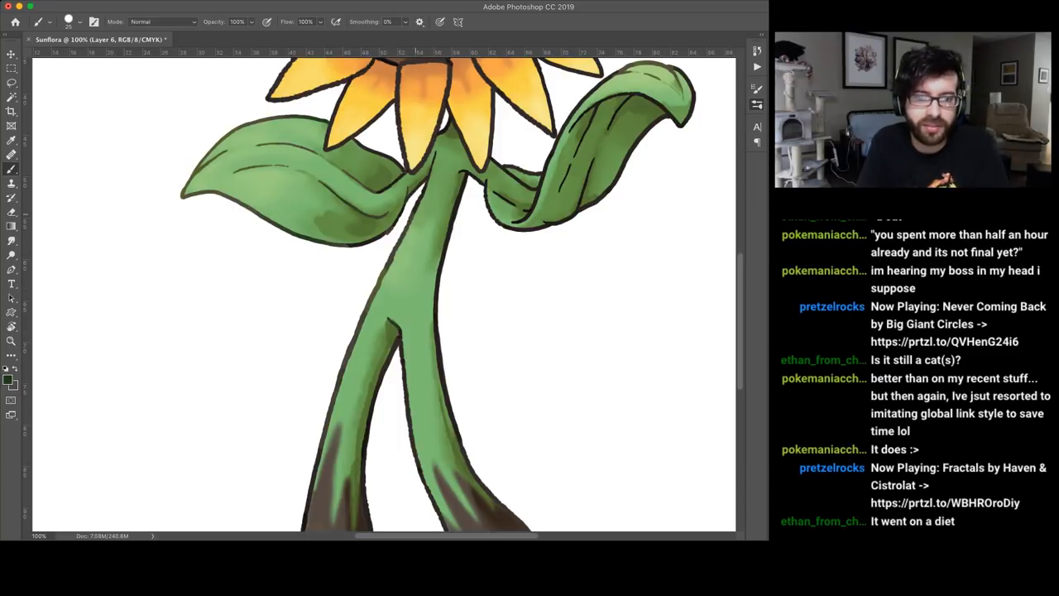
{"action": "key", "text": "ctrl+equal"}
{"action": "key", "text": "ctrl+equal"}
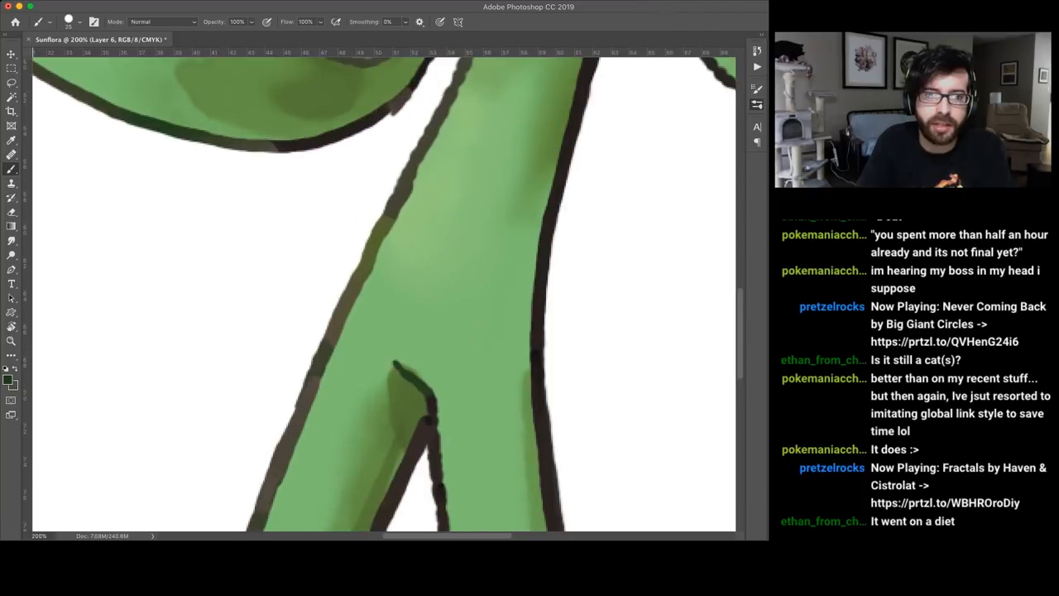
{"action": "key", "text": "ctrl+minus"}
{"action": "key", "text": "ctrl+minus"}
{"action": "key", "text": "ctrl+minus"}
{"action": "key", "text": "ctrl+minus"}
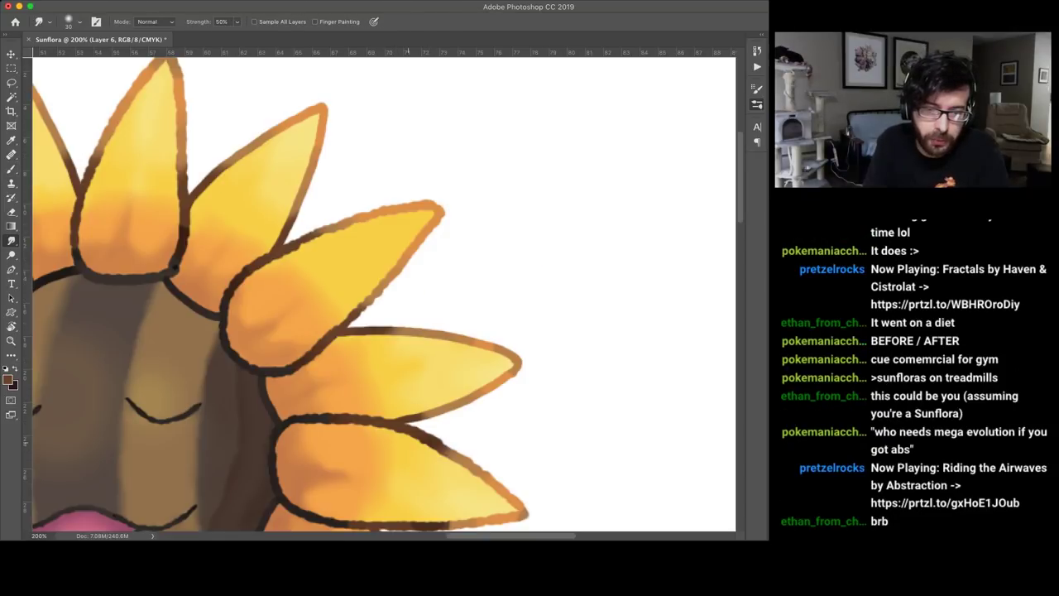
{"action": "scroll", "coordinate": [384, 293], "scroll_direction": "down", "scroll_amount": 3}
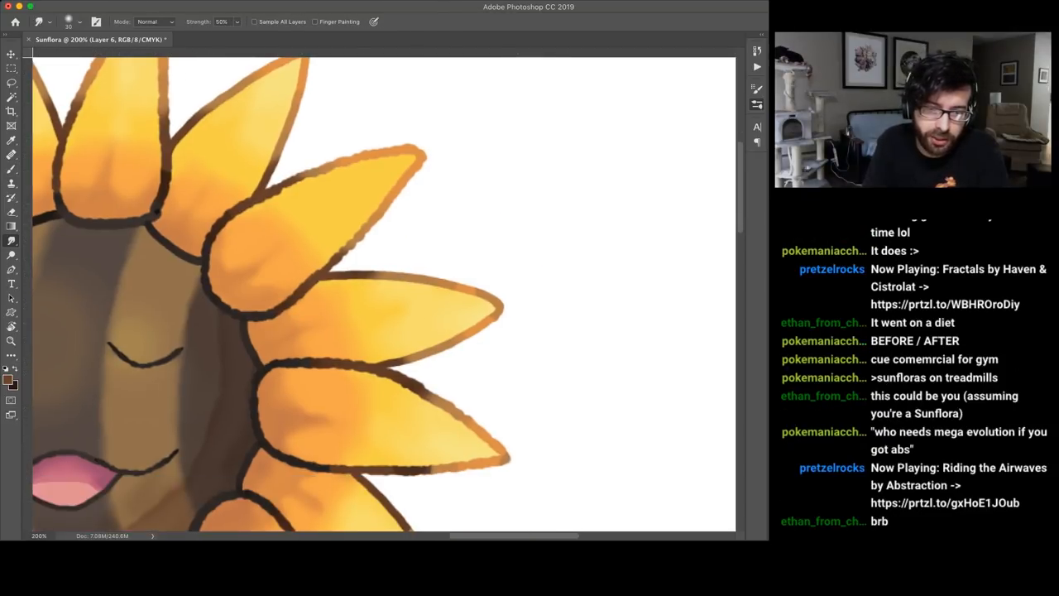
{"action": "scroll", "coordinate": [384, 293], "scroll_direction": "down", "scroll_amount": 5}
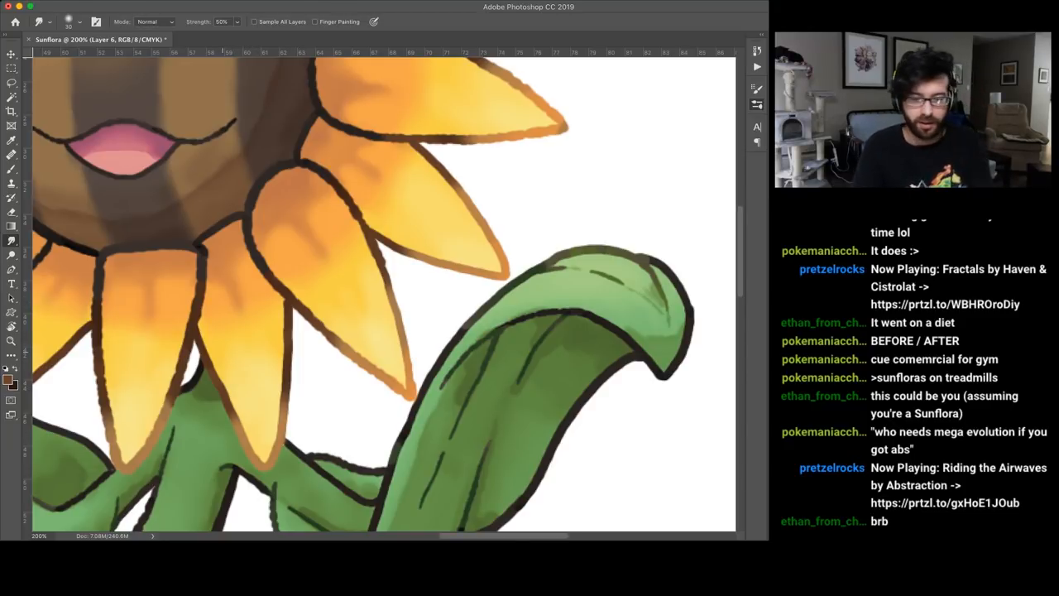
Step: Zoom out from the recoloured orange-brown petal outlines to view the whole drawing
{"action": "key", "text": "ctrl+minus"}
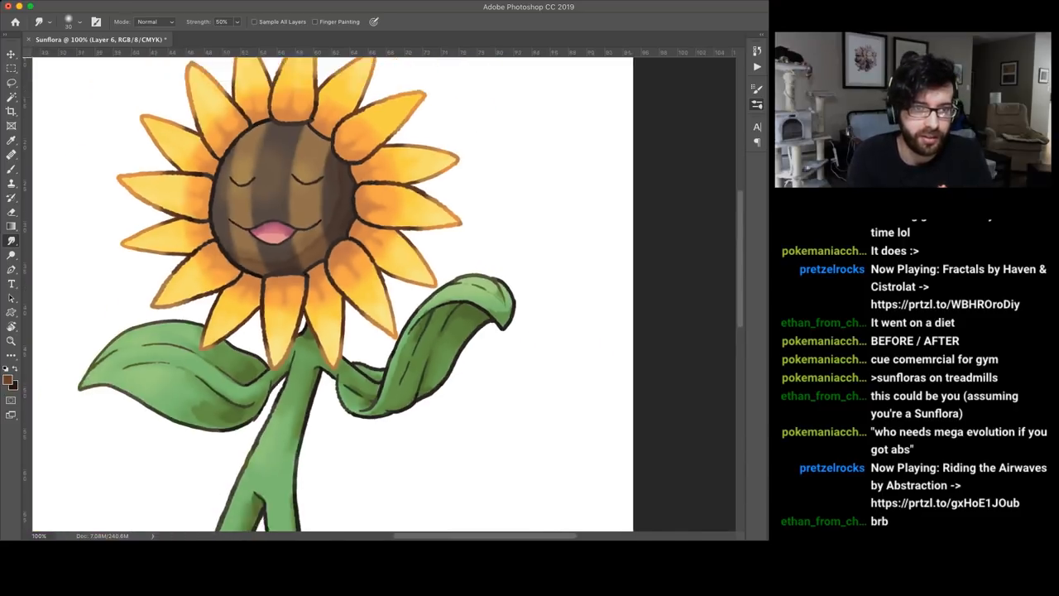
{"action": "key", "text": "ctrl+minus"}
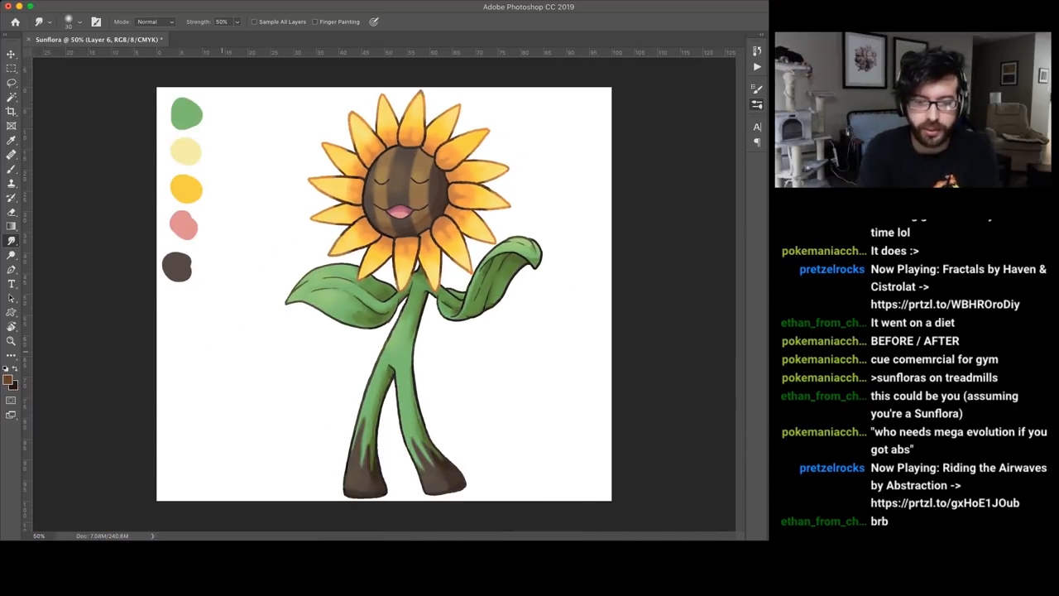
Step: Toggle between coloured and dark line art with undo/redo and settle on the coloured outlines
{"action": "key", "text": "b"}
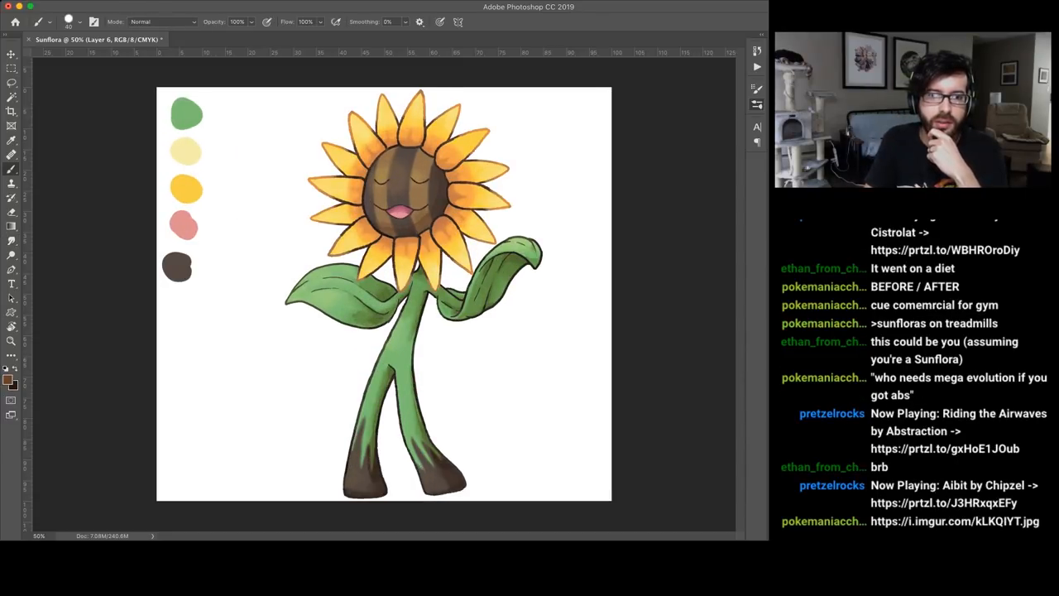
{"action": "key", "text": "super+z"}
{"action": "key", "text": "super+shift+z"}
{"action": "key", "text": "super+z"}
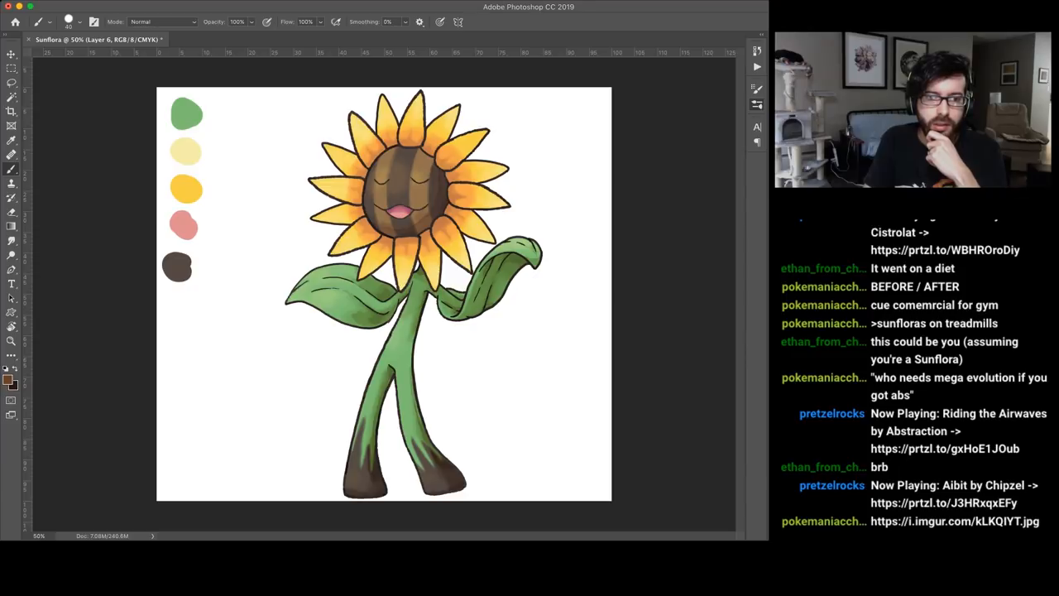
{"action": "key", "text": "super+shift+z"}
{"action": "key", "text": "super+shift+z"}
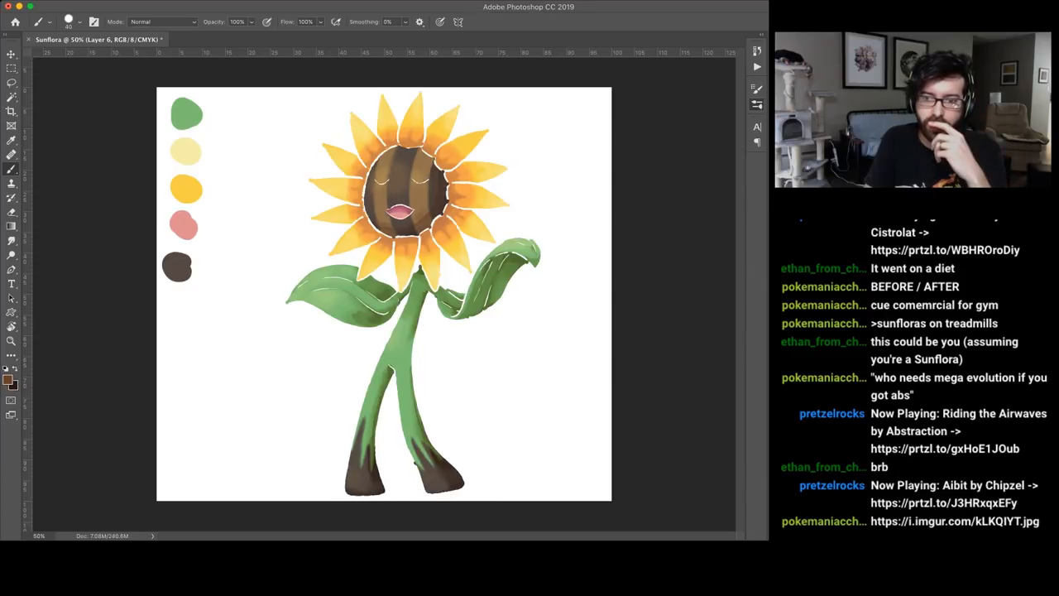
{"action": "key", "text": "super+z"}
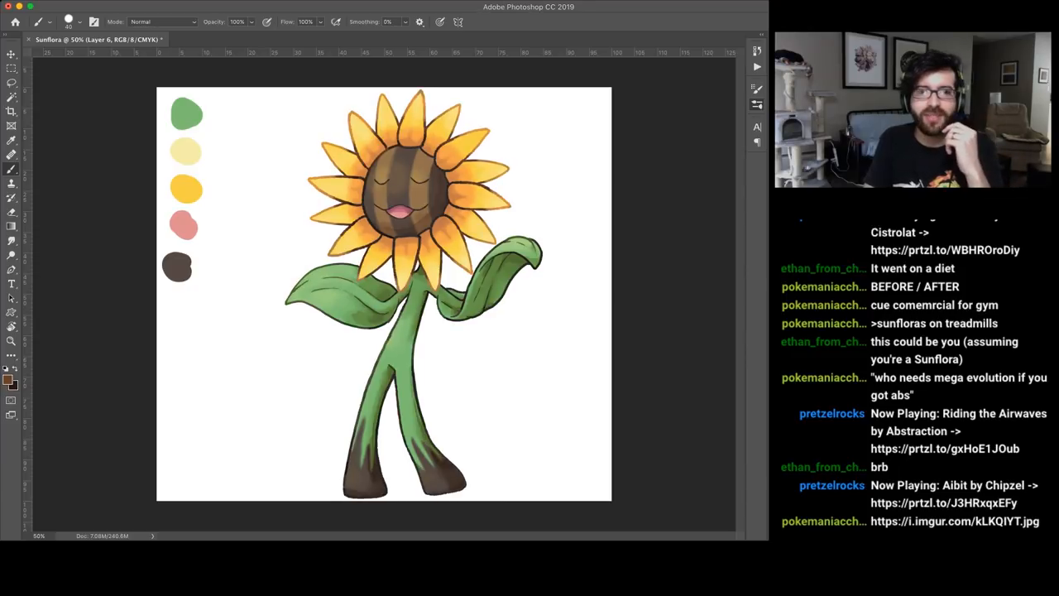
{"action": "key", "text": "super+z"}
{"action": "key", "text": "super+shift+z"}
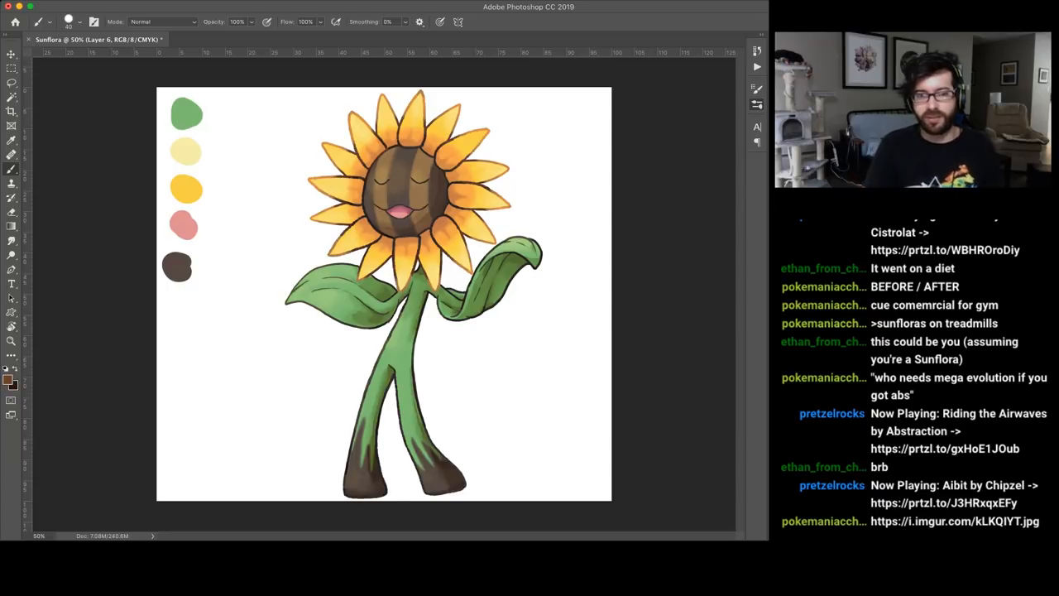
Step: Zoom out to view the whole canvas with the colour swatches hidden
{"action": "key", "text": "super+minus"}
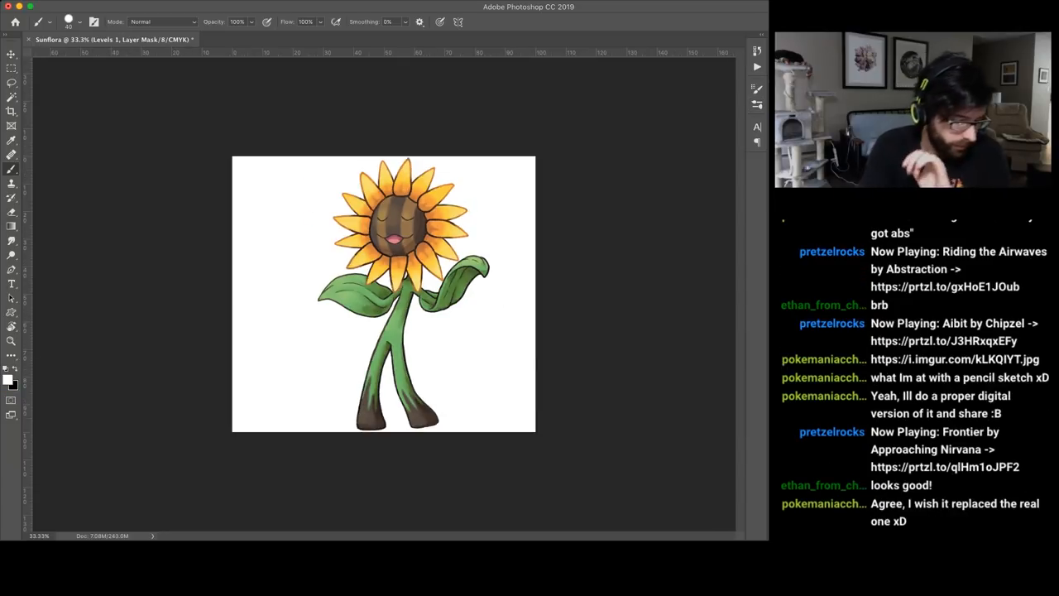